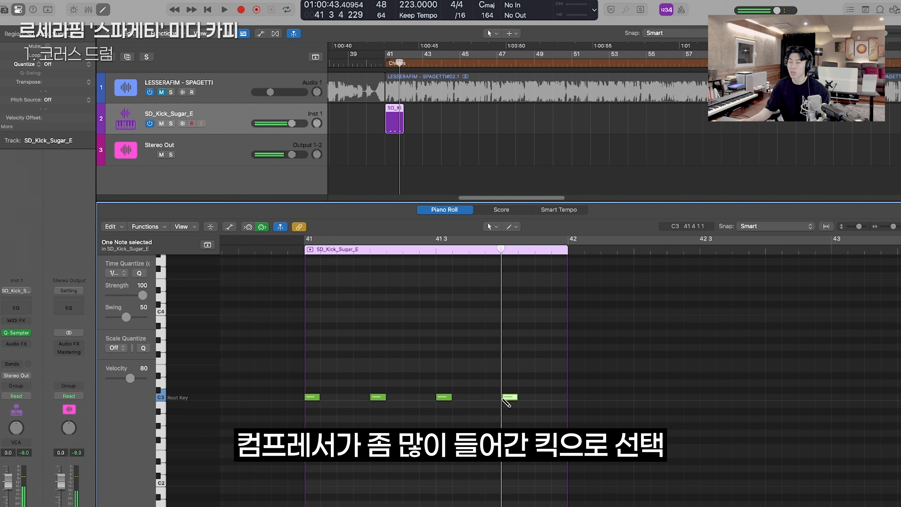
Choose a clap sample in XO and finish editing the one-bar clap pattern with its hit at 41 3.
{"action": "key", "text": "e"}
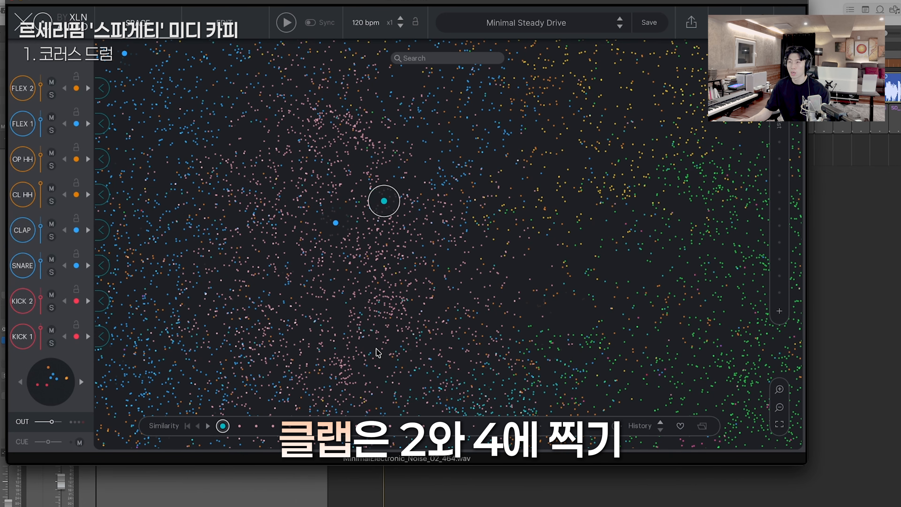
{"action": "left_click", "coordinate": [372, 368]}
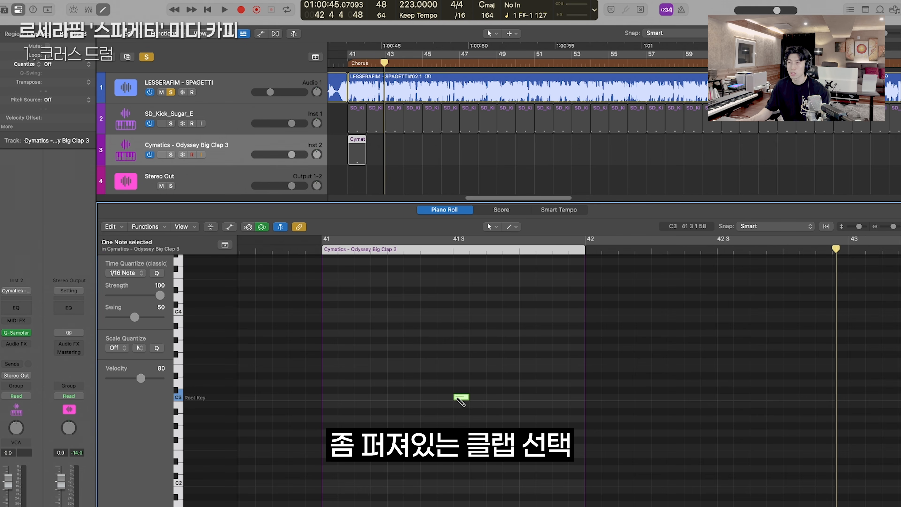
{"action": "key", "text": "e"}
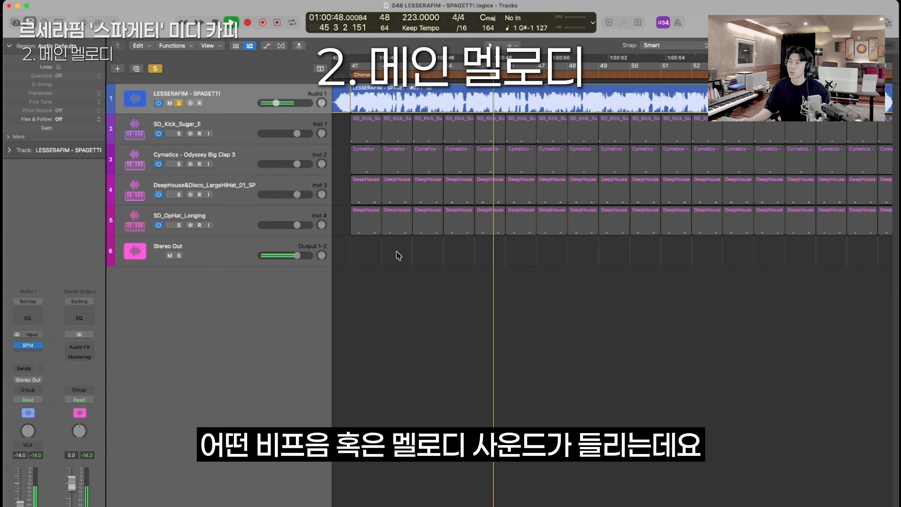
Stop playback, add a software instrument track below the LESSERAFIM - SPAGETTI track, and load Serum 2 on it.
{"action": "key", "text": "space"}
{"action": "key", "text": "super+Tab"}
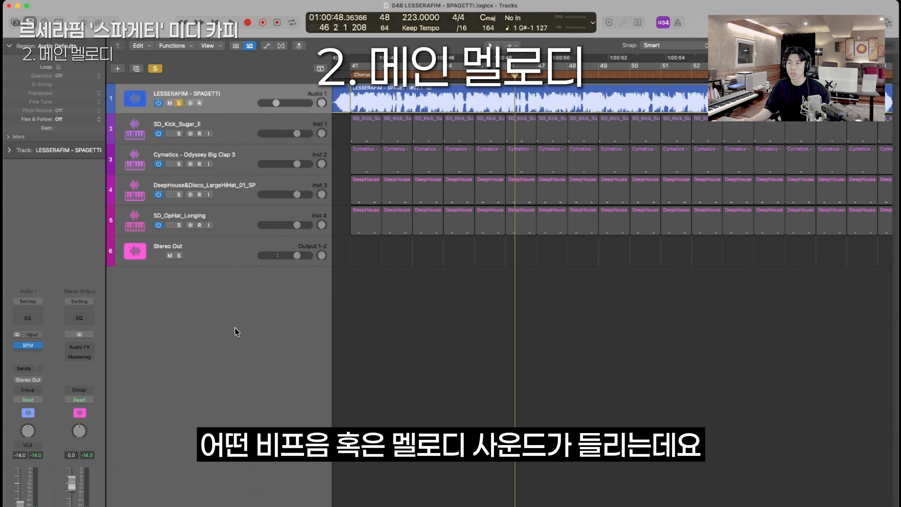
{"action": "key", "text": "alt+super+s"}
{"action": "left_click", "coordinate": [28, 337]}
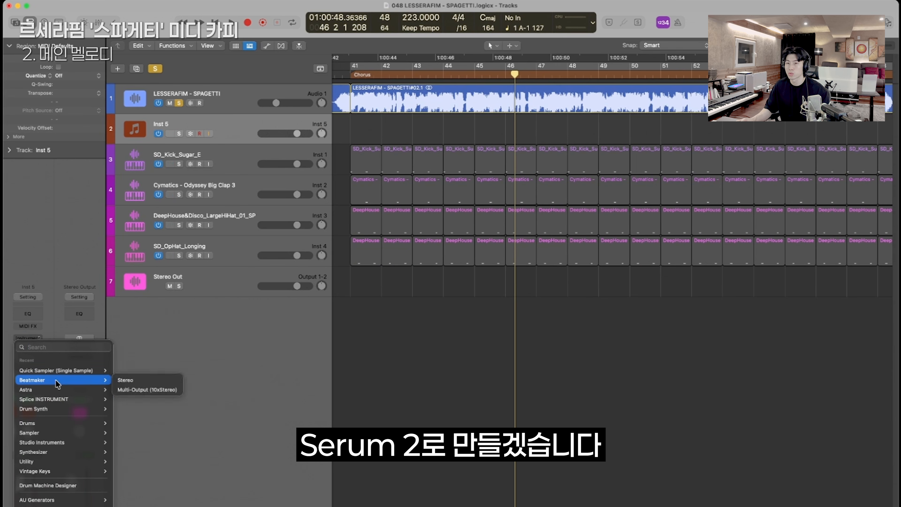
{"action": "type", "text": "serum"}
{"action": "key", "text": "Down"}
{"action": "key", "text": "Return"}
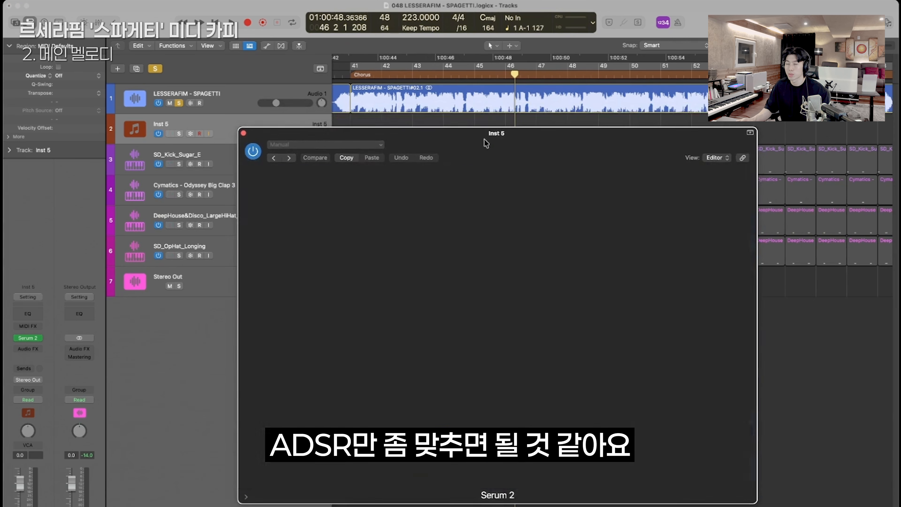
Play the LESSERAFIM - SPAGETTI reference from the start of the chorus to examine its main melody.
{"action": "key", "text": "super+w"}
{"action": "left_click", "coordinate": [448, 103]}
{"action": "key", "text": "space"}
{"action": "key", "text": "space"}
{"action": "key", "text": "super+Tab"}
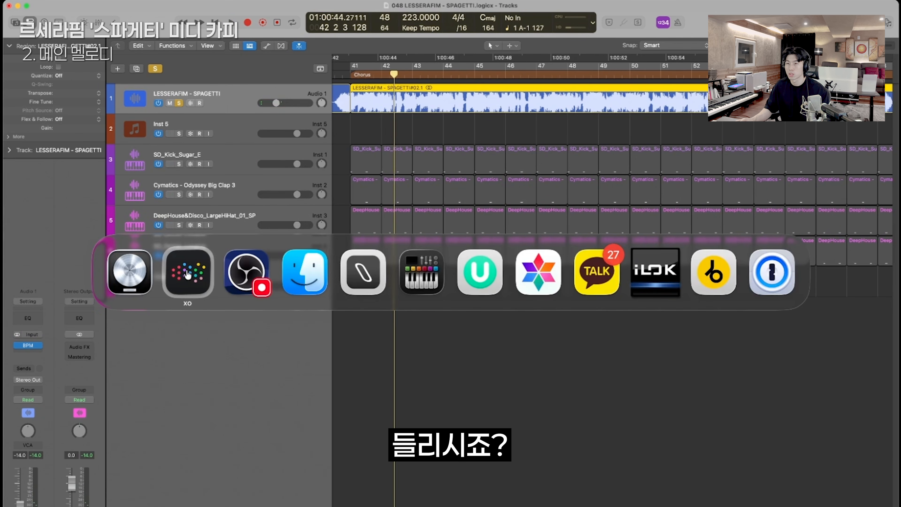
{"action": "key", "text": "super+Tab"}
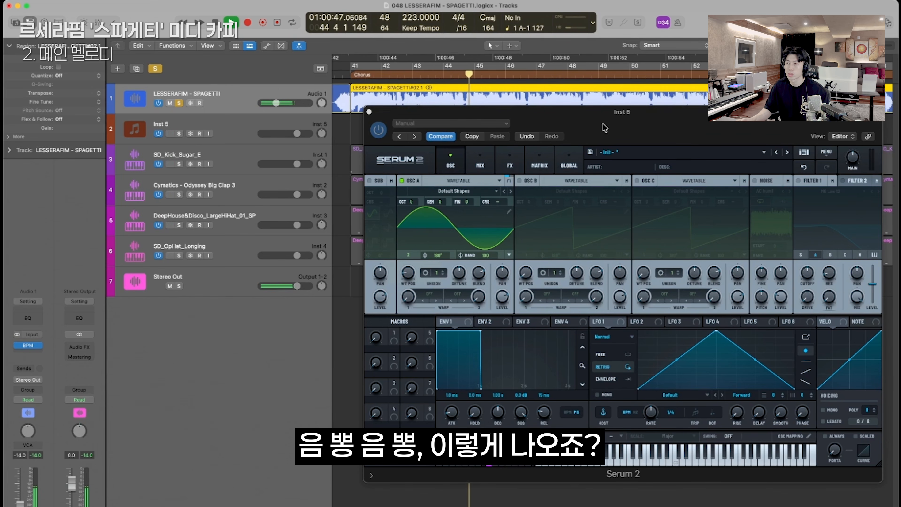
{"action": "key", "text": "space"}
{"action": "left_click", "coordinate": [605, 128]}
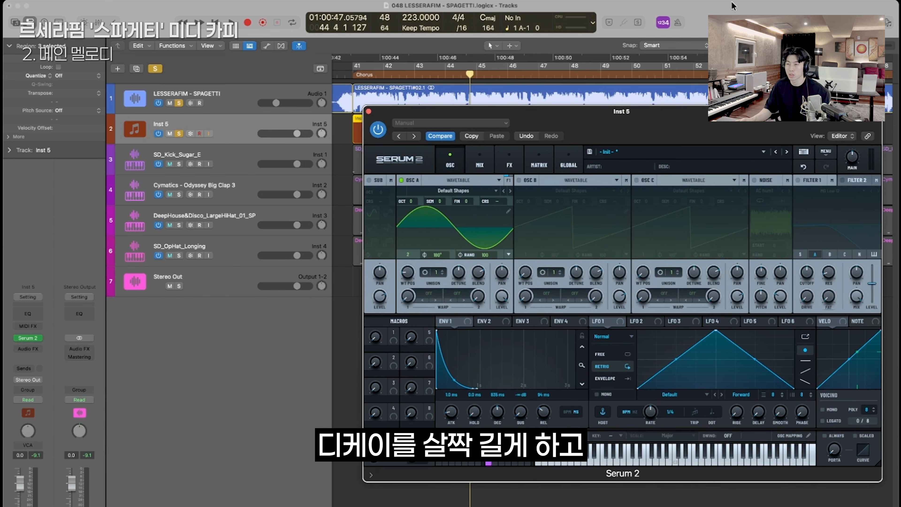
Lengthen the B4 note in the Inst 5 region at bar 41 to about 0 0 3 137.
{"action": "left_click", "coordinate": [368, 111]}
{"action": "double_click", "coordinate": [365, 133]}
{"action": "left_click_drag", "start_coordinate": [582, 401], "coordinate": [628, 402]}
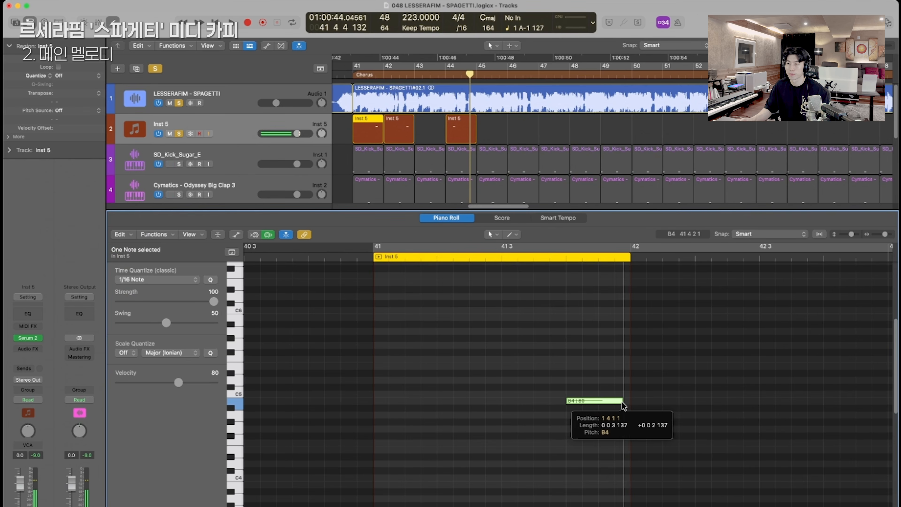
{"action": "key", "text": "p"}
Shorten the decay of Serum 2's Envelope 1 to about 226 ms and play the melody back.
{"action": "left_click", "coordinate": [38, 338]}
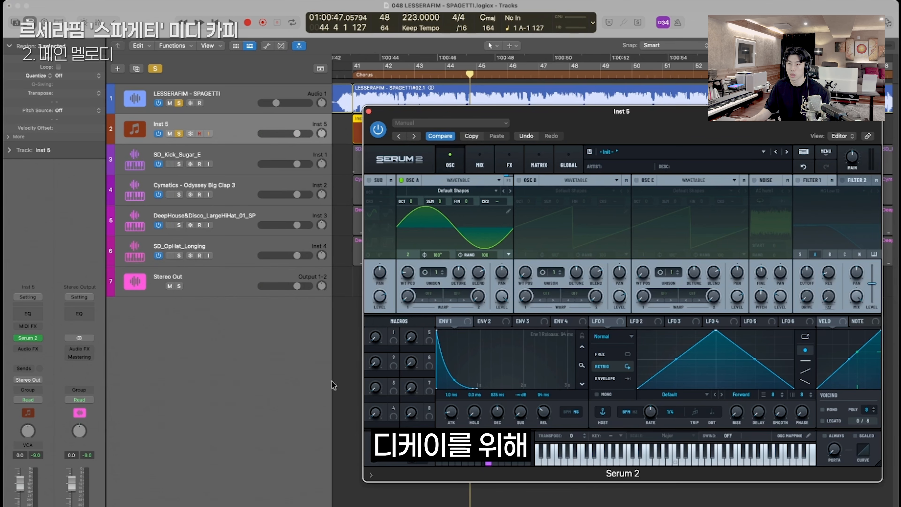
{"action": "left_click_drag", "start_coordinate": [498, 412], "coordinate": [504, 422]}
{"action": "key", "text": "space"}
{"action": "key", "text": "space"}
{"action": "key", "text": "space"}
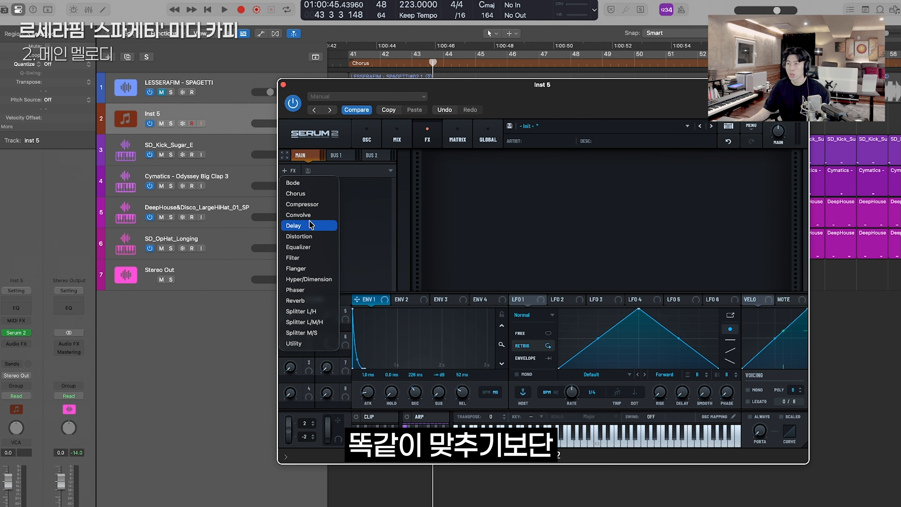
Add a Chorus effect to the Serum 2 patch and pan the Inst 5 track slightly right, about +12.
{"action": "left_click", "coordinate": [295, 194]}
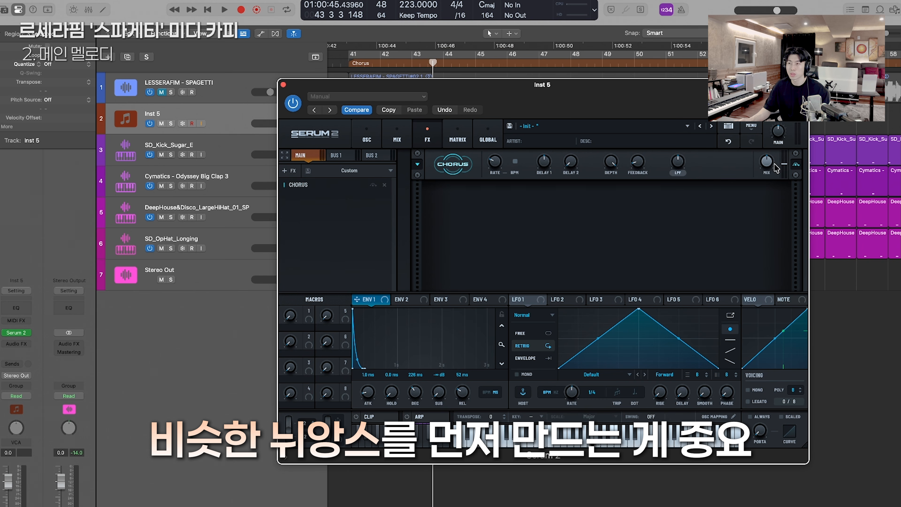
{"action": "left_click", "coordinate": [791, 300]}
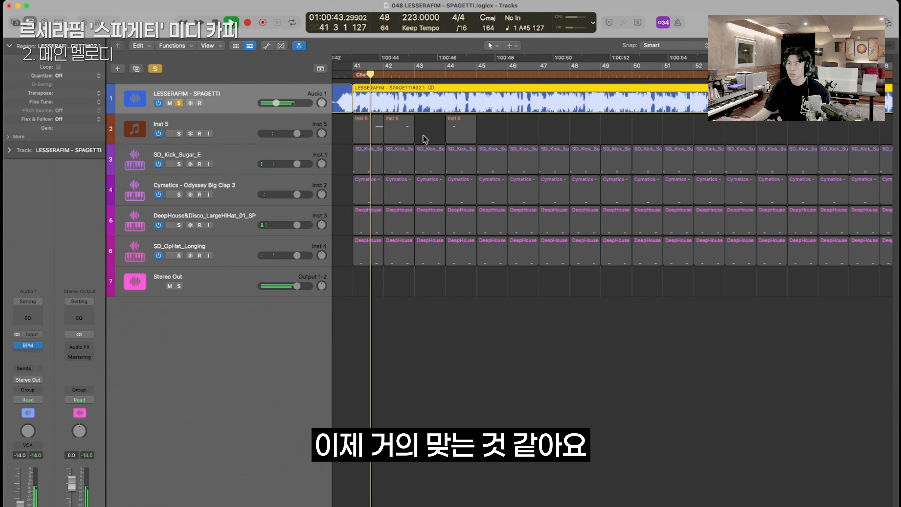
{"action": "left_click", "coordinate": [256, 123]}
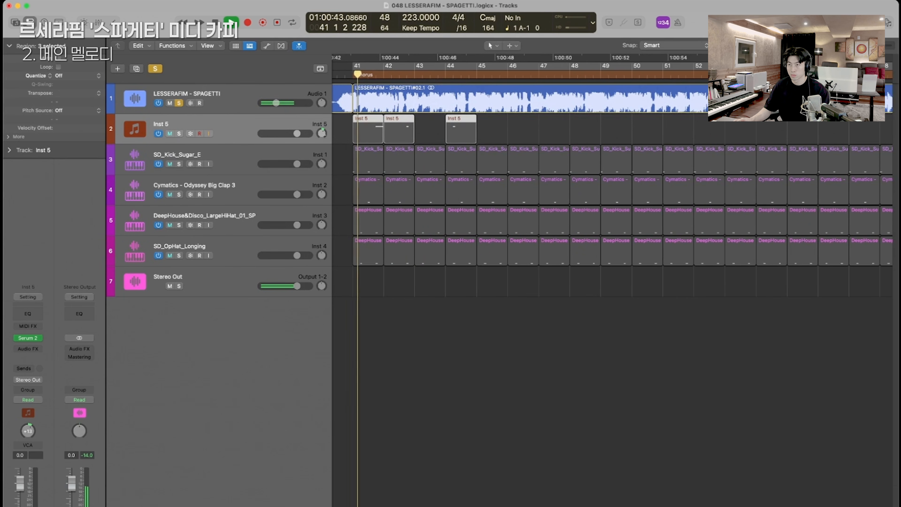
{"action": "key", "text": "s"}
{"action": "left_click_drag", "start_coordinate": [322, 132], "coordinate": [322, 134]}
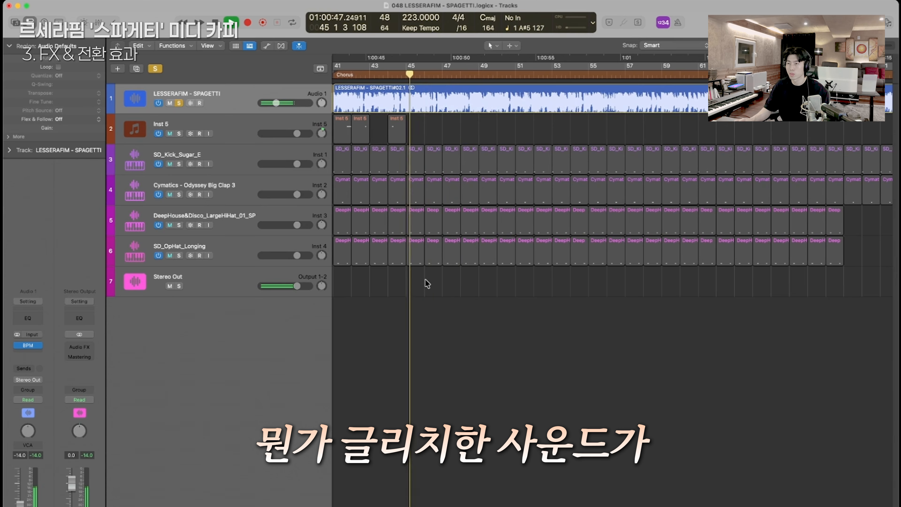
Switch to Loopcloud, search My Sounds for "glass" and pick the UMRU_drum_fill_glass_153 sample.
{"action": "key", "text": "super+Tab"}
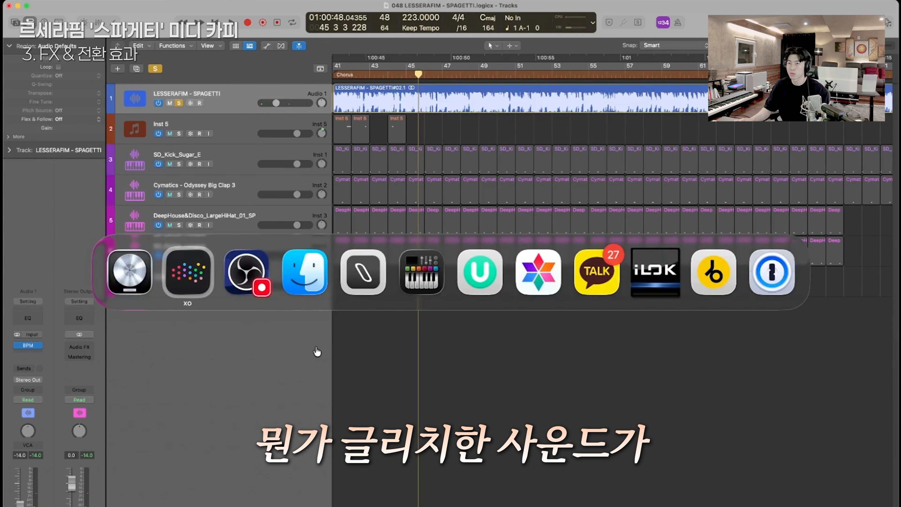
{"action": "key", "text": "super+space"}
{"action": "type", "text": "loopcloud.app"}
{"action": "key", "text": "Return"}
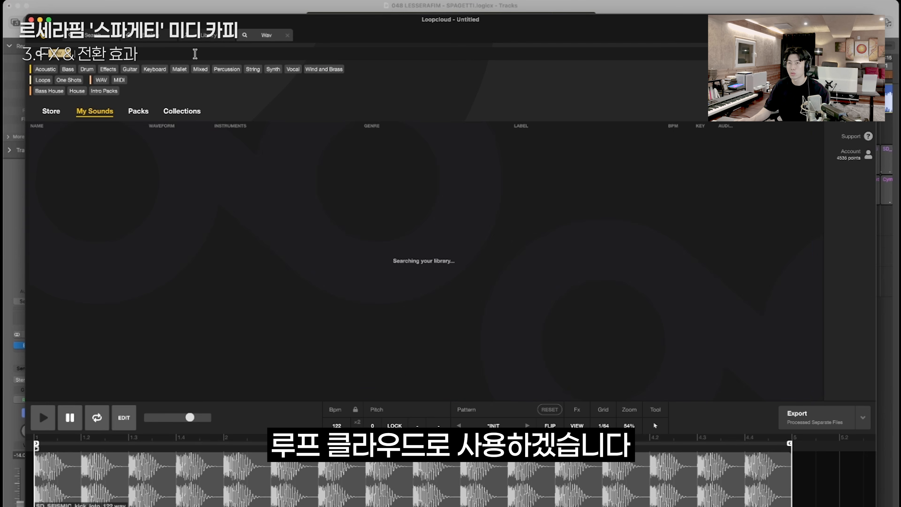
{"action": "type", "text": "glass"}
{"action": "left_click", "coordinate": [113, 171]}
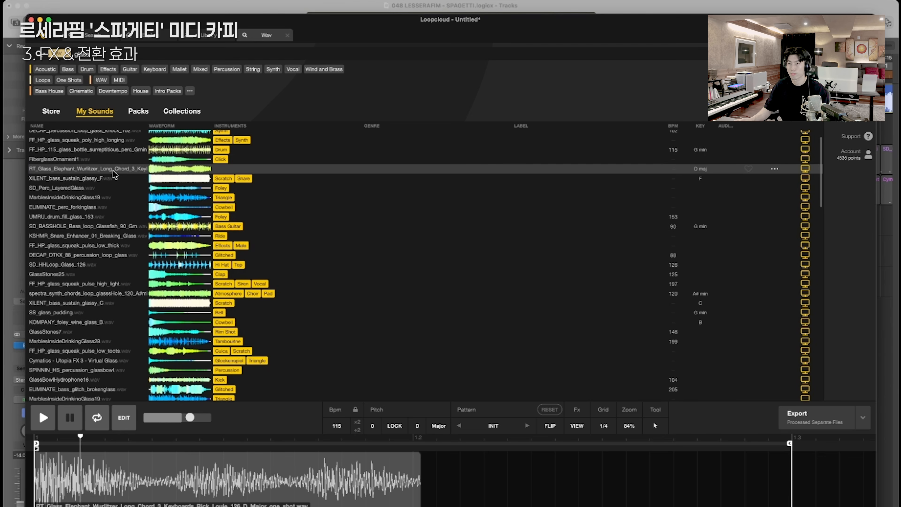
{"action": "left_click", "coordinate": [85, 217]}
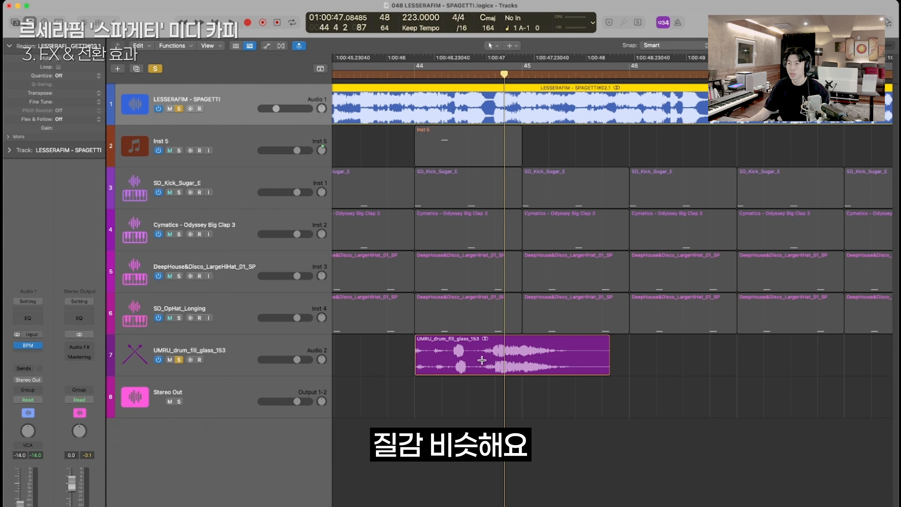
Compare the UMRU_drum_fill_glass_153 sample with the reference track around bars 44 to 46 by alternating their solos.
{"action": "key", "text": "s"}
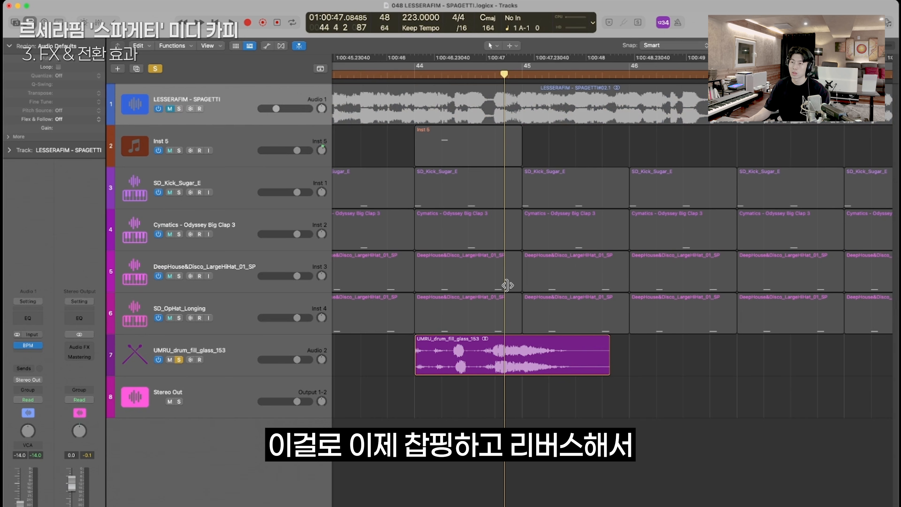
{"action": "left_click", "coordinate": [540, 369]}
{"action": "key", "text": "s"}
{"action": "left_click", "coordinate": [562, 87]}
{"action": "key", "text": "s"}
{"action": "key", "text": "space"}
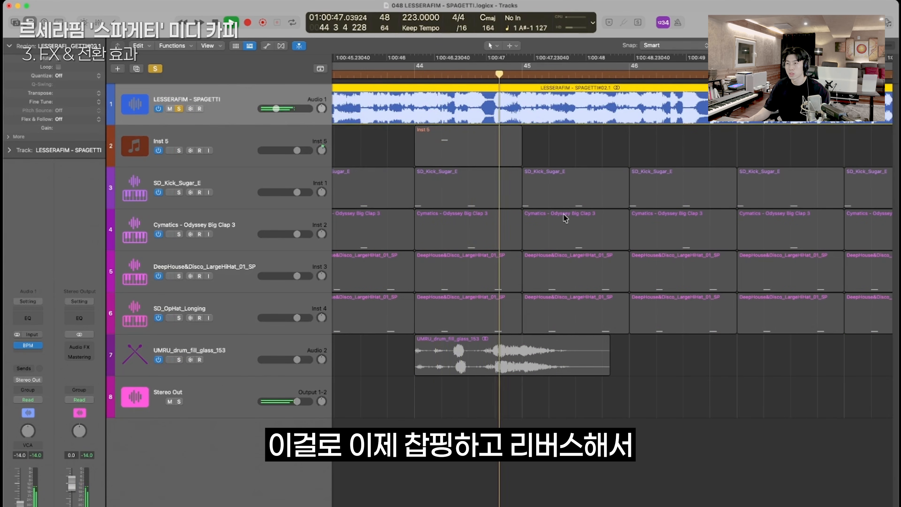
{"action": "key", "text": "super+Left"}
{"action": "key", "text": "super+Left"}
{"action": "scroll", "coordinate": [540, 373], "scroll_direction": "right", "scroll_amount": 2}
{"action": "key", "text": "space"}
Move the UMRU_drum_fill_glass_153 region about one bar later so it begins around bar 45.
{"action": "left_click", "coordinate": [453, 380]}
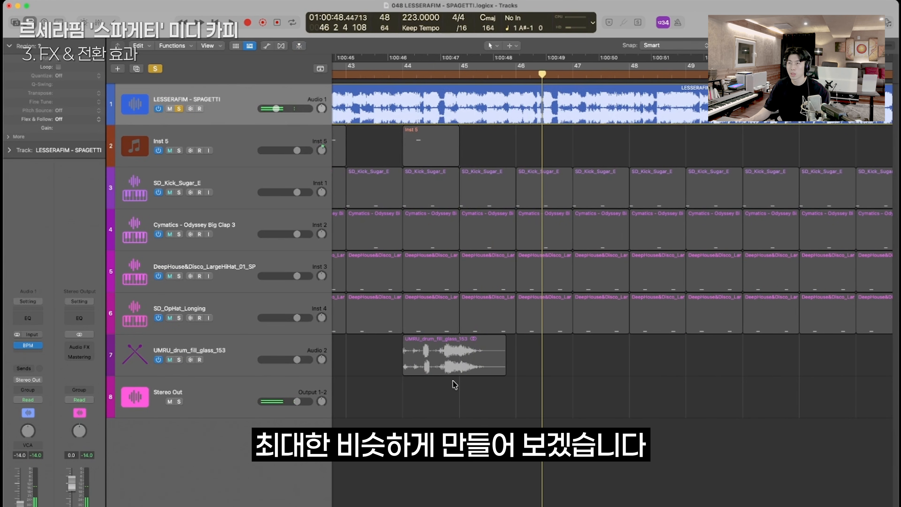
{"action": "left_click", "coordinate": [454, 359]}
{"action": "left_click_drag", "start_coordinate": [454, 359], "coordinate": [512, 358]}
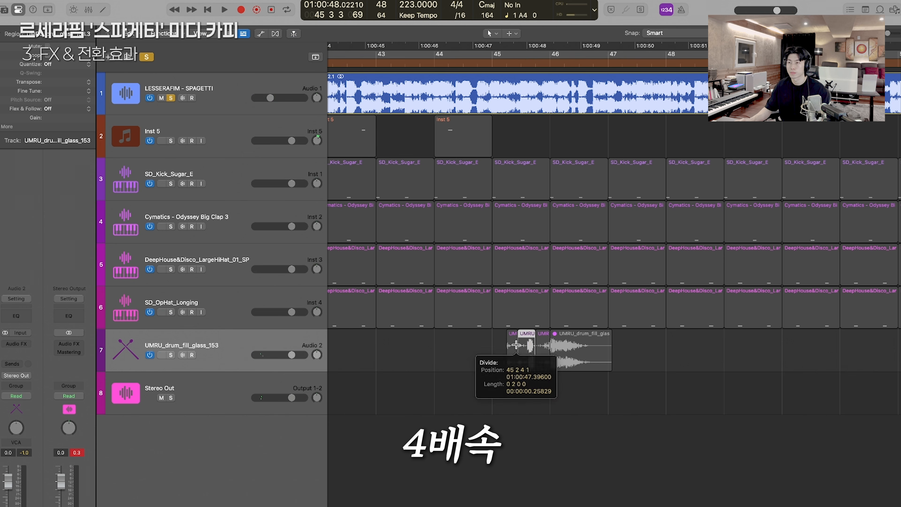
Shift a chopped piece of the glass drum fill later on its track and play it back to check the timing.
{"action": "key", "text": "super+Right"}
{"action": "key", "text": "super+Right"}
{"action": "key", "text": "super+Right"}
{"action": "left_click", "coordinate": [479, 89]}
{"action": "key", "text": "m"}
{"action": "left_click_drag", "start_coordinate": [563, 360], "coordinate": [607, 365]}
{"action": "key", "text": "space"}
{"action": "key", "text": "space"}
{"action": "key", "text": "s"}
{"action": "left_click", "coordinate": [281, 346]}
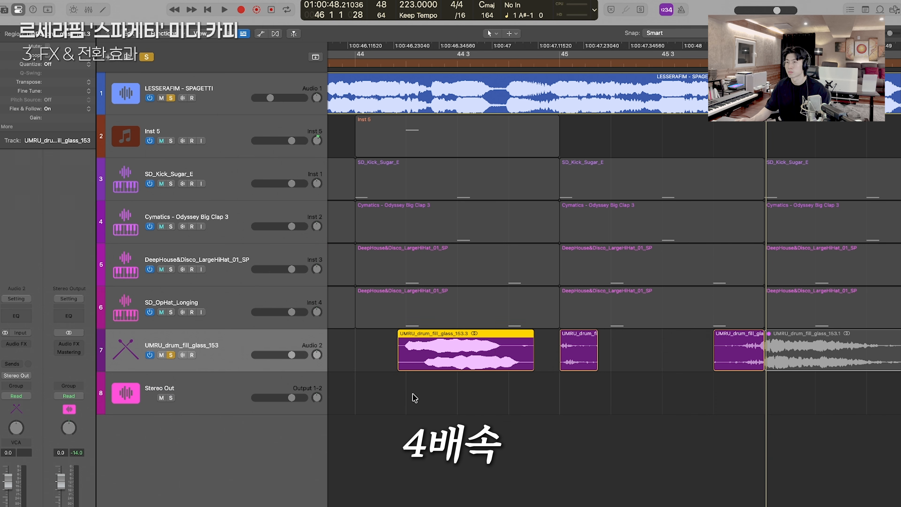
Trim the end of the UMRU_drum_fill_glass_153.3 piece in two passes, playing it back between trims.
{"action": "key", "text": "space"}
{"action": "key", "text": "space"}
{"action": "left_click_drag", "start_coordinate": [531, 369], "coordinate": [500, 370]}
{"action": "key", "text": "space"}
{"action": "key", "text": "space"}
{"action": "left_click_drag", "start_coordinate": [499, 370], "coordinate": [476, 370]}
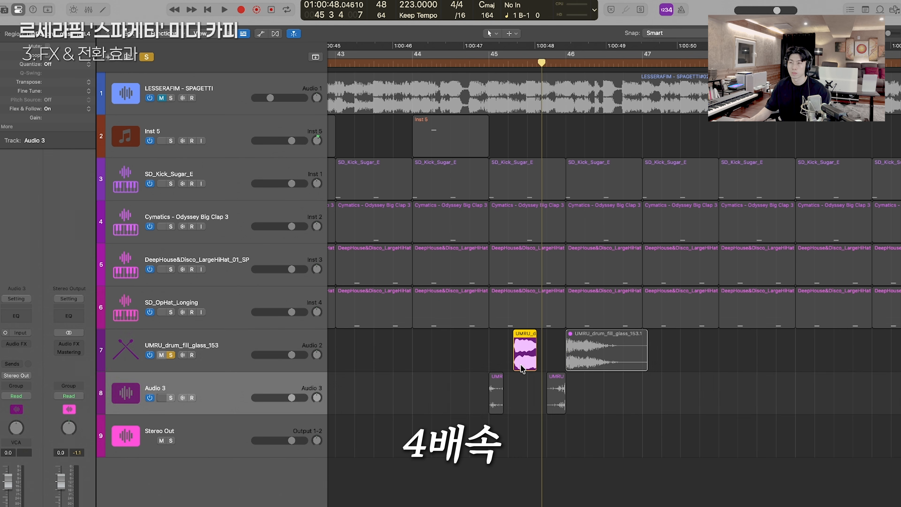
Add the Bitcrusher effect to the Audio 3 track.
{"action": "left_click", "coordinate": [16, 344]}
{"action": "type", "text": "bitc"}
{"action": "key", "text": "Down"}
{"action": "key", "text": "Down"}
{"action": "key", "text": "Return"}
Compare the reference with the chopped glass sounds by toggling solo on their tracks during playback.
{"action": "left_click", "coordinate": [519, 103]}
{"action": "key", "text": "s"}
{"action": "left_click", "coordinate": [525, 355]}
{"action": "key", "text": "s"}
{"action": "key", "text": "space"}
{"action": "key", "text": "space"}
{"action": "key", "text": "space"}
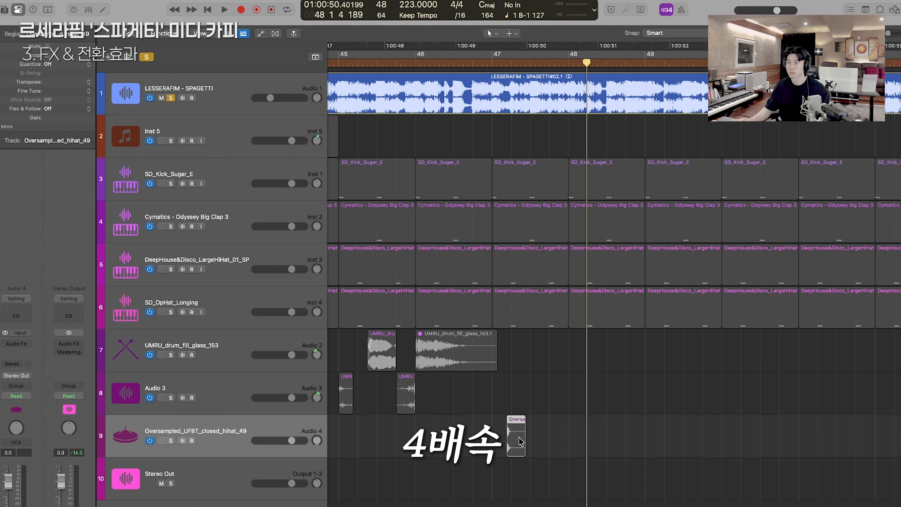
Lengthen the Oversampled_UFBT_closed_hihat_49 region to about half a bar.
{"action": "left_click_drag", "start_coordinate": [528, 456], "coordinate": [546, 456]}
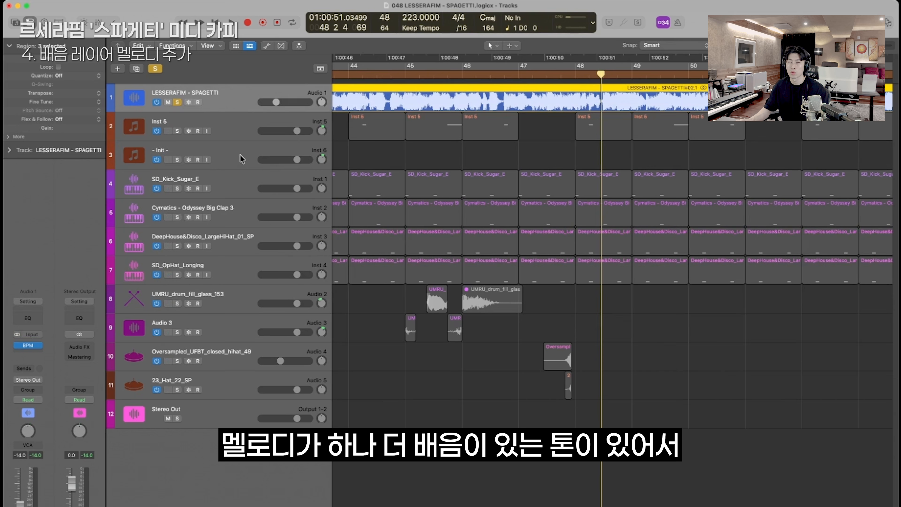
Copy the Inst 5 region from bar 42 to bar 43 on the - Init - track and adjust its note.
{"action": "left_click", "coordinate": [241, 159]}
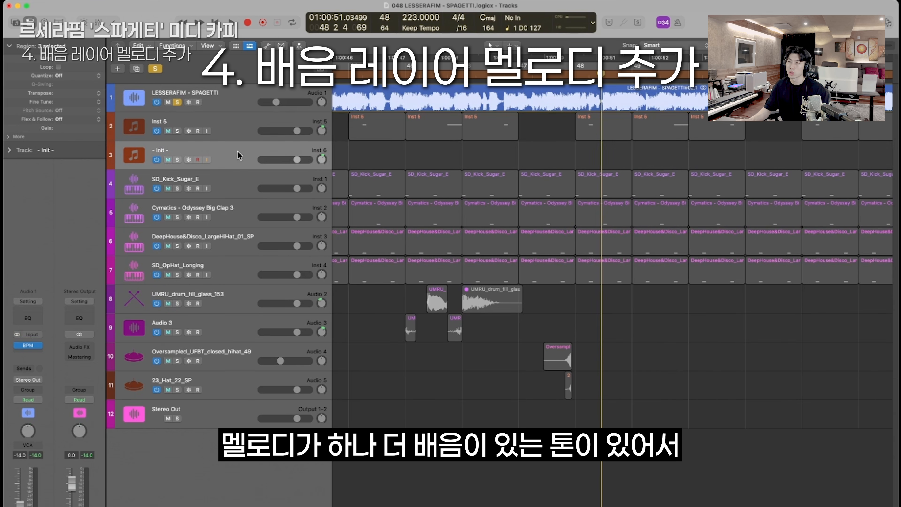
{"action": "scroll", "coordinate": [626, 154], "scroll_direction": "left", "scroll_amount": 10}
{"action": "scroll", "coordinate": [626, 154], "scroll_direction": "right", "scroll_amount": 5}
{"action": "left_click_drag", "start_coordinate": [500, 134], "coordinate": [565, 155]}
{"action": "key", "text": "p"}
{"action": "scroll", "coordinate": [312, 397], "scroll_direction": "left", "scroll_amount": 4}
{"action": "left_click_drag", "start_coordinate": [429, 433], "coordinate": [370, 436]}
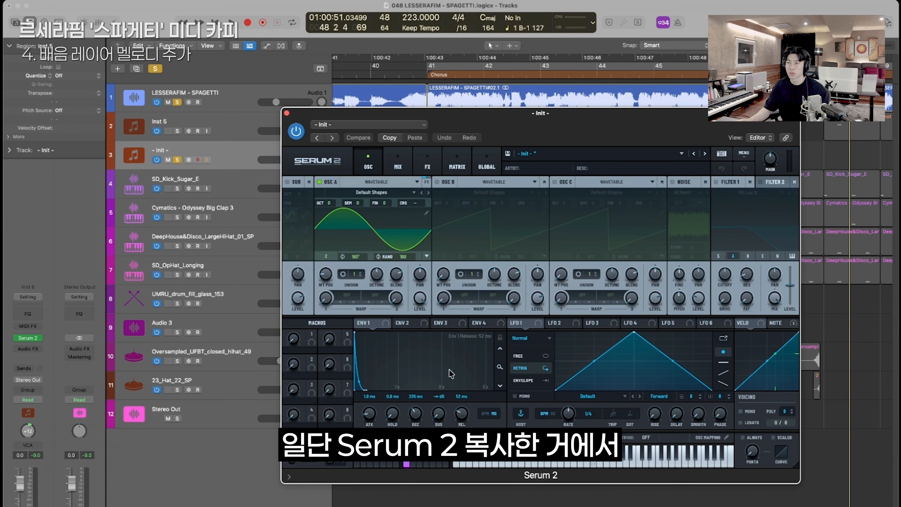
Add a Distortion effect after the Chorus in the - Init - track's Serum 2 and move its window clear of the tracks.
{"action": "left_click", "coordinate": [398, 164]}
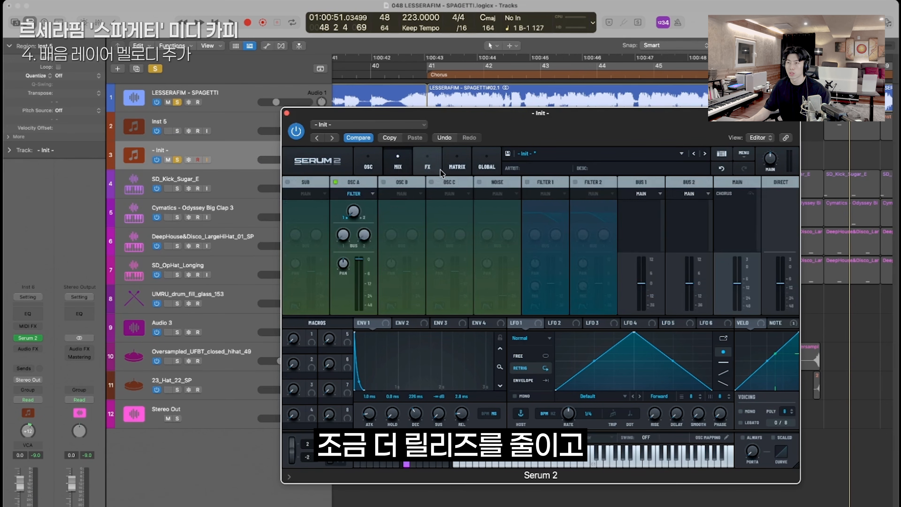
{"action": "left_click", "coordinate": [427, 164]}
{"action": "left_click", "coordinate": [296, 197]}
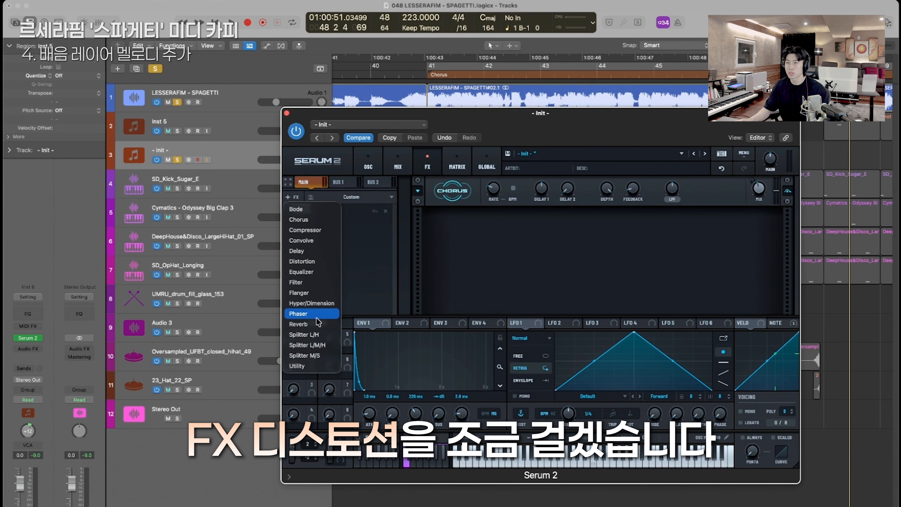
{"action": "left_click", "coordinate": [307, 262]}
{"action": "left_click_drag", "start_coordinate": [593, 110], "coordinate": [595, 255]}
Play the reference and the distorted - Init - melody layer around bar 43, toggling solo to compare their attack.
{"action": "key", "text": "space"}
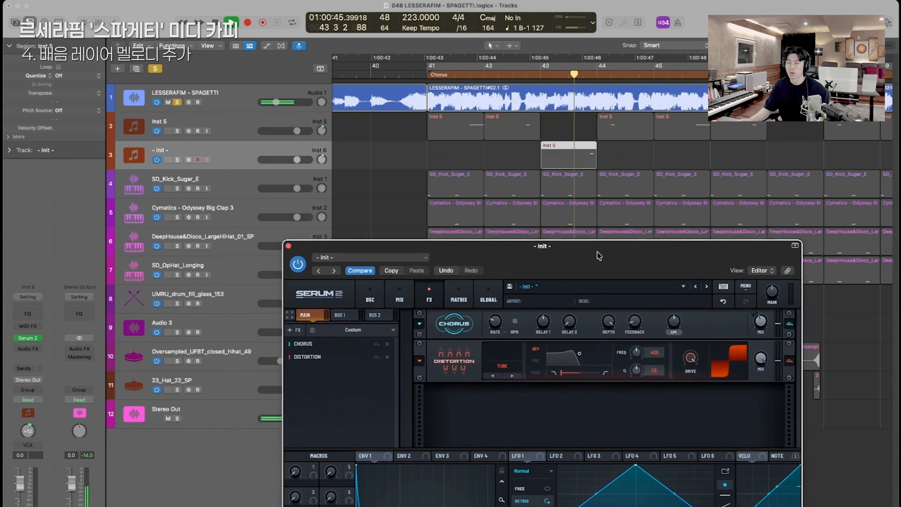
{"action": "left_click", "coordinate": [577, 130]}
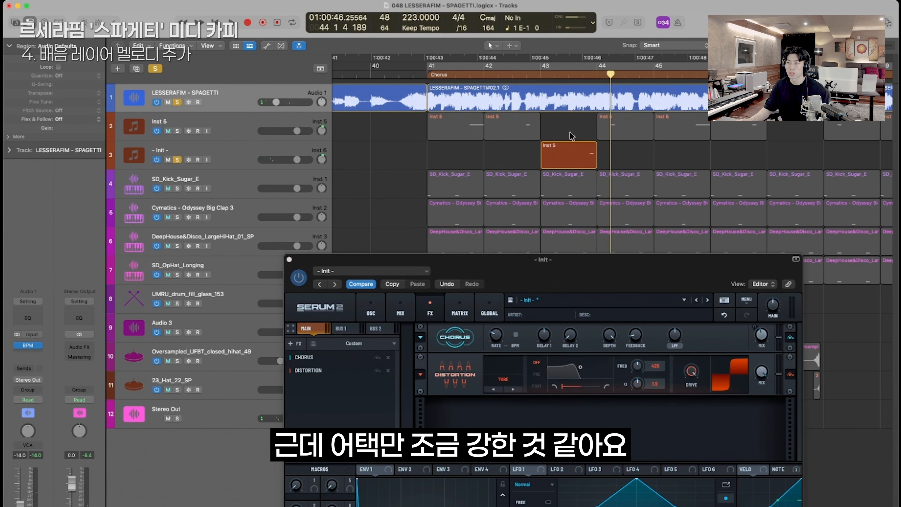
{"action": "left_click", "coordinate": [569, 159]}
{"action": "key", "text": "s"}
{"action": "left_click", "coordinate": [569, 125], "text": "shift"}
{"action": "key", "text": "space"}
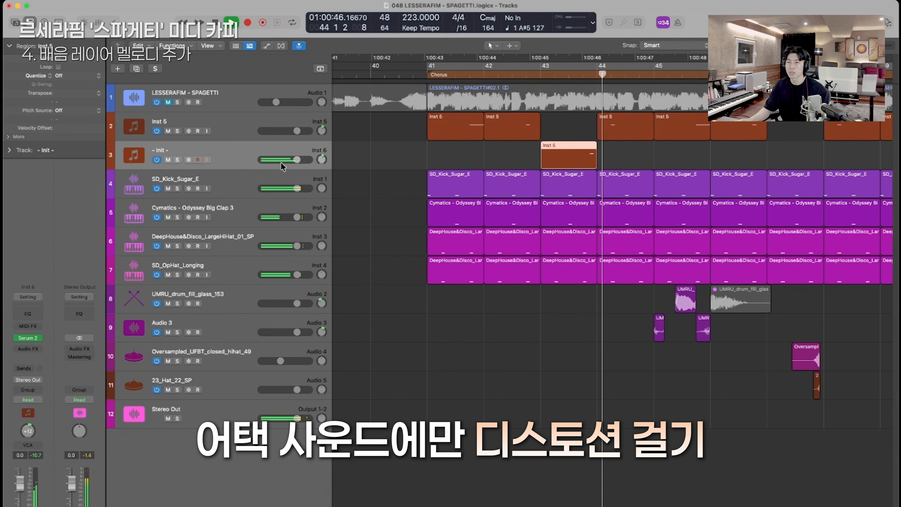
Lower the - Init - track's volume and adjust its Serum 2 Distortion Mix with Env 1 modulation.
{"action": "left_click_drag", "start_coordinate": [296, 160], "coordinate": [284, 160]}
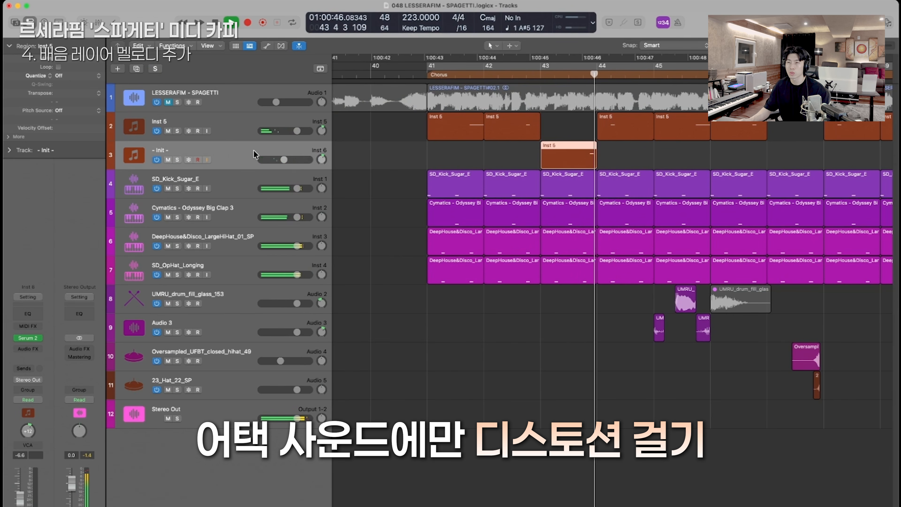
{"action": "left_click", "coordinate": [29, 339]}
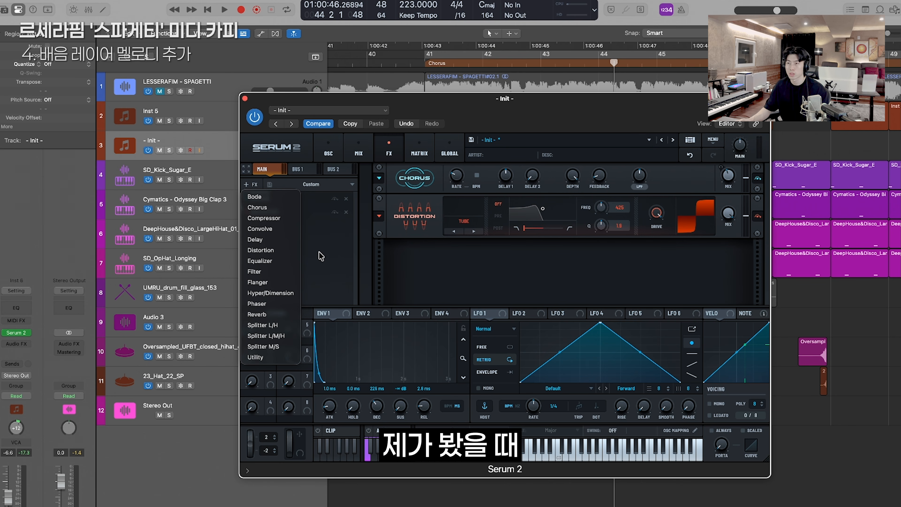
{"action": "left_click", "coordinate": [319, 251]}
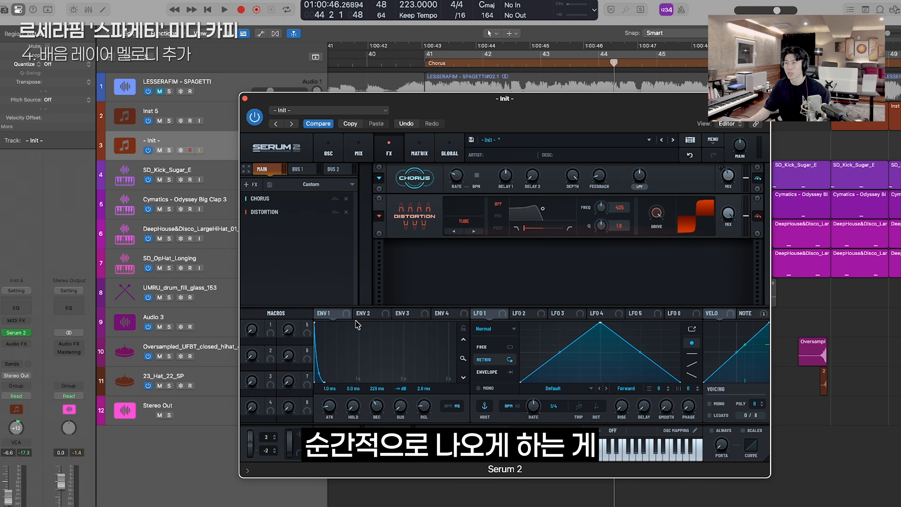
{"action": "left_click_drag", "start_coordinate": [720, 230], "coordinate": [729, 214]}
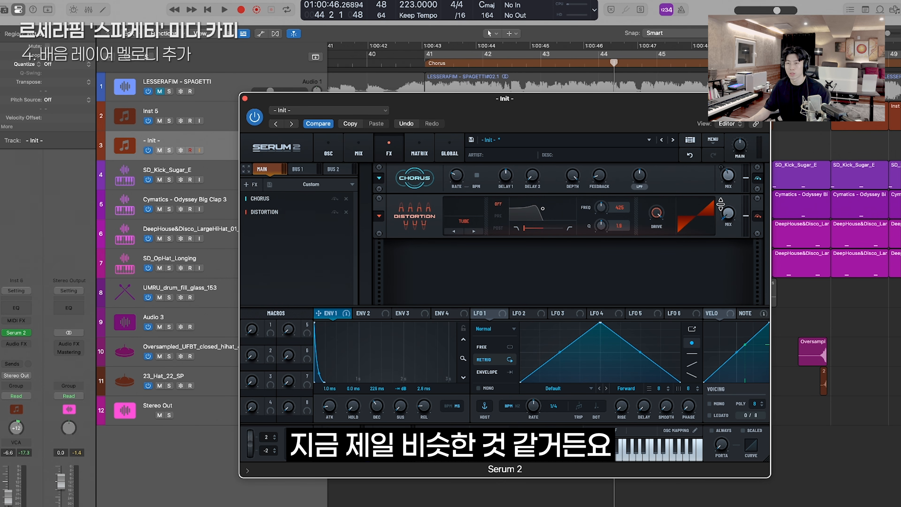
{"action": "key", "text": "space"}
{"action": "key", "text": "super+w"}
Play the - Init - melody layer around bar 43 and the soloed reference to compare their sound.
{"action": "key", "text": "space"}
{"action": "left_click_drag", "start_coordinate": [591, 123], "coordinate": [568, 166]}
{"action": "left_click", "coordinate": [569, 117]}
{"action": "left_click", "coordinate": [565, 95]}
{"action": "key", "text": "s"}
{"action": "key", "text": "space"}
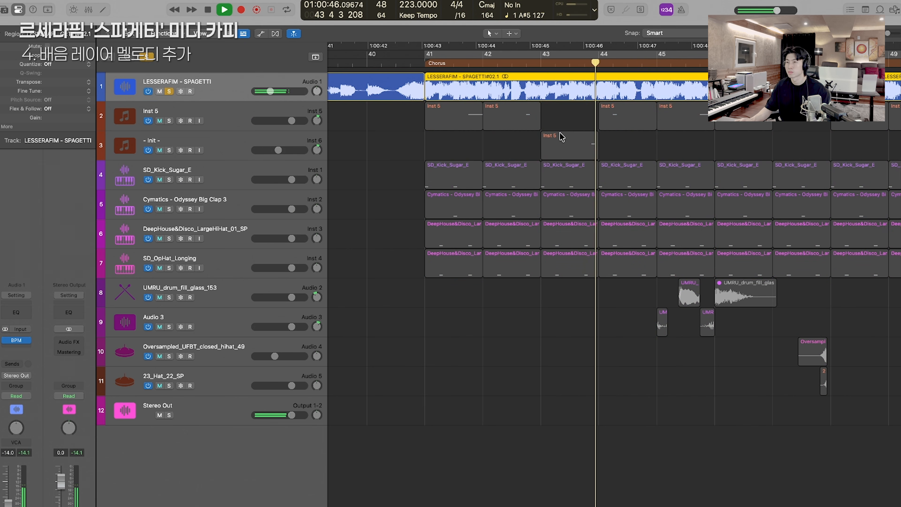
{"action": "scroll", "coordinate": [562, 137], "scroll_direction": "down", "scroll_amount": 3}
{"action": "left_click", "coordinate": [575, 142]}
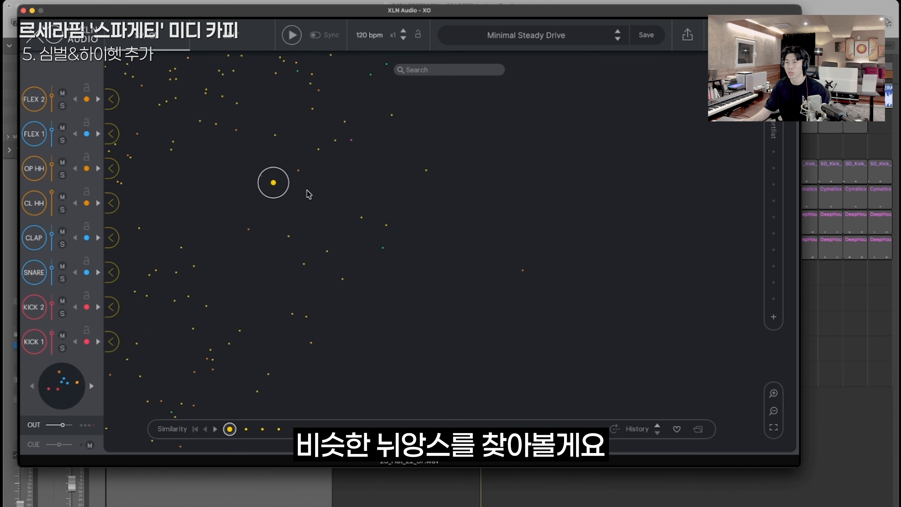
Find a similar crash in XO's sample map and place Cymatics - Atomic Crash 2 at bar 41 on a new track.
{"action": "left_click", "coordinate": [311, 429]}
{"action": "mouse_move", "coordinate": [424, 416]}
{"action": "left_mouse_down"}
{"action": "mouse_move", "coordinate": [539, 276]}
{"action": "mouse_move", "coordinate": [431, 401]}
{"action": "left_mouse_up"}
{"action": "left_click_drag", "start_coordinate": [430, 322], "coordinate": [452, 393]}
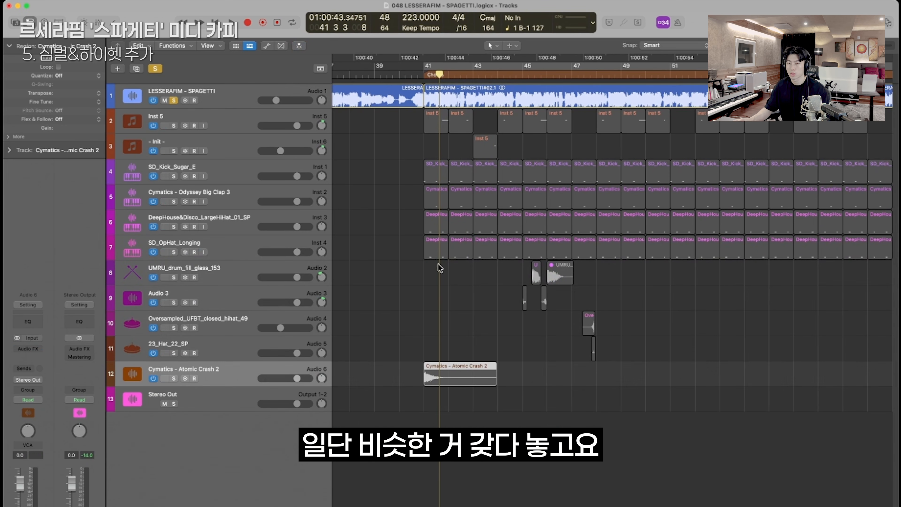
Layer AU_BTH3_crash_intruding at bar 41 on a new track and insert a stereo kHs Frequency Shifter on it.
{"action": "left_click", "coordinate": [444, 100]}
{"action": "key", "text": "space"}
{"action": "left_click_drag", "start_coordinate": [377, 429], "coordinate": [386, 437]}
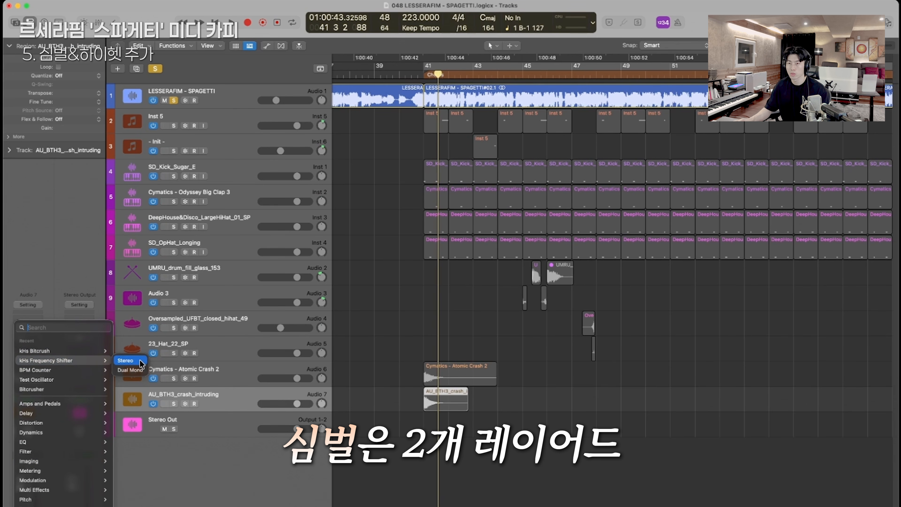
{"action": "left_click", "coordinate": [139, 360]}
{"action": "key", "text": "space"}
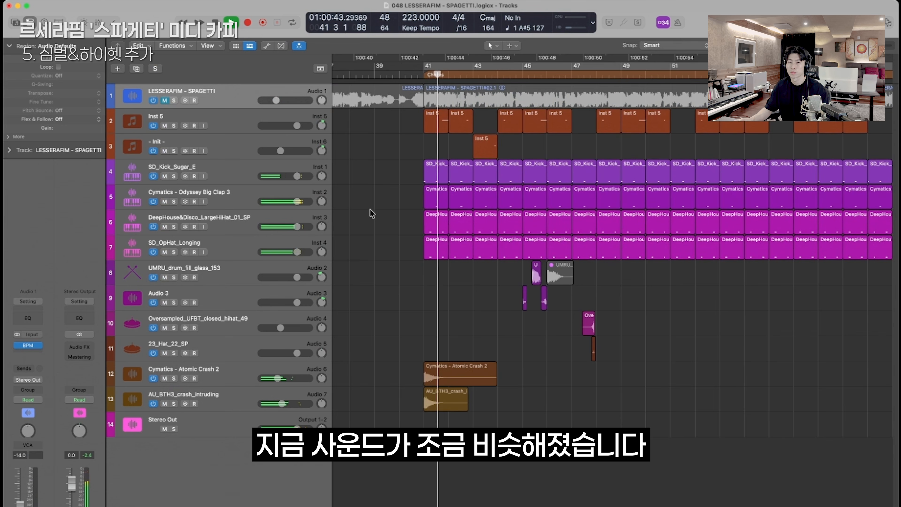
Lower the Inst 5 and - Init - track volumes together, to -6.6 dB and -16.6 dB.
{"action": "left_click", "coordinate": [245, 163]}
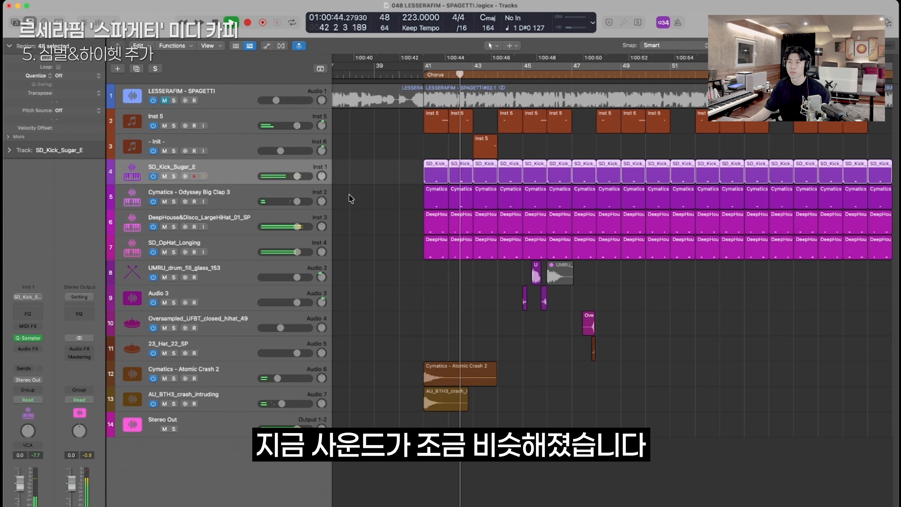
{"action": "left_click", "coordinate": [389, 174]}
{"action": "left_click", "coordinate": [221, 131]}
{"action": "left_click", "coordinate": [233, 144], "text": "shift"}
{"action": "left_click_drag", "start_coordinate": [280, 151], "coordinate": [273, 150]}
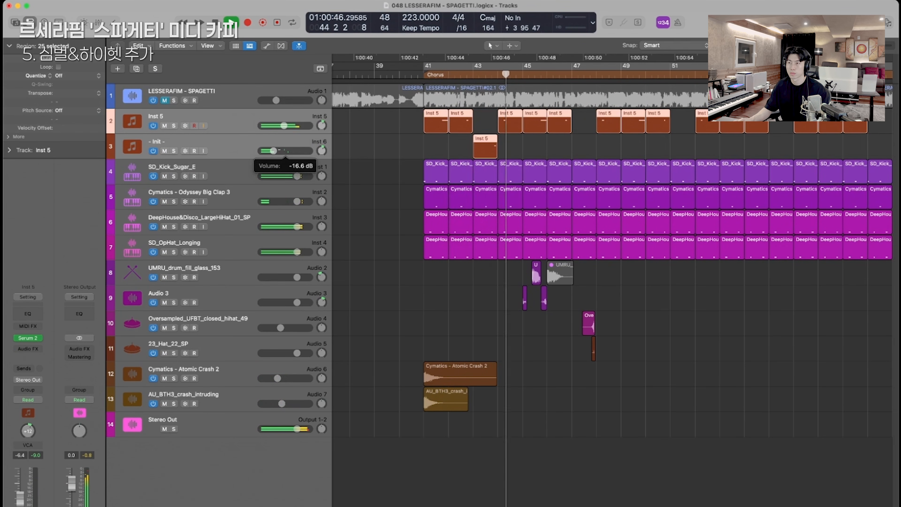
{"action": "left_click", "coordinate": [393, 143]}
{"action": "left_click", "coordinate": [468, 97]}
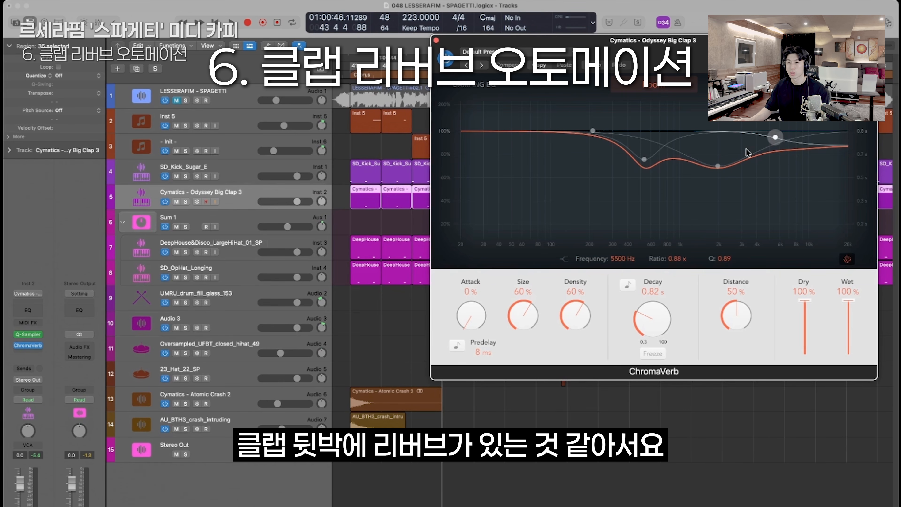
Automate the Cymatics clap's ChromaVerb Wet at 50% for the second half of bar 42 and repeat it every two bars.
{"action": "key", "text": "a"}
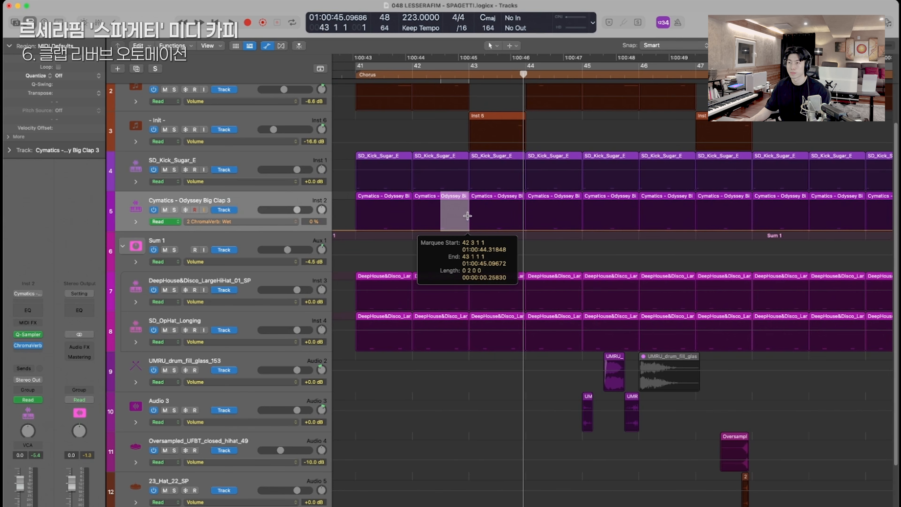
{"action": "left_click_drag", "start_coordinate": [455, 222], "coordinate": [455, 216]}
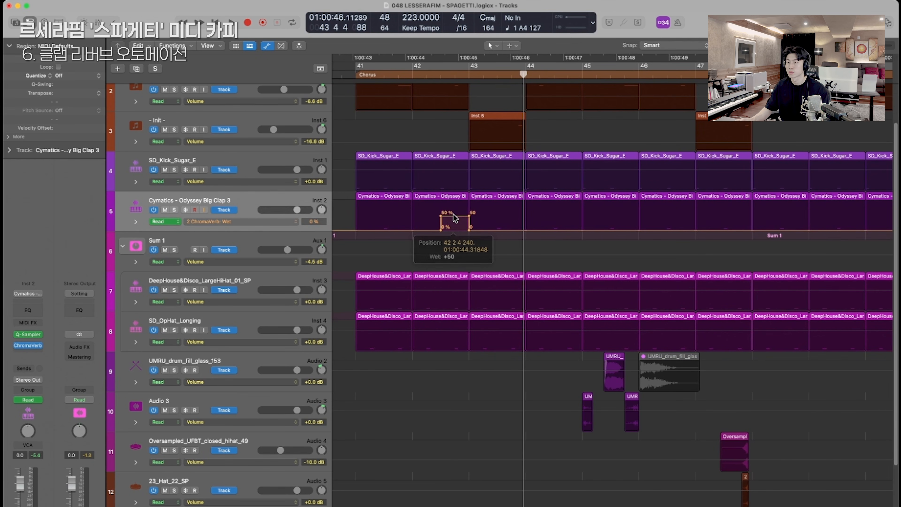
{"action": "left_click_drag", "start_coordinate": [357, 215], "coordinate": [469, 214]}
{"action": "key", "text": "super+r"}
{"action": "key", "text": "super+r"}
{"action": "key", "text": "super+r"}
{"action": "key", "text": "super+r"}
{"action": "key", "text": "super+r"}
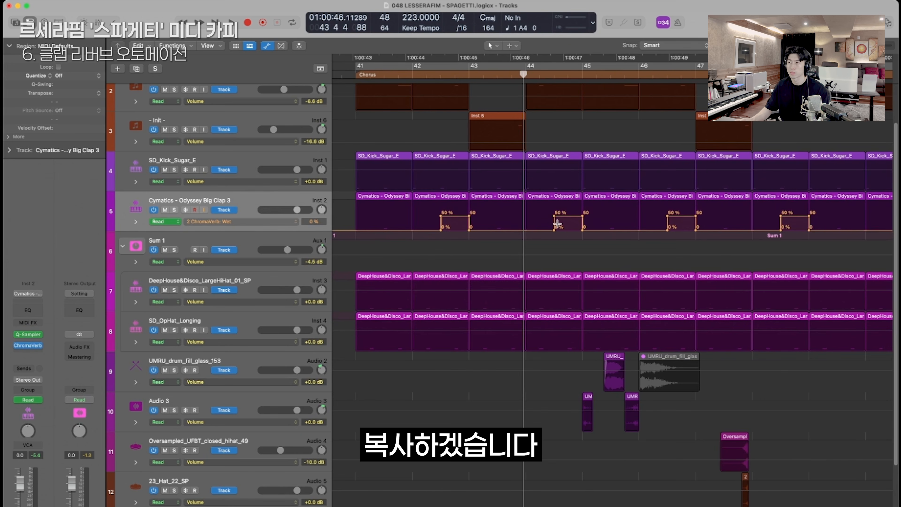
{"action": "key", "text": "space"}
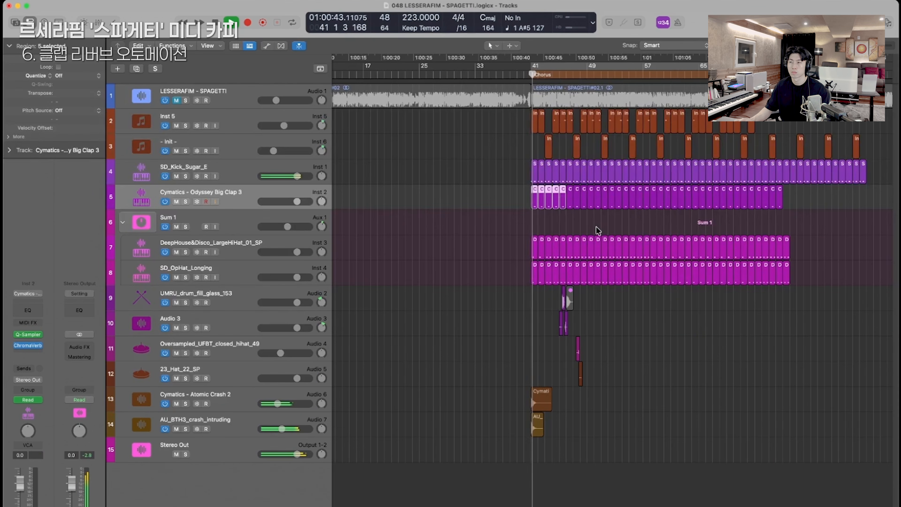
{"action": "scroll", "coordinate": [579, 209], "scroll_direction": "up", "scroll_amount": 5}
{"action": "scroll", "coordinate": [498, 208], "scroll_direction": "right", "scroll_amount": 2}
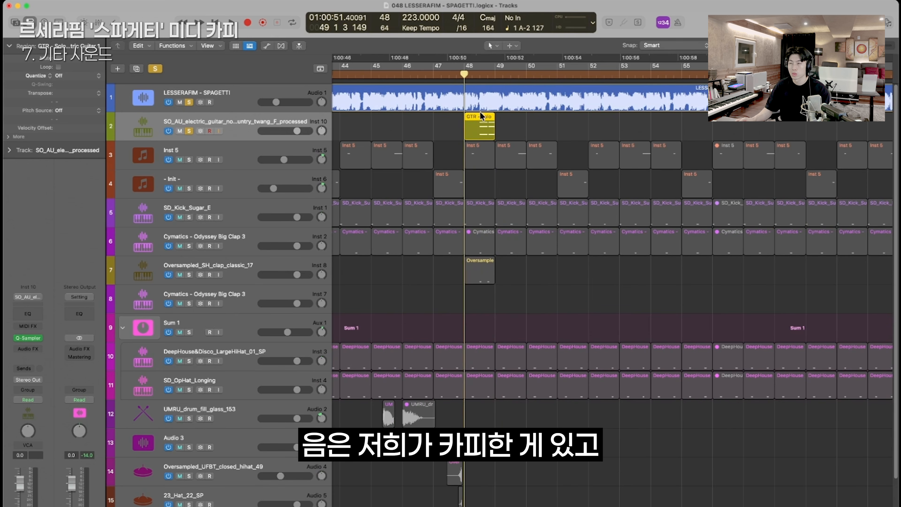
Unsolo the reference and extend the sample end in the electric guitar's Quick Sampler to the full sample length.
{"action": "key", "text": "space"}
{"action": "key", "text": "space"}
{"action": "left_click", "coordinate": [241, 103]}
{"action": "key", "text": "s"}
{"action": "left_click", "coordinate": [244, 126]}
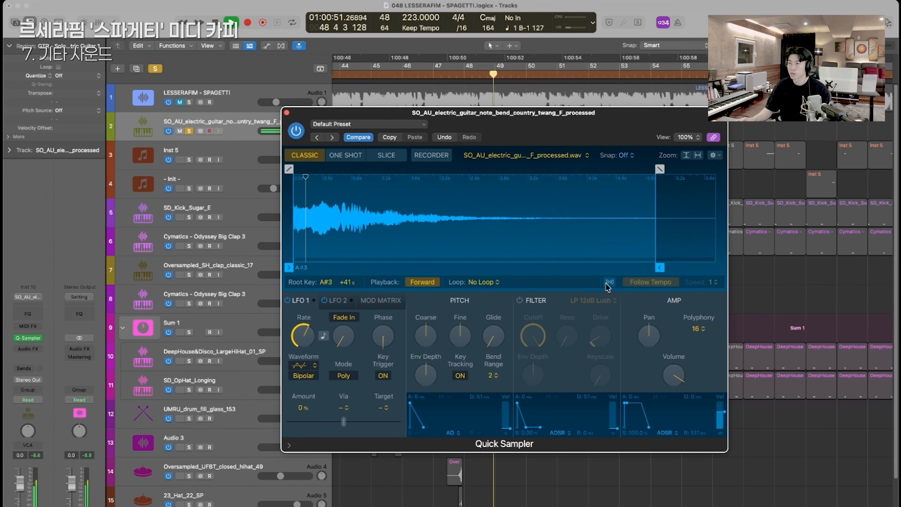
{"action": "mouse_move", "coordinate": [658, 263]}
{"action": "left_mouse_down"}
{"action": "mouse_move", "coordinate": [356, 256]}
{"action": "mouse_move", "coordinate": [632, 257]}
{"action": "left_mouse_up"}
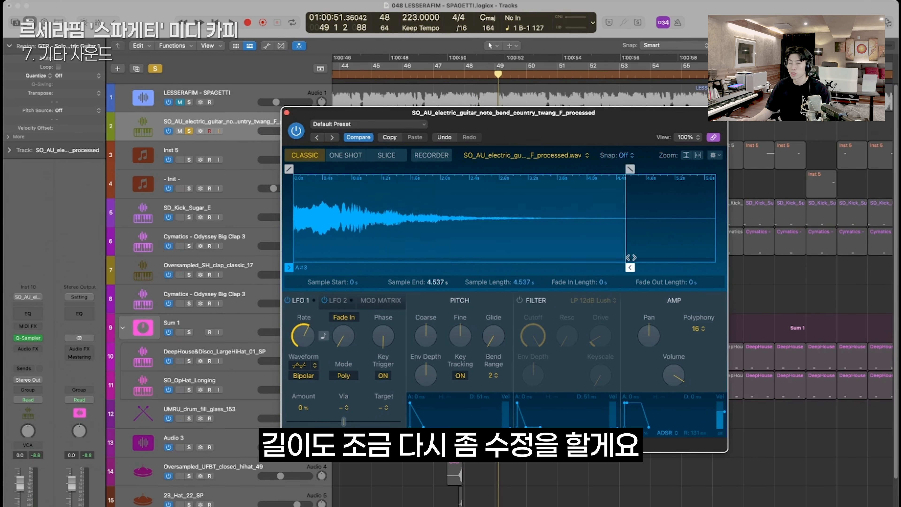
{"action": "left_click_drag", "start_coordinate": [632, 257], "coordinate": [656, 258]}
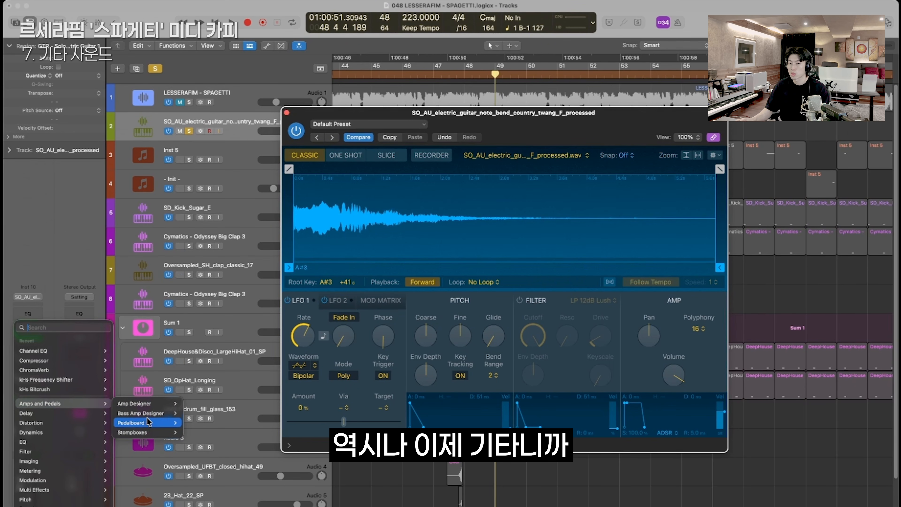
Insert Amp Designer on the electric guitar track, choose the Stadium Stack model and adjust its gain and EQ.
{"action": "mouse_move", "coordinate": [148, 423]}
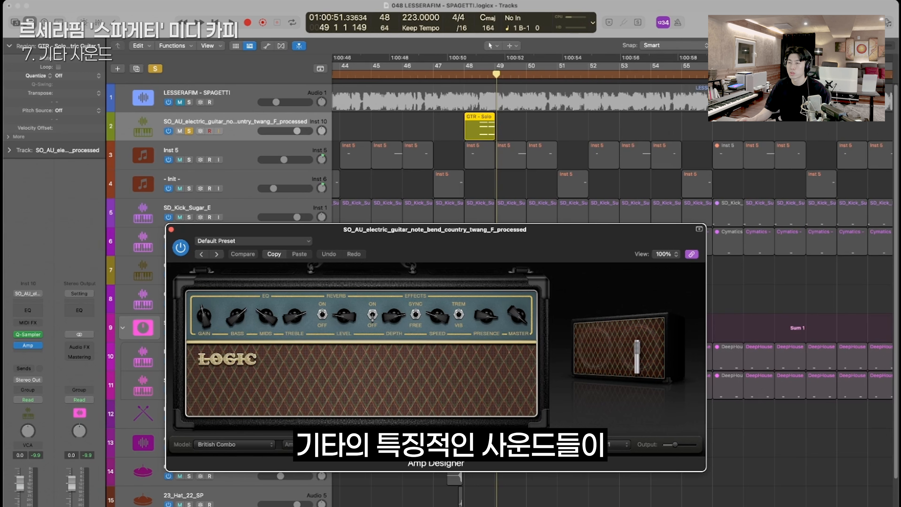
{"action": "left_click", "coordinate": [265, 451]}
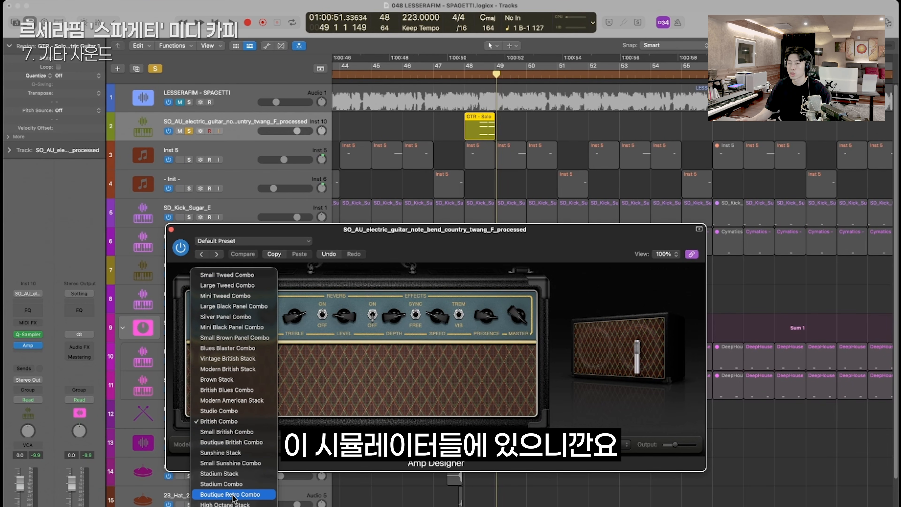
{"action": "left_click", "coordinate": [219, 474]}
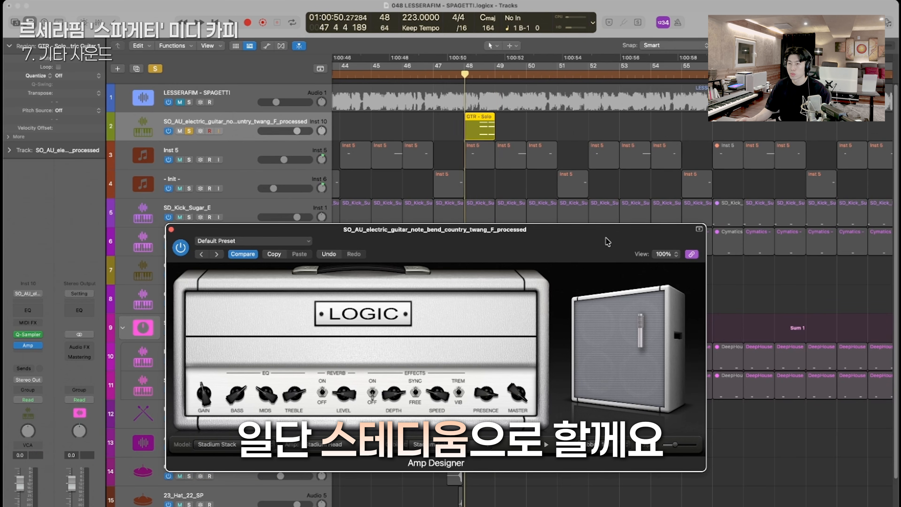
{"action": "key", "text": "space"}
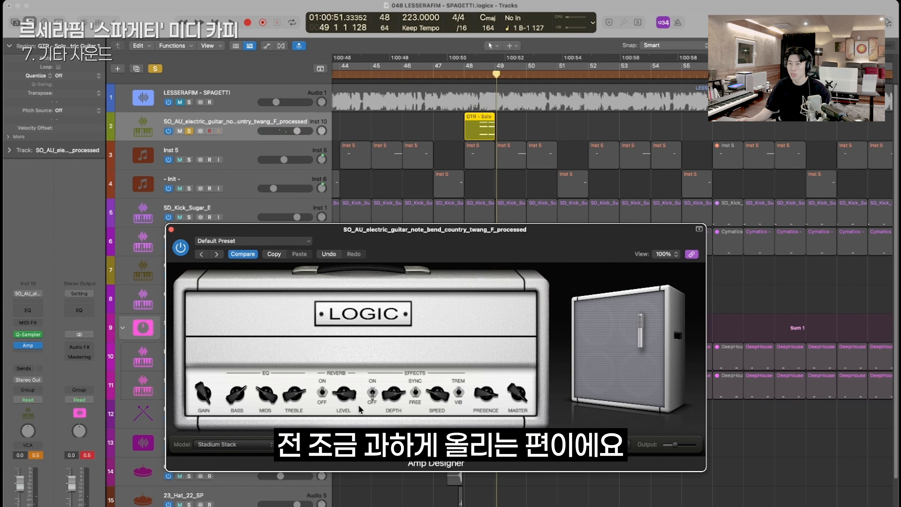
{"action": "left_click_drag", "start_coordinate": [239, 400], "coordinate": [269, 387]}
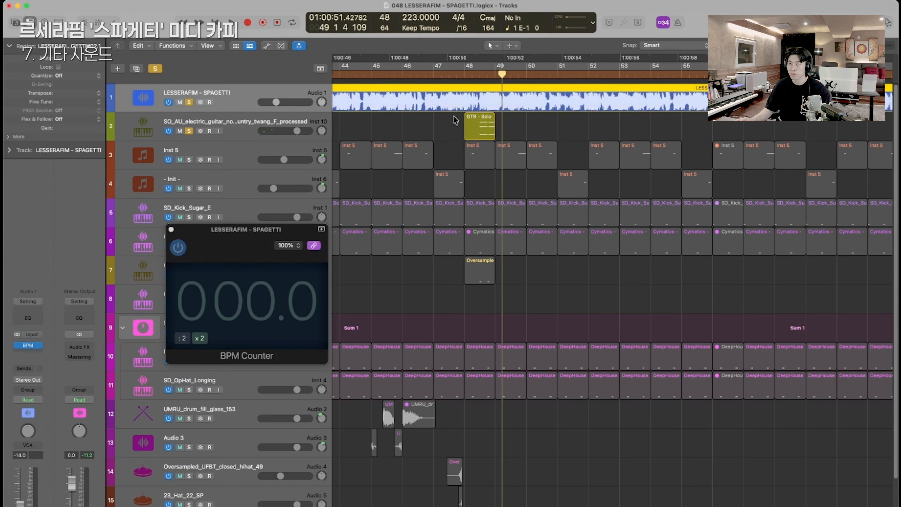
Compare the guitar with the reference and change the amp to Vintage British Head, keeping the Stadium 4x12 cabinet.
{"action": "key", "text": "space"}
{"action": "key", "text": "space"}
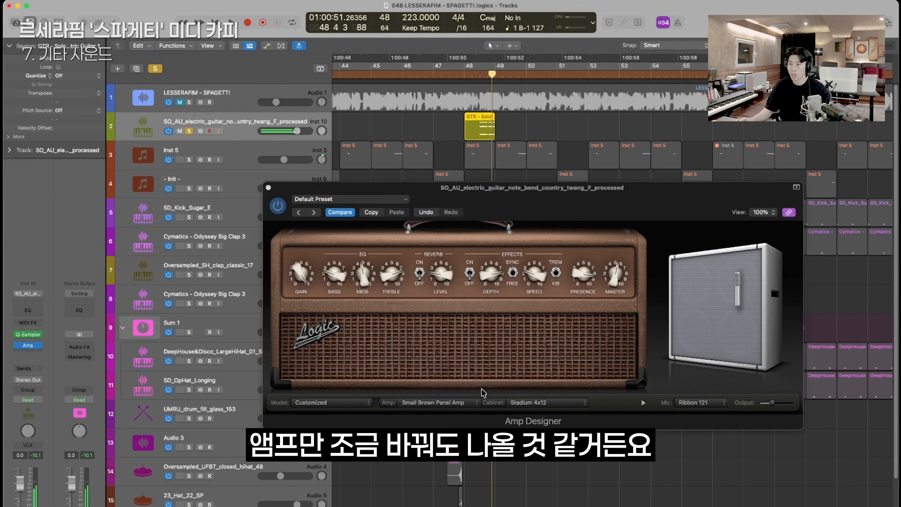
{"action": "left_click", "coordinate": [434, 408]}
{"action": "left_click", "coordinate": [429, 413]}
{"action": "key", "text": "space"}
{"action": "left_click", "coordinate": [436, 403]}
{"action": "left_click", "coordinate": [437, 414]}
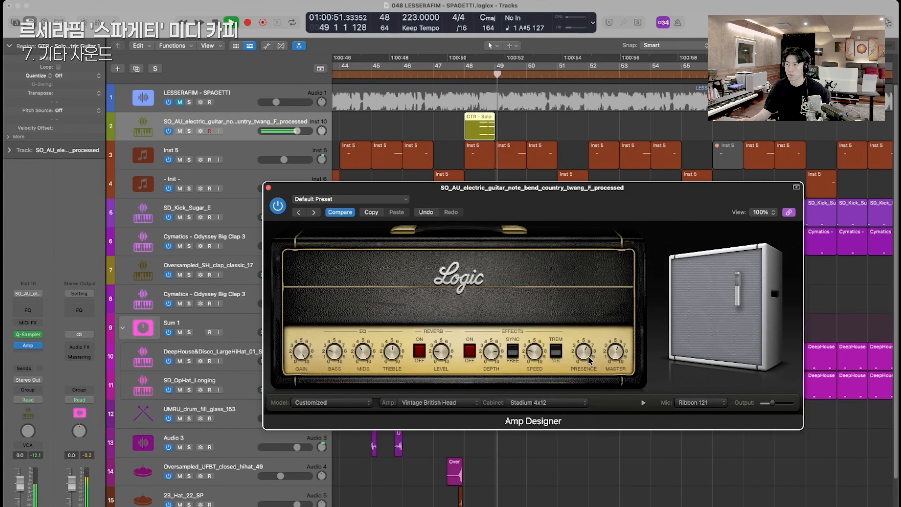
Adjust Amp Designer's Presence while playing the guitar with the full mix and close the plug-in window.
{"action": "key", "text": "space"}
{"action": "key", "text": "space"}
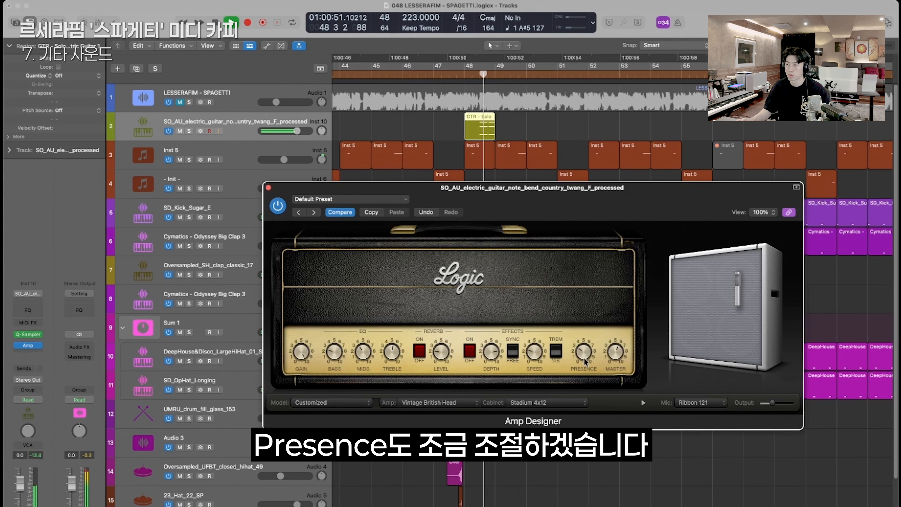
{"action": "key", "text": "space"}
{"action": "key", "text": "super+w"}
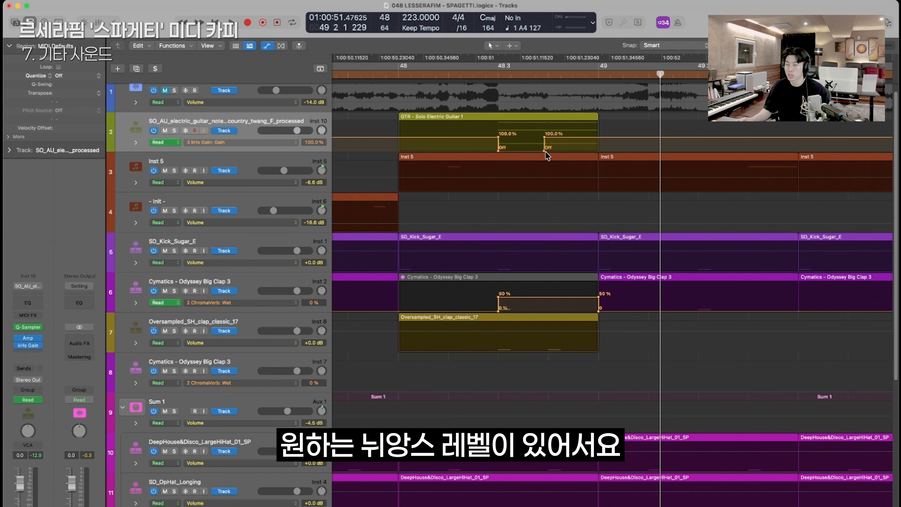
Listen to the reference around bar 48, insert kHs Pitch Shifter on the electric guitar track and lower its Grain Size.
{"action": "key", "text": "space"}
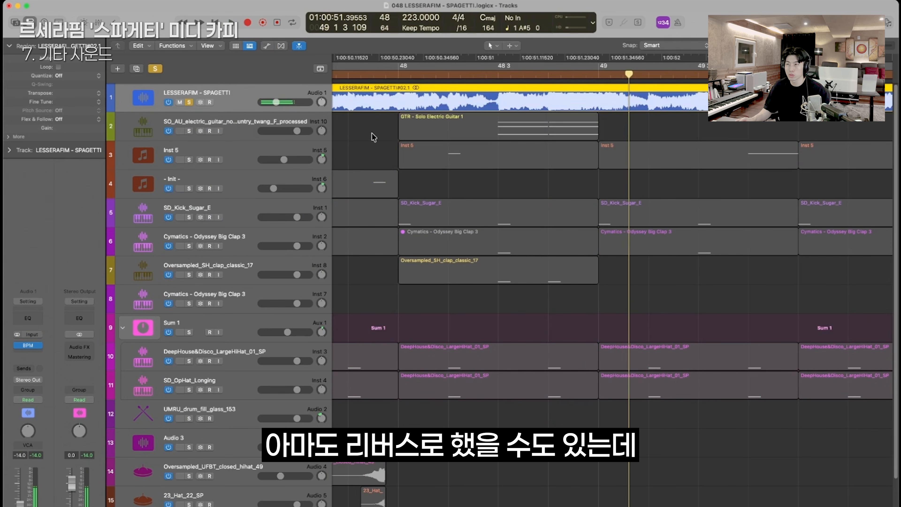
{"action": "key", "text": "space"}
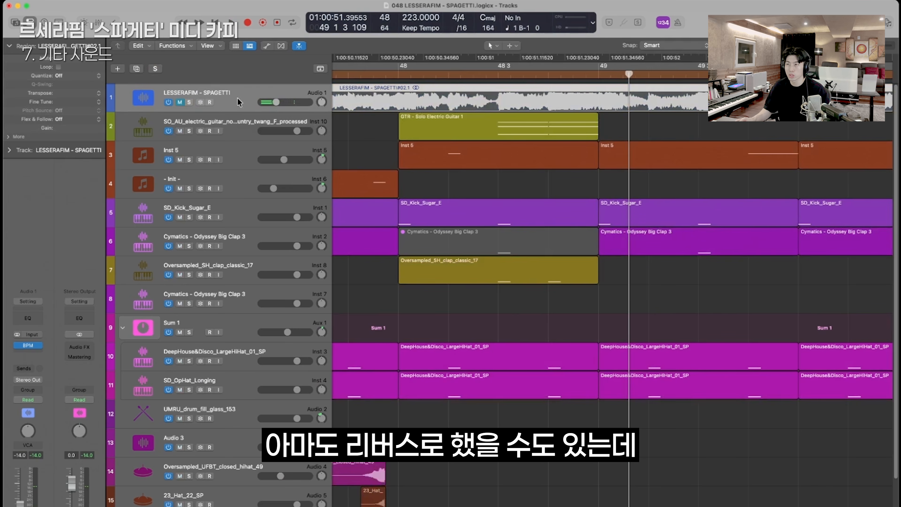
{"action": "left_click", "coordinate": [81, 318]}
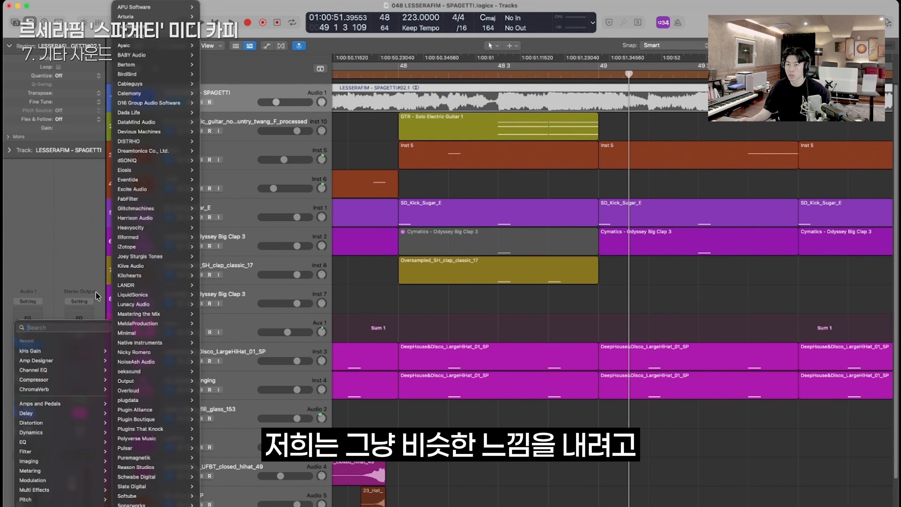
{"action": "type", "text": "khs pitch"}
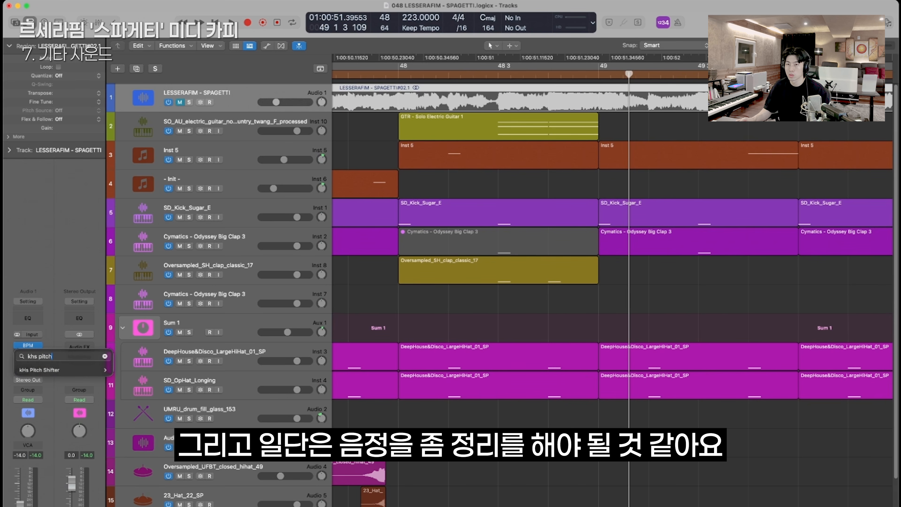
{"action": "left_click", "coordinate": [125, 369]}
{"action": "key", "text": "a"}
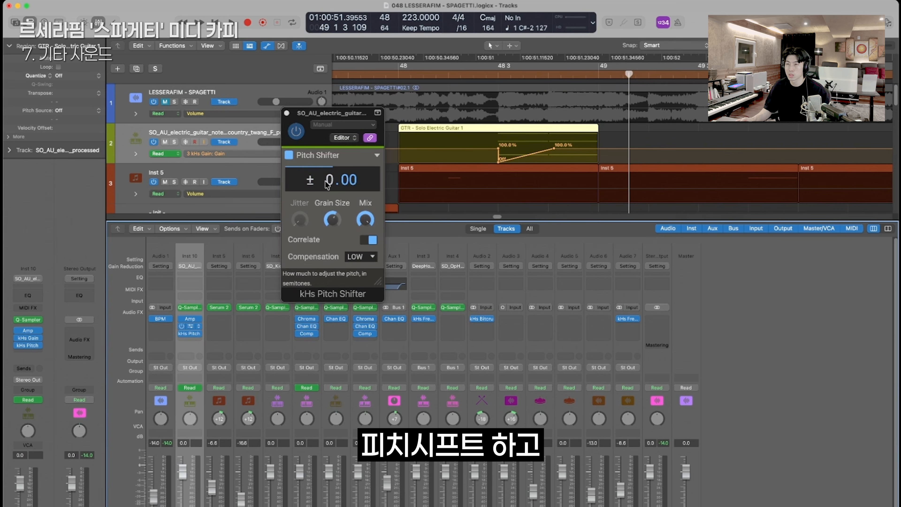
{"action": "left_click_drag", "start_coordinate": [332, 219], "coordinate": [346, 232]}
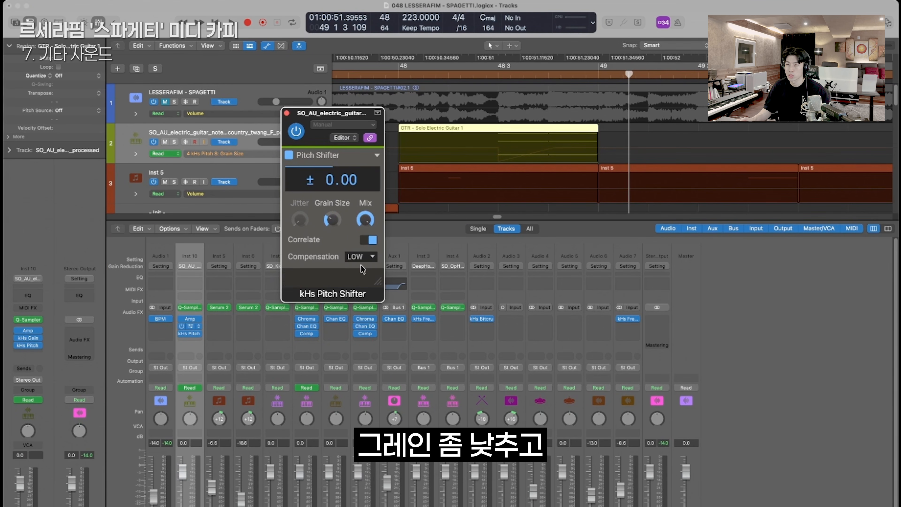
Set the Compensation of kHs Pitch Shifter on the electric guitar to High.
{"action": "left_click", "coordinate": [359, 279]}
{"action": "key", "text": "x"}
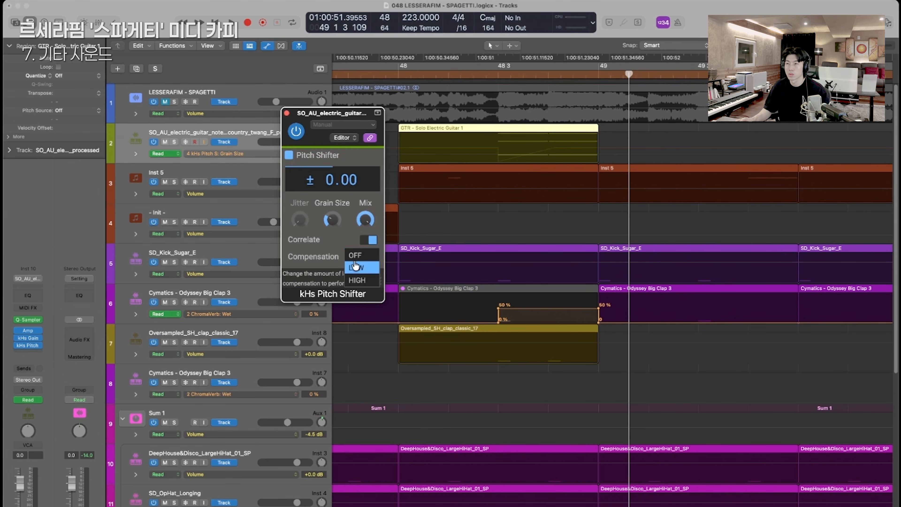
{"action": "left_click", "coordinate": [358, 280]}
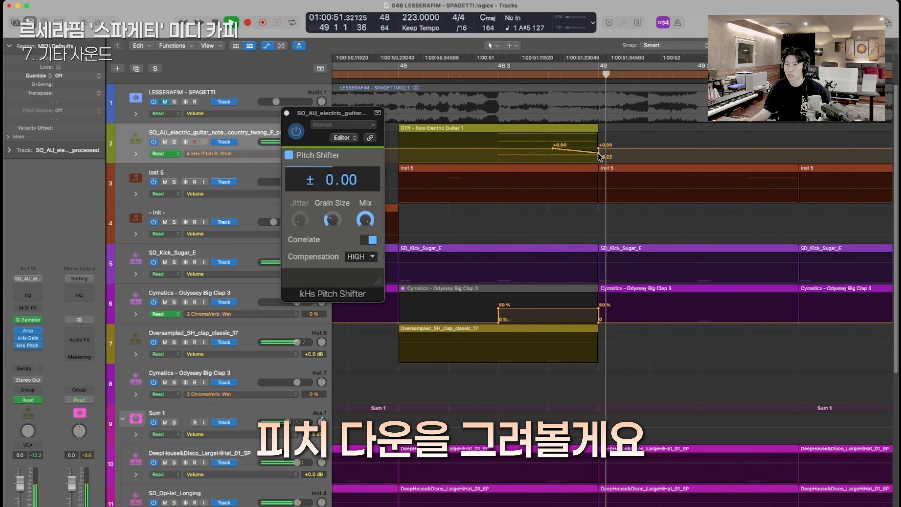
Shape the electric guitar's pitch automation into a curved drop to -1.68 at bar 49 and play it back.
{"action": "key", "text": "space"}
{"action": "left_click_drag", "start_coordinate": [599, 155], "coordinate": [599, 151]}
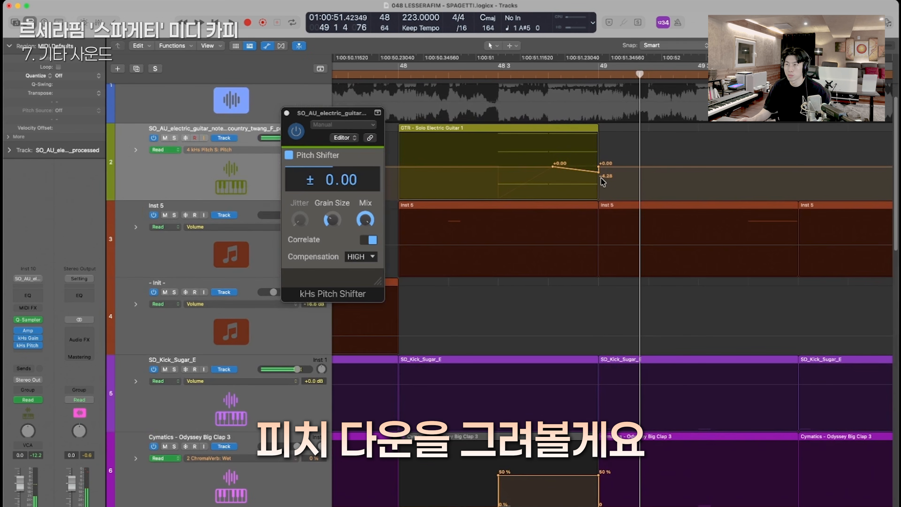
{"action": "left_click_drag", "start_coordinate": [599, 156], "coordinate": [601, 177]}
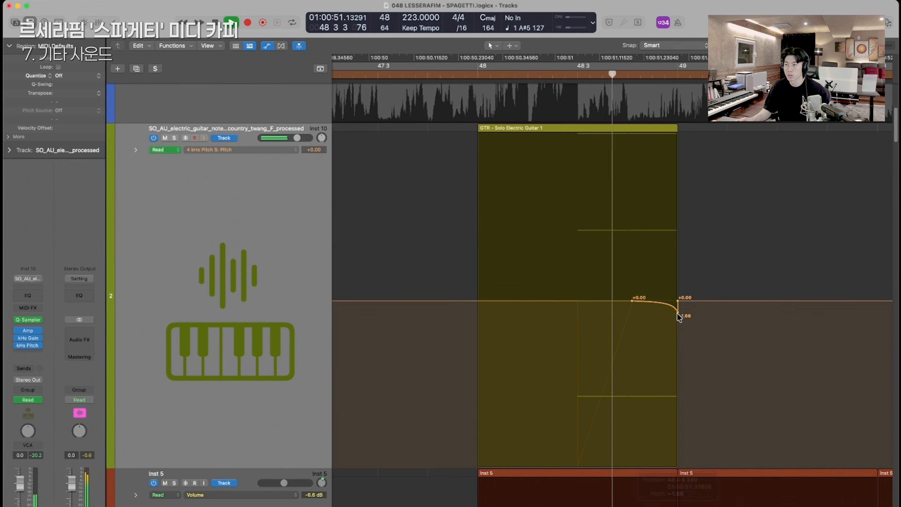
{"action": "key", "text": "space"}
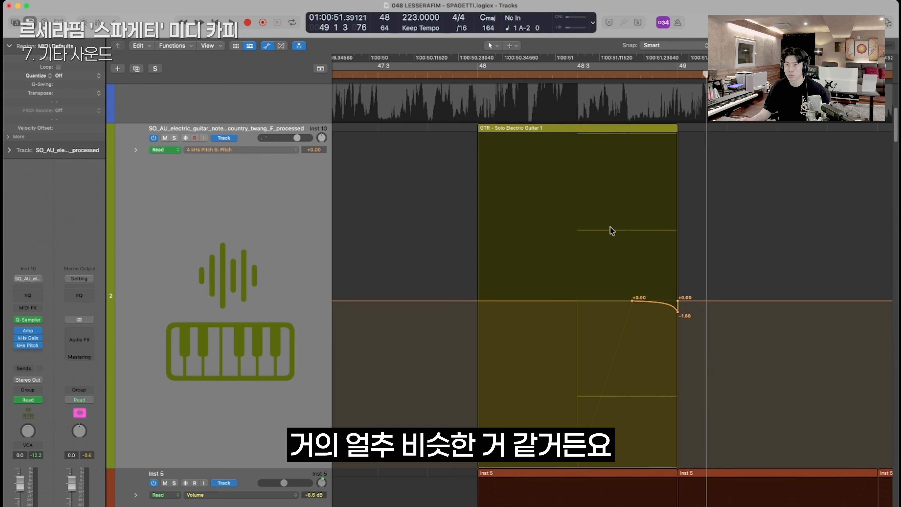
{"action": "key", "text": "super+Up"}
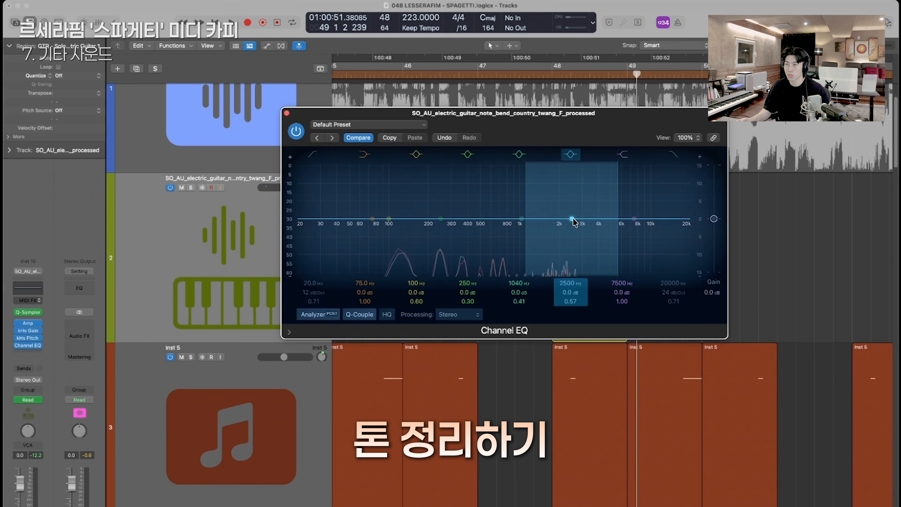
Cut the electric guitar near 2680 Hz by about 10.8 dB in Channel EQ, listen and close the plug-in window.
{"action": "left_click_drag", "start_coordinate": [576, 219], "coordinate": [598, 253]}
{"action": "key", "text": "space"}
{"action": "key", "text": "space"}
{"action": "key", "text": "super+w"}
{"action": "key", "text": "space"}
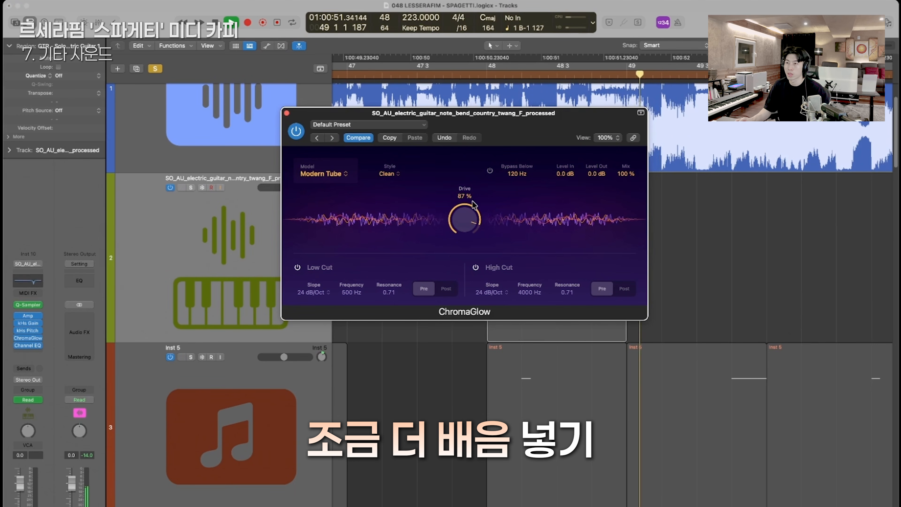
Change ChromaGlow's Style to Colorful on the electric guitar track.
{"action": "left_click", "coordinate": [389, 174]}
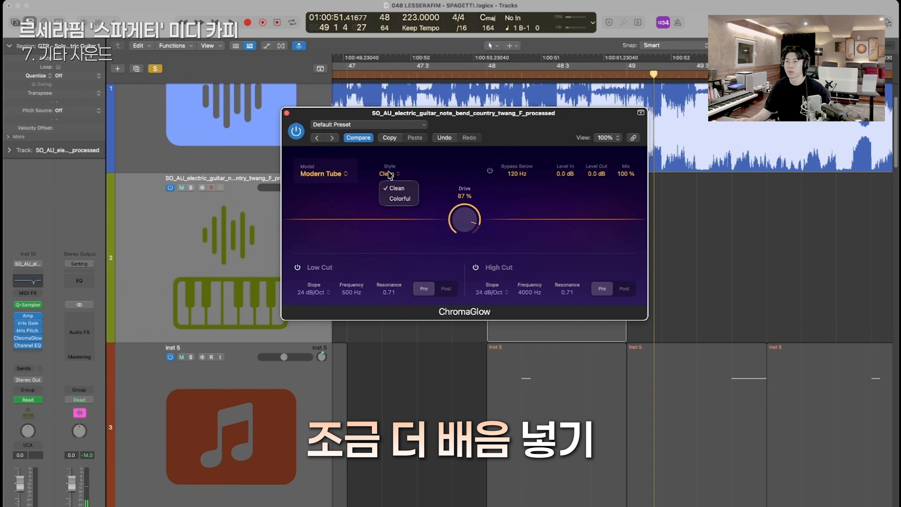
{"action": "left_click", "coordinate": [399, 199]}
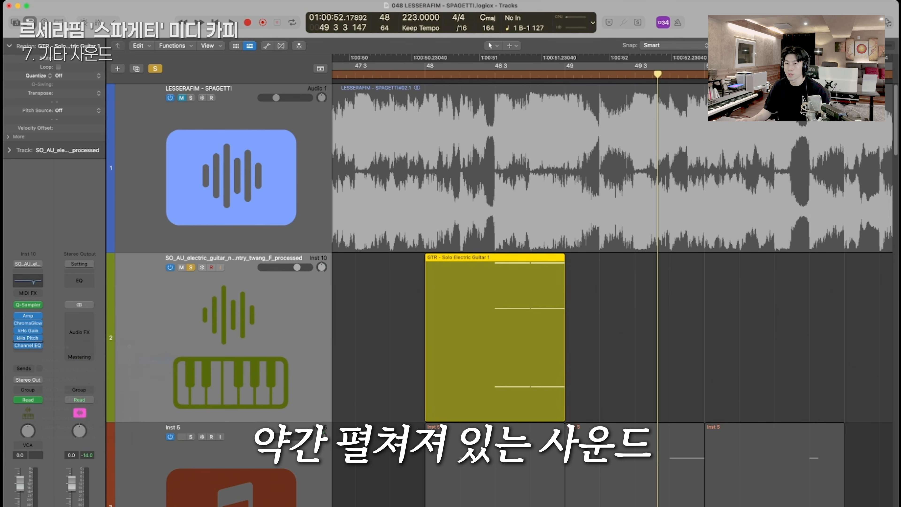
{"action": "left_click", "coordinate": [155, 360]}
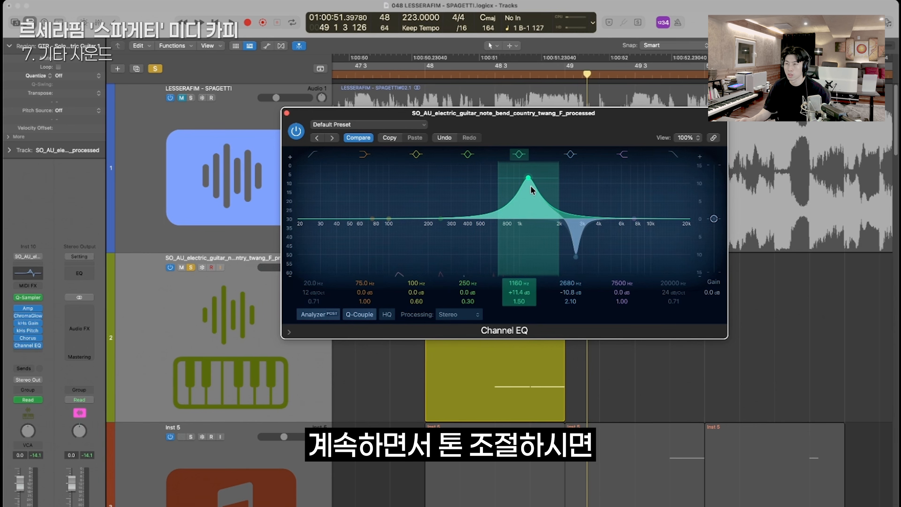
Sweep the boosted upper-mid band in the electric guitar's Channel EQ, raise its 250 Hz band and listen in the mix.
{"action": "left_click_drag", "start_coordinate": [526, 179], "coordinate": [579, 185]}
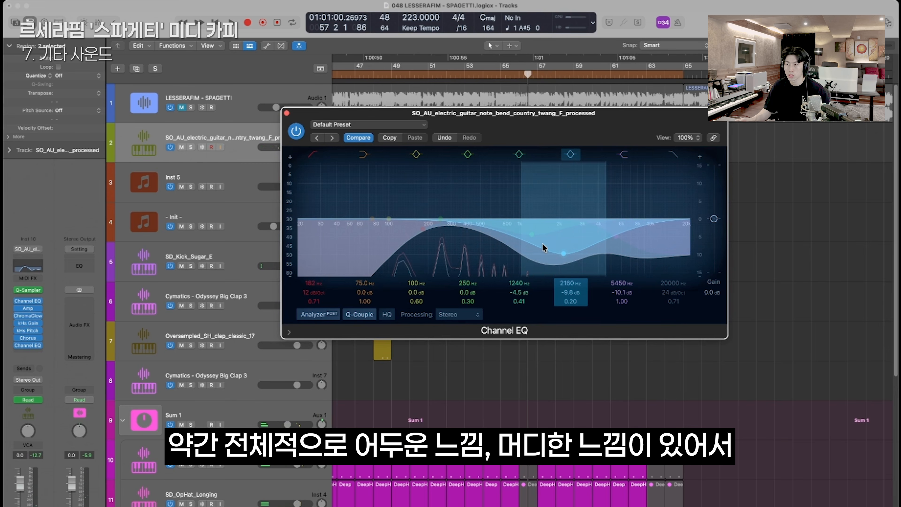
{"action": "key", "text": "space"}
{"action": "left_click_drag", "start_coordinate": [442, 218], "coordinate": [476, 203]}
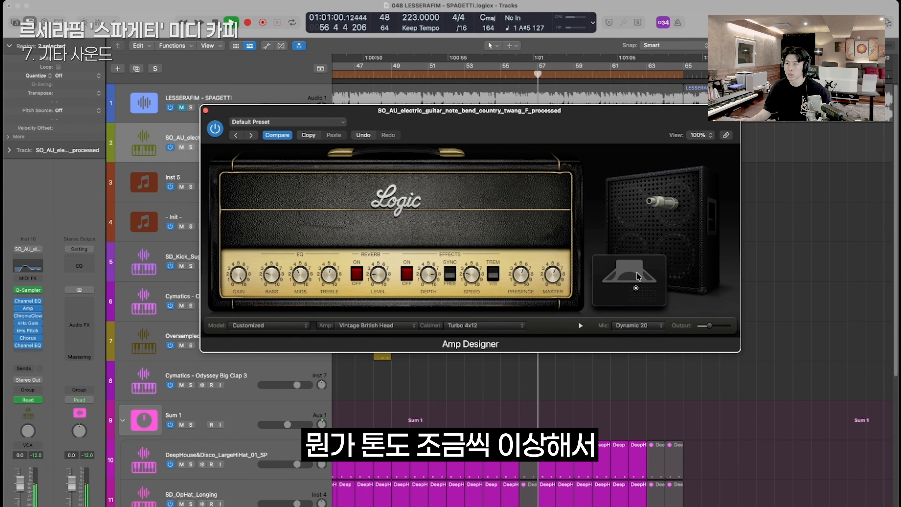
Compare Amp Designer cabinets during playback, trying Boutique Retro 2x12, High Octane 4x12, British 2x12, Black Panel 1x10 and Silver Panel 2x12.
{"action": "left_click", "coordinate": [499, 326]}
{"action": "left_click", "coordinate": [483, 306]}
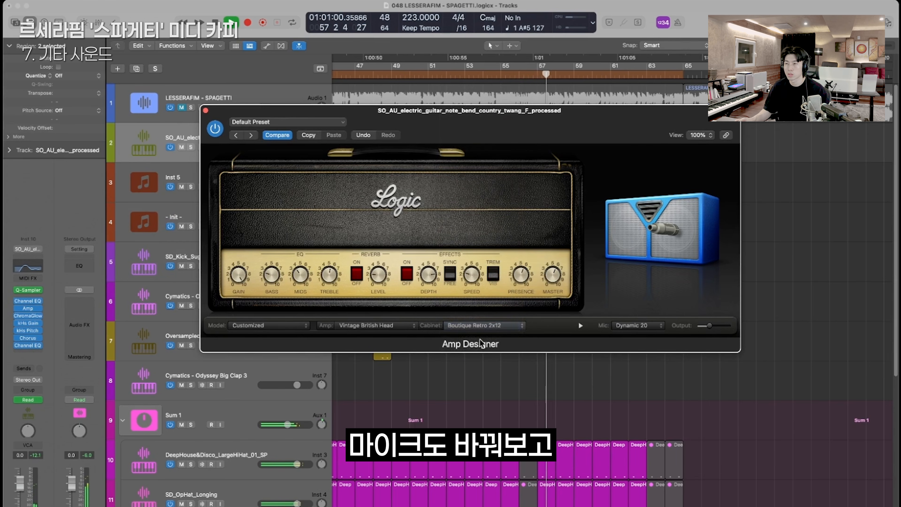
{"action": "left_click", "coordinate": [482, 327]}
{"action": "left_click", "coordinate": [481, 337]}
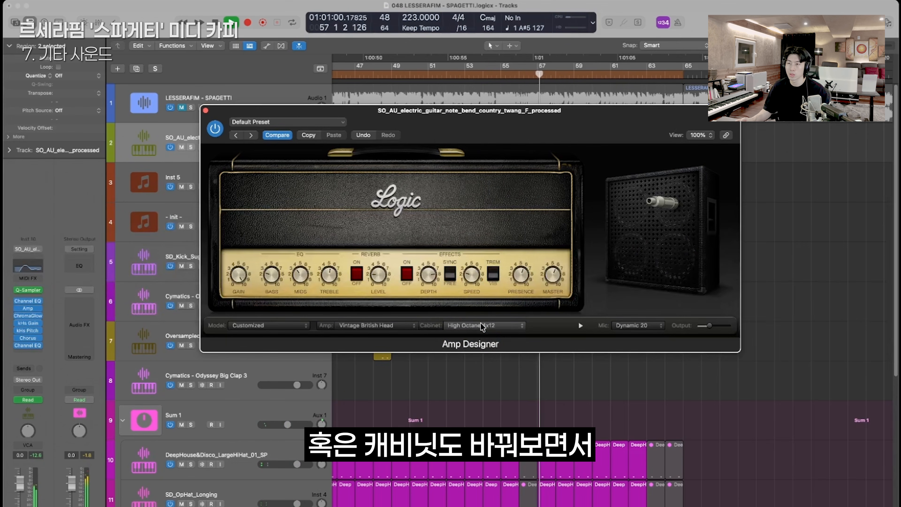
{"action": "left_click", "coordinate": [482, 326]}
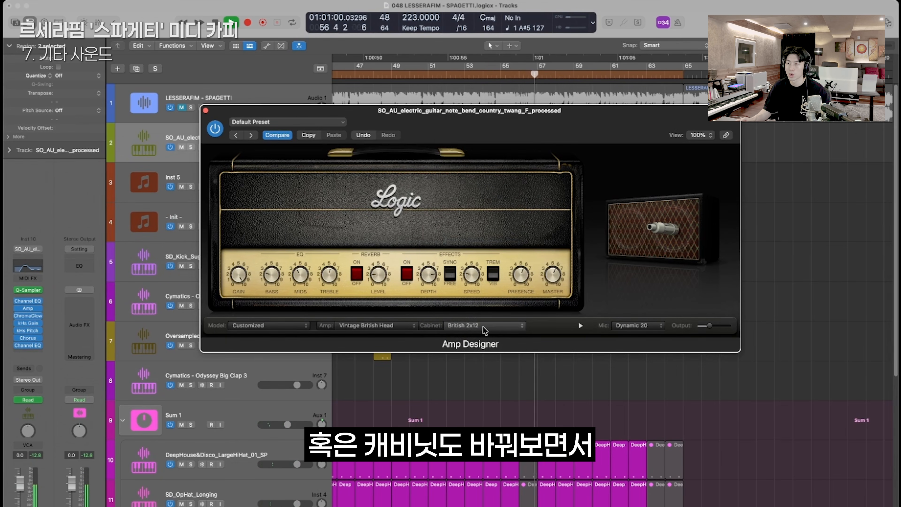
{"action": "left_click", "coordinate": [484, 326]}
{"action": "left_click", "coordinate": [483, 227]}
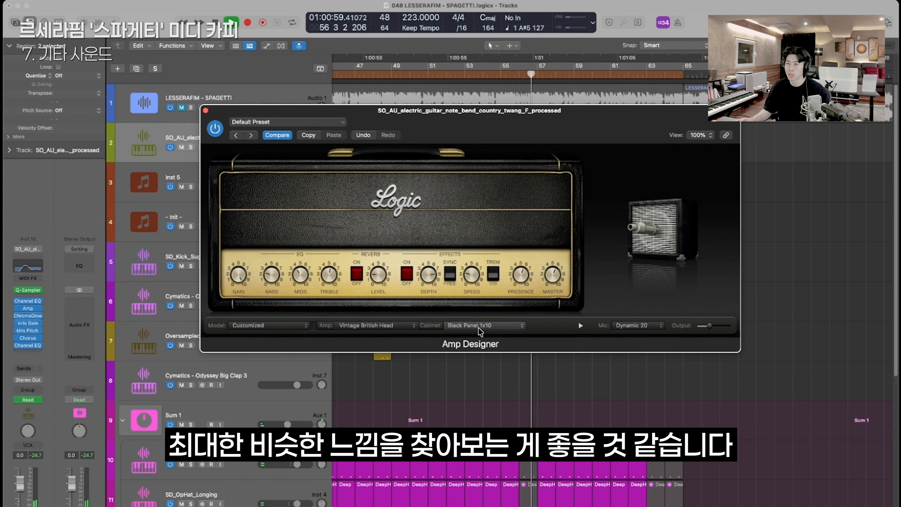
{"action": "left_click", "coordinate": [482, 326]}
{"action": "left_click", "coordinate": [479, 327]}
{"action": "left_click", "coordinate": [481, 326]}
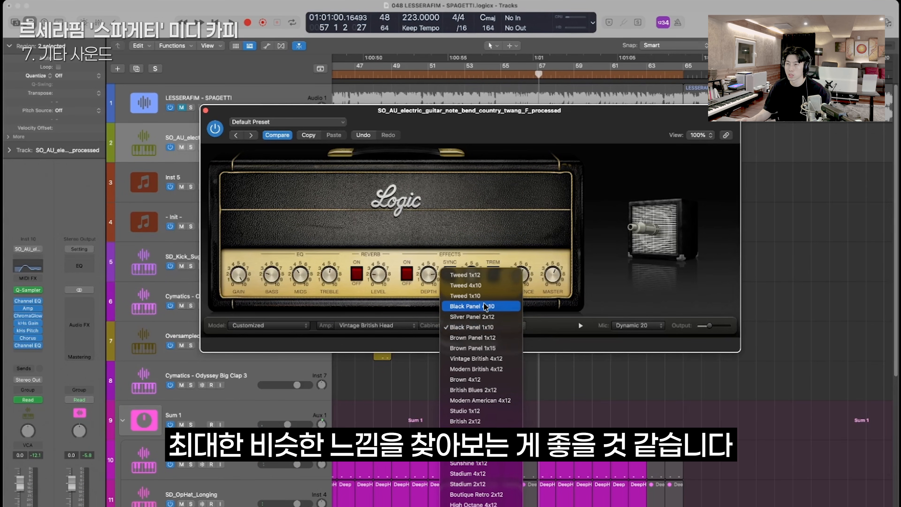
{"action": "left_click", "coordinate": [479, 316]}
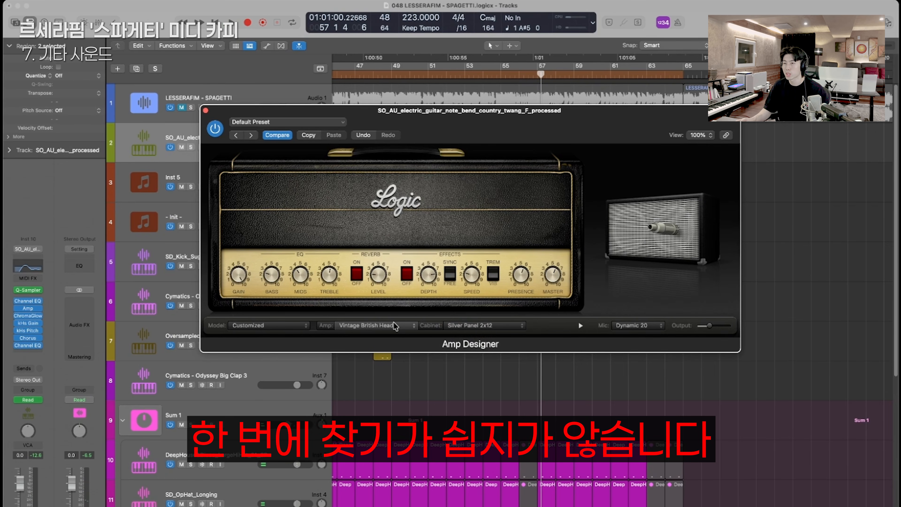
{"action": "left_click", "coordinate": [515, 326]}
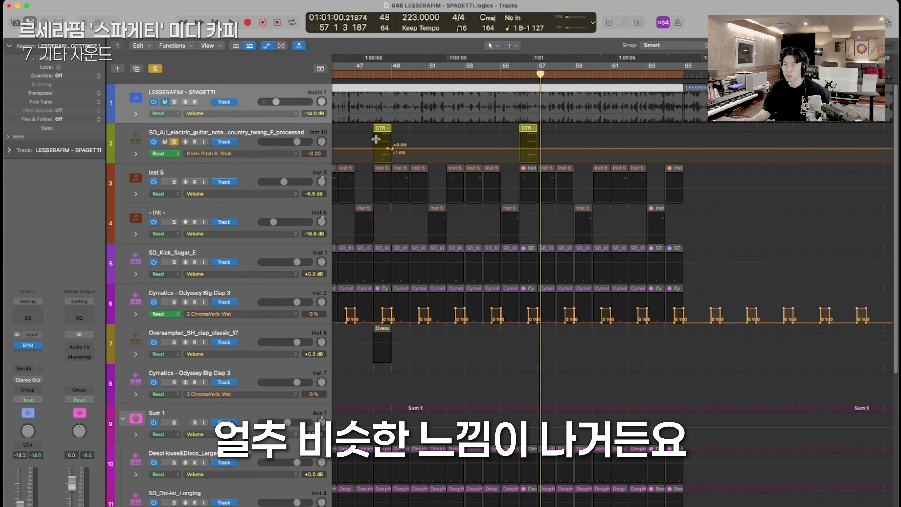
Copy the electric guitar's pitch automation from bar 48 to the region at bar 56, hide the automation and play.
{"action": "left_click_drag", "start_coordinate": [373, 149], "coordinate": [407, 140]}
{"action": "key", "text": "super+c"}
{"action": "left_click", "coordinate": [519, 135], "text": "super"}
{"action": "key", "text": "super+v"}
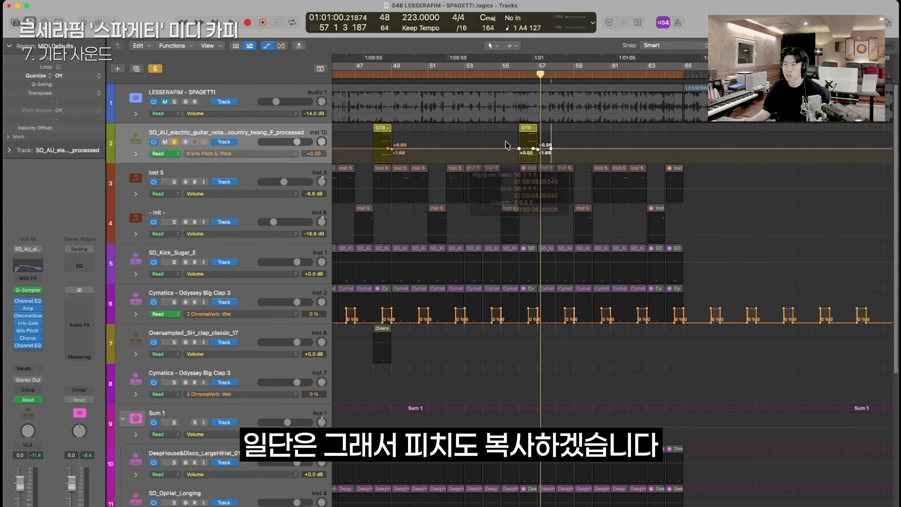
{"action": "key", "text": "a"}
{"action": "key", "text": "space"}
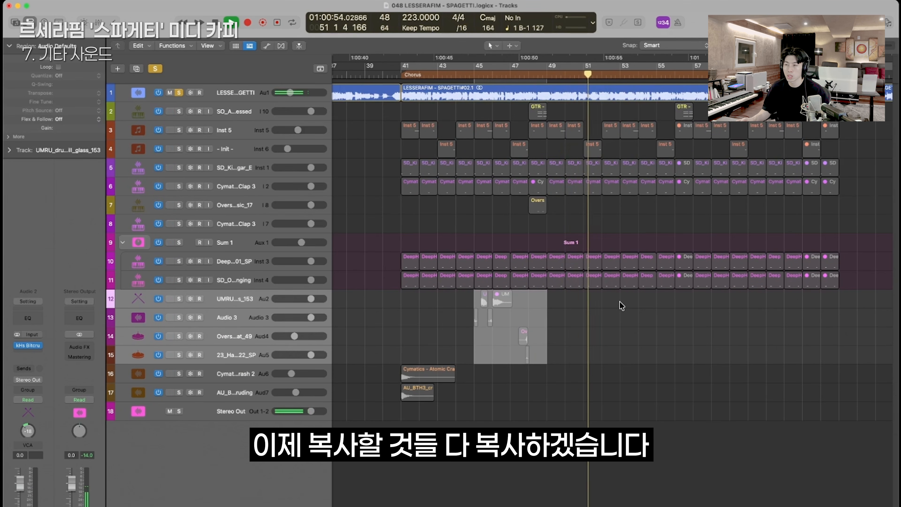
Paste the copied percussion fill regions at bar 53, starting from the UMRU drum track.
{"action": "left_click", "coordinate": [620, 298], "text": "super"}
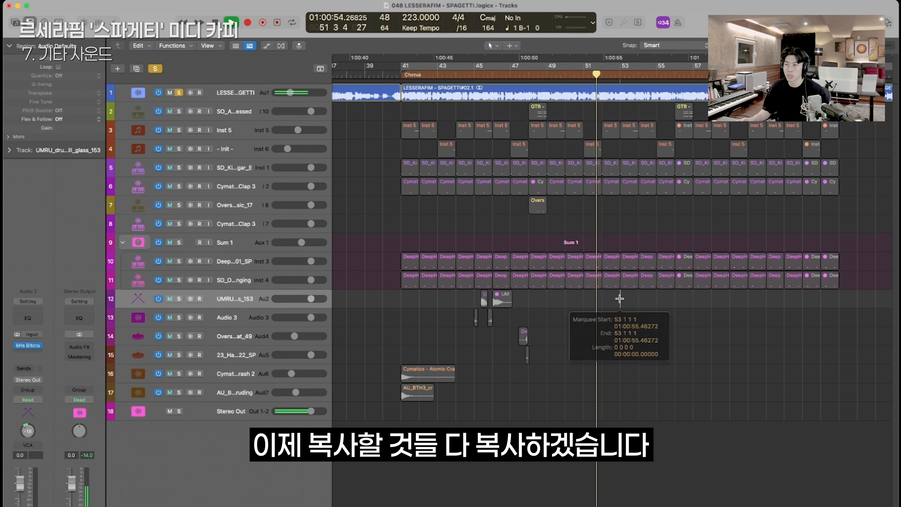
{"action": "key", "text": "super+v"}
{"action": "left_click", "coordinate": [597, 304]}
{"action": "scroll", "coordinate": [713, 312], "scroll_direction": "right", "scroll_amount": 4}
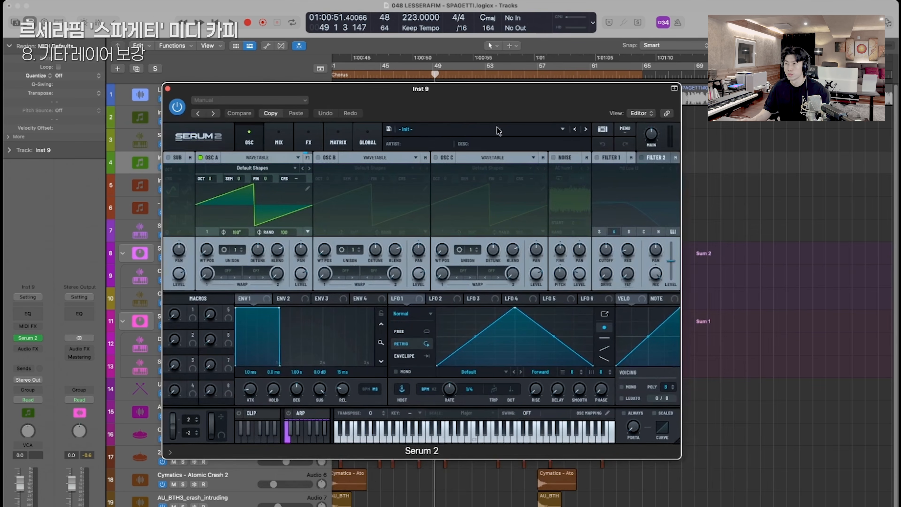
Browse Serum 2's factory Guitar presets, load GTR - Classic Nylon Guitar on the layer track and close the plug-in.
{"action": "left_click", "coordinate": [603, 128]}
{"action": "left_click", "coordinate": [188, 234]}
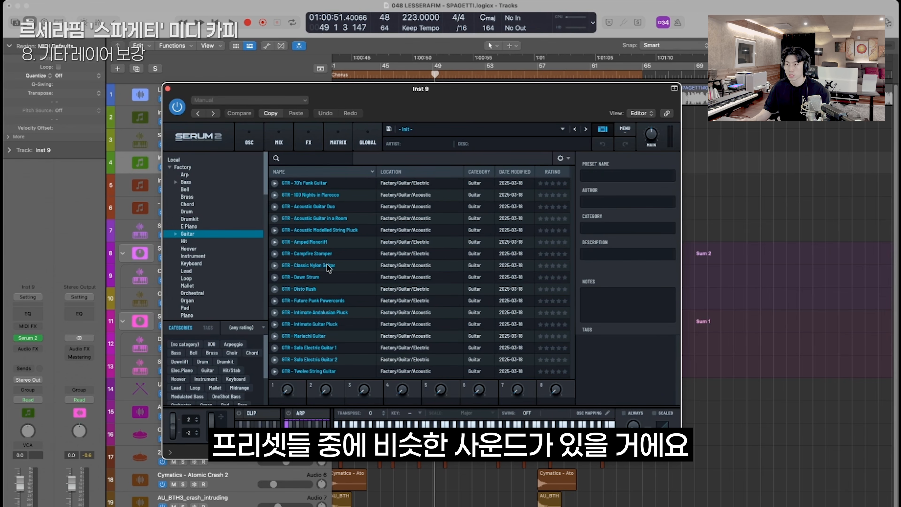
{"action": "left_click", "coordinate": [286, 324]}
{"action": "left_click", "coordinate": [334, 266]}
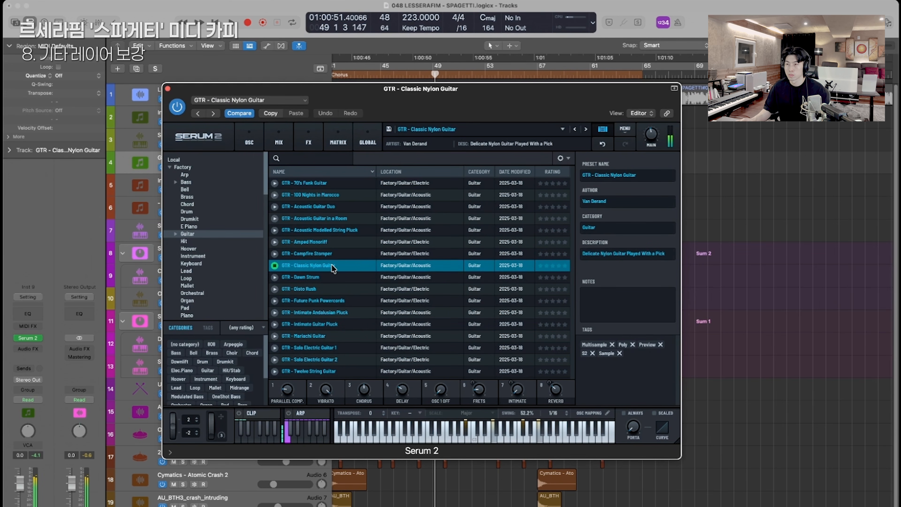
{"action": "key", "text": "super+w"}
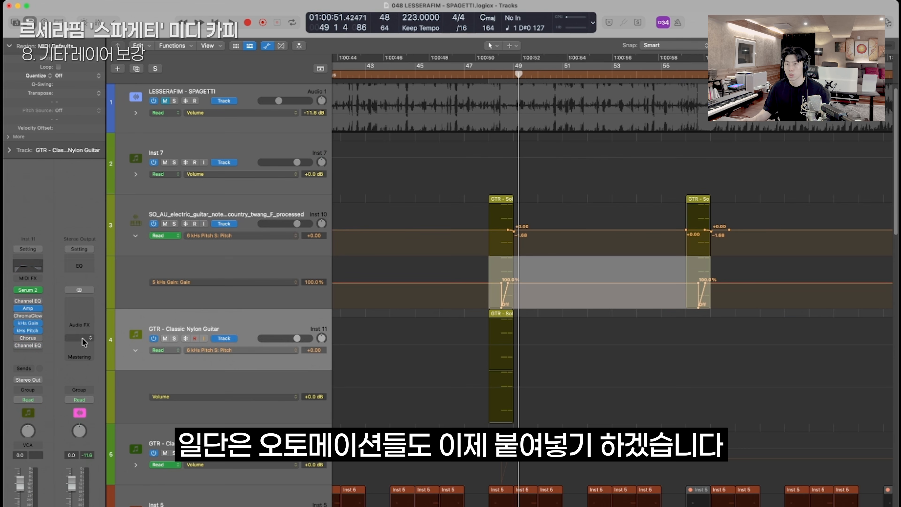
Show the kHs Gain automation of the Classic Nylon Guitar track and paste the electric guitar's copied gain automation there.
{"action": "left_click", "coordinate": [28, 322]}
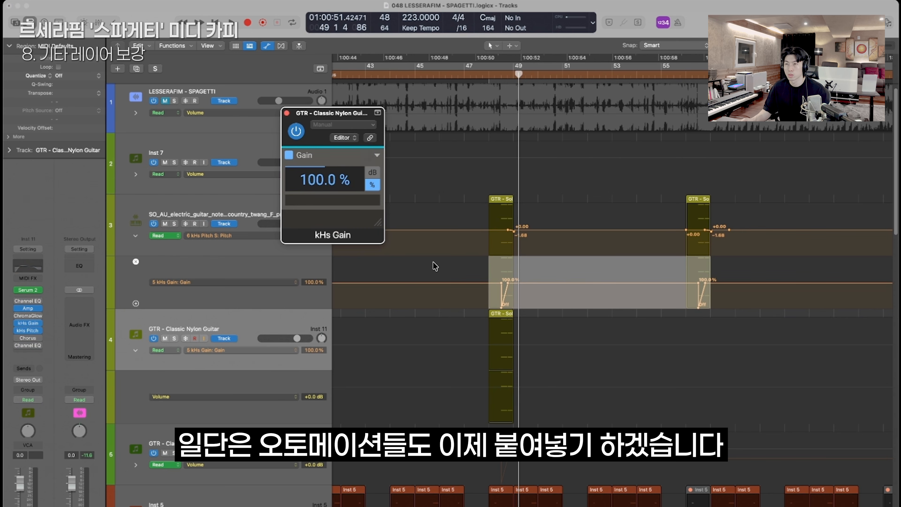
{"action": "left_click", "coordinate": [464, 343]}
{"action": "key", "text": "super+v"}
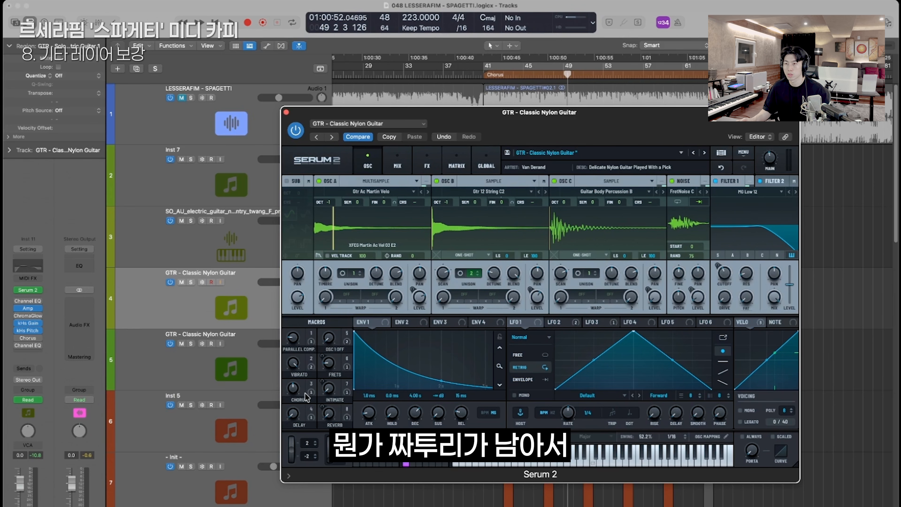
Close Serum 2, solo the reference track and play it around bar 49 to compare the layered guitars.
{"action": "key", "text": "super+w"}
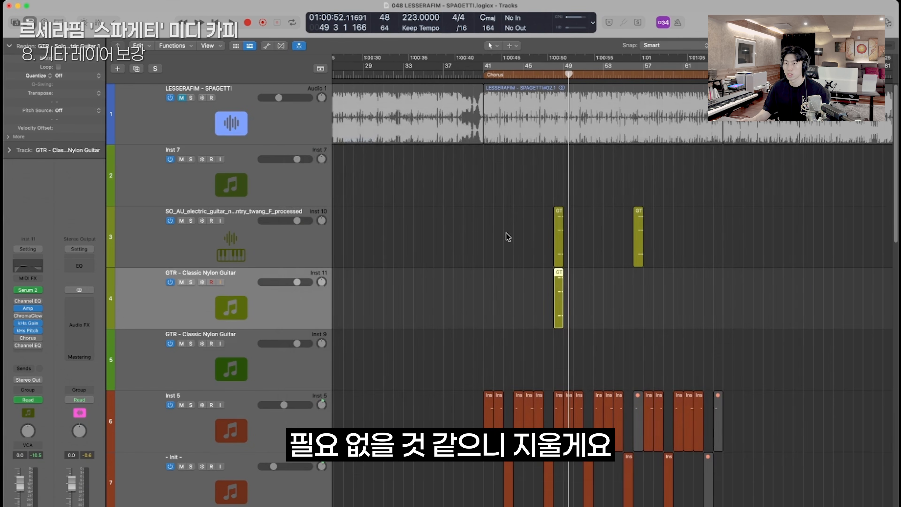
{"action": "left_click", "coordinate": [509, 235]}
{"action": "left_click", "coordinate": [515, 139]}
{"action": "key", "text": "s"}
{"action": "key", "text": "space"}
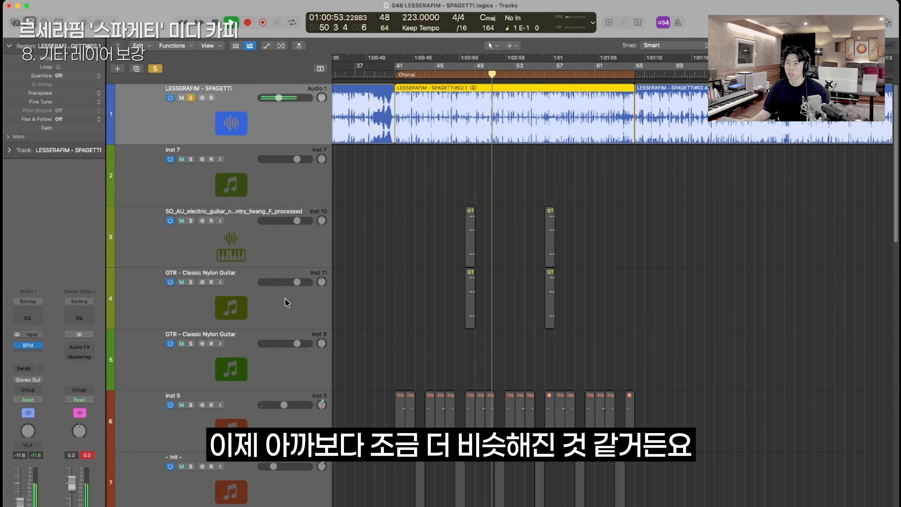
Group the electric and nylon guitar tracks into a summing stack and adjust the stack's low-mid Channel EQ band while soloed.
{"action": "left_click", "coordinate": [413, 228], "text": "ctrl+alt"}
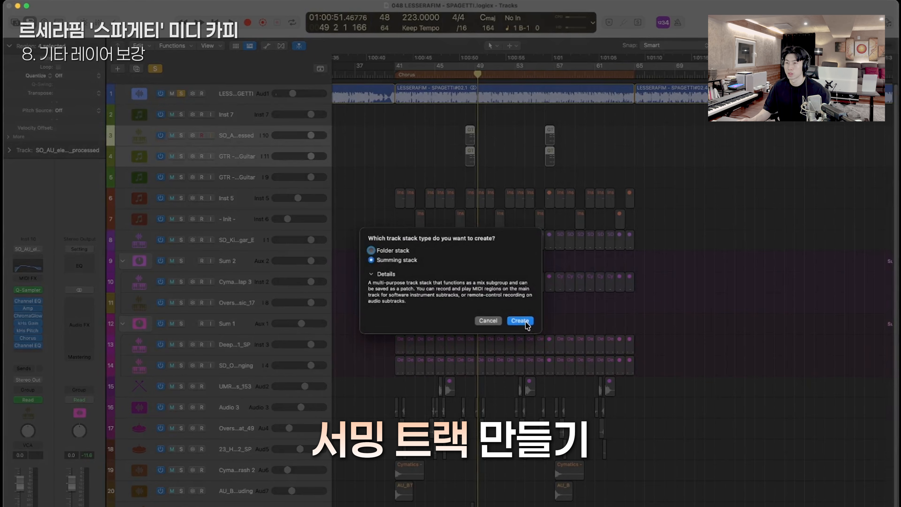
{"action": "left_click", "coordinate": [520, 321]}
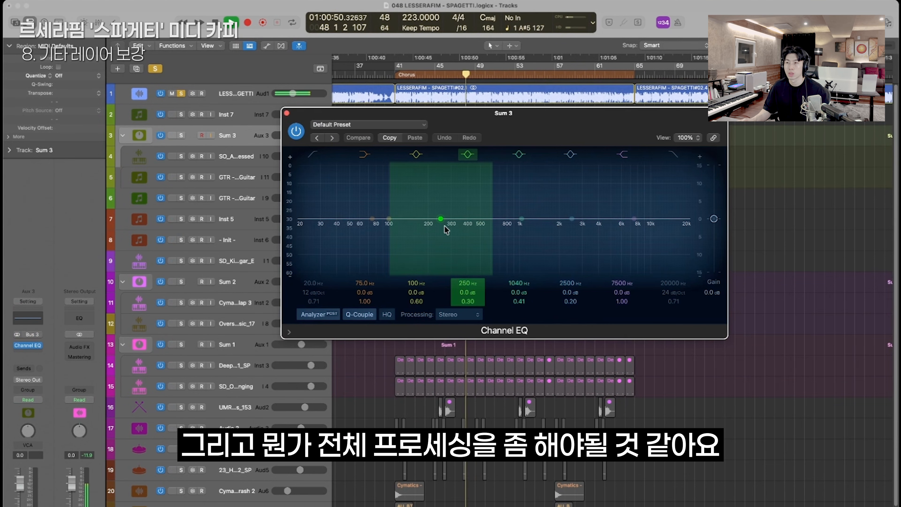
{"action": "left_click_drag", "start_coordinate": [433, 205], "coordinate": [436, 192]}
{"action": "key", "text": "s"}
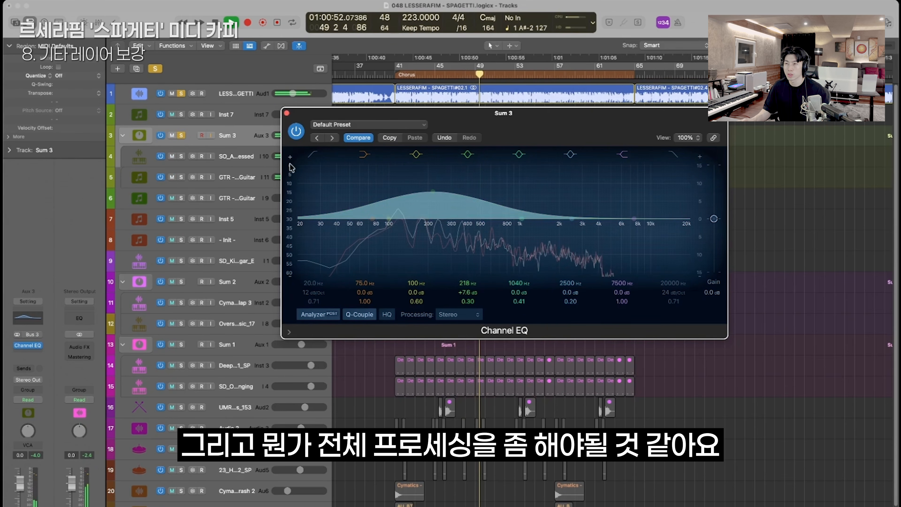
{"action": "left_click_drag", "start_coordinate": [436, 192], "coordinate": [429, 253]}
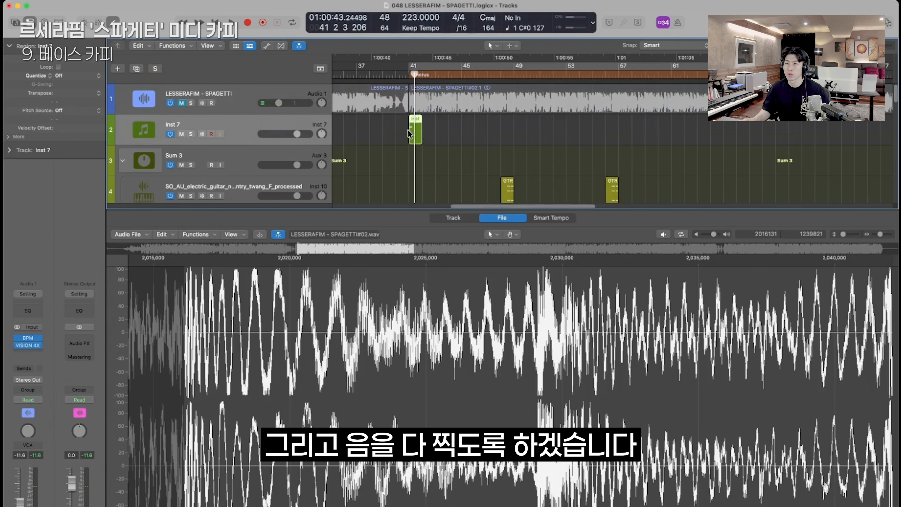
Open the Inst 7 region at bar 41 in the Piano Roll, ready for bass note entry.
{"action": "key", "text": "e"}
{"action": "key", "text": "e"}
{"action": "left_click", "coordinate": [510, 317], "text": "super"}
{"action": "left_click_drag", "start_coordinate": [511, 317], "coordinate": [511, 373]}
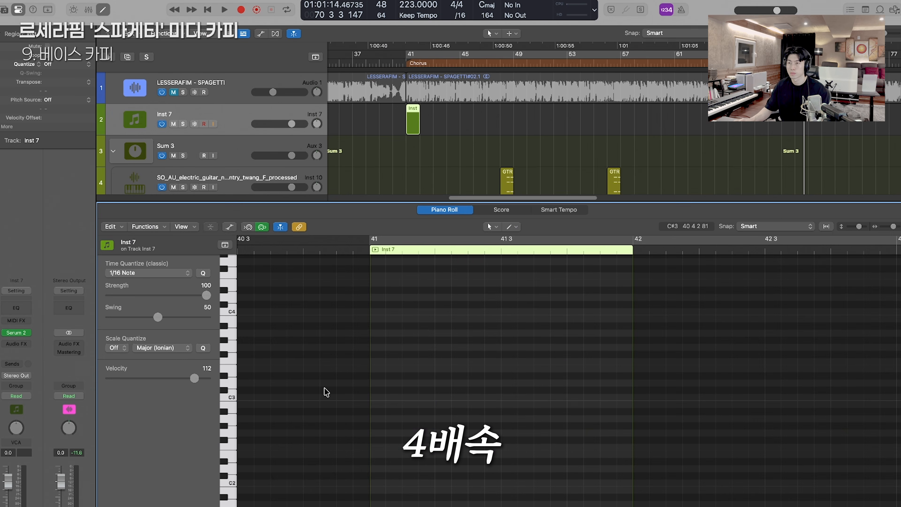
Enter the bar 41 bass notes B1, D#2, C#2, A#1 and B2 in the Inst 7 region, soloing the reference track for comparison.
{"action": "left_click", "coordinate": [398, 404], "text": "super"}
{"action": "left_click_drag", "start_coordinate": [398, 405], "coordinate": [382, 484]}
{"action": "left_click", "coordinate": [464, 91]}
{"action": "key", "text": "s"}
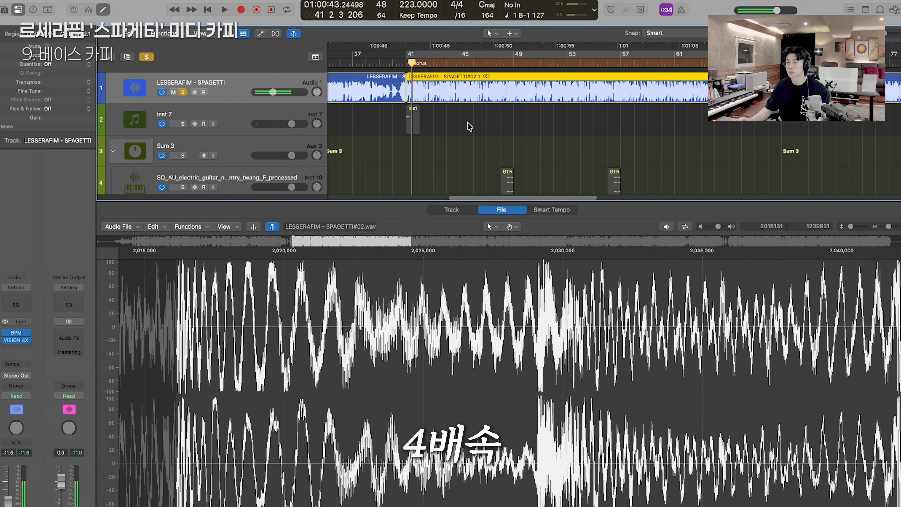
{"action": "key", "text": "s"}
{"action": "left_click", "coordinate": [470, 126]}
{"action": "left_click", "coordinate": [511, 313], "text": "super"}
{"action": "mouse_move", "coordinate": [511, 313]}
{"action": "left_mouse_down"}
{"action": "mouse_move", "coordinate": [511, 371]}
{"action": "mouse_move", "coordinate": [534, 369]}
{"action": "left_mouse_up"}
{"action": "left_click", "coordinate": [544, 384], "text": "super"}
{"action": "key", "text": "space"}
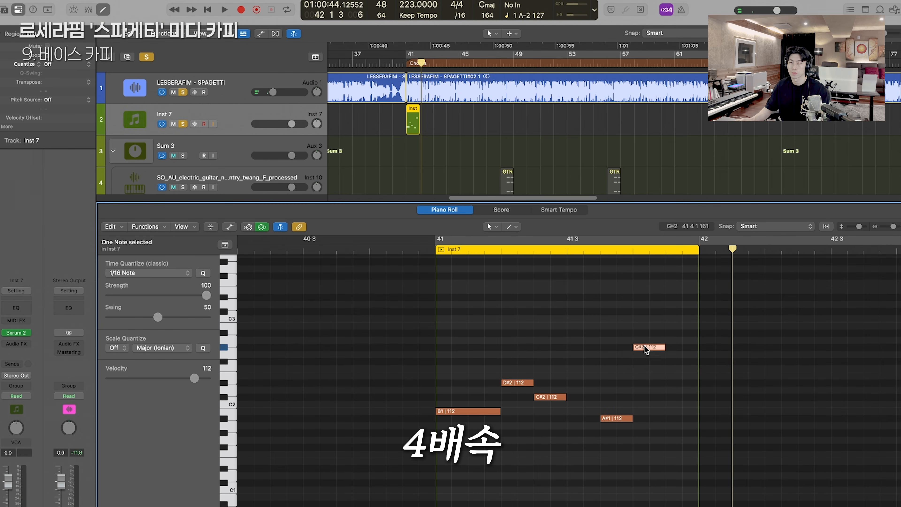
{"action": "left_click_drag", "start_coordinate": [646, 350], "coordinate": [646, 328]}
Enter the bar 42 bass notes A1, A#1, A2 and E2 in the Inst 7 region, checking them against the soloed reference.
{"action": "left_click", "coordinate": [539, 437], "text": "super"}
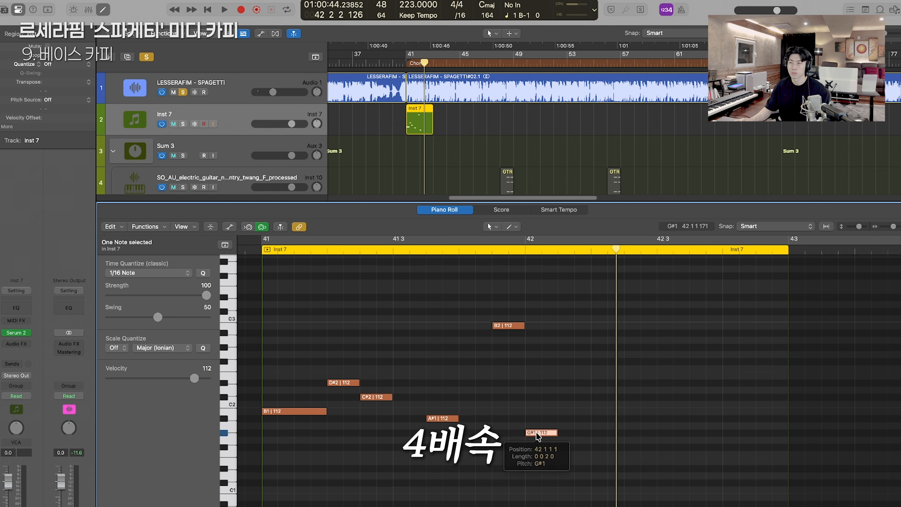
{"action": "left_click_drag", "start_coordinate": [539, 437], "coordinate": [539, 428]}
{"action": "left_click", "coordinate": [561, 419], "text": "super"}
{"action": "left_click_drag", "start_coordinate": [605, 326], "coordinate": [605, 342]}
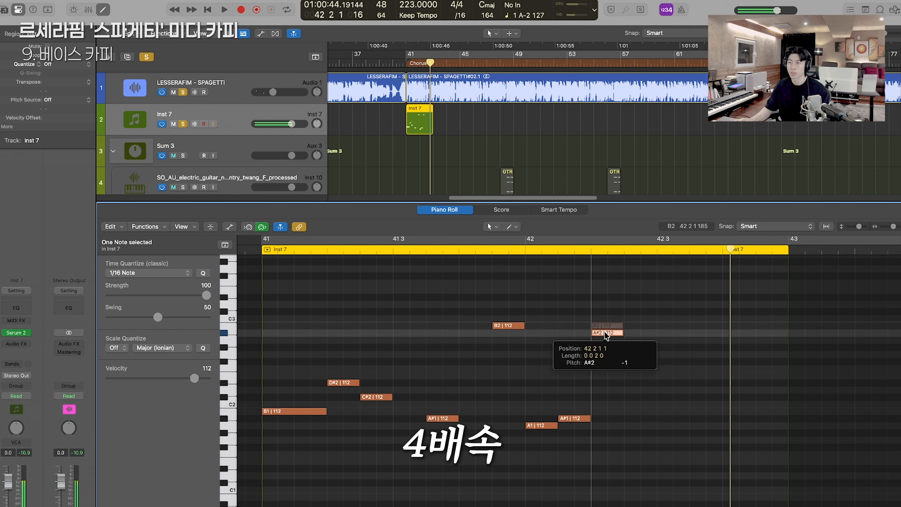
{"action": "key", "text": "s"}
{"action": "key", "text": "space"}
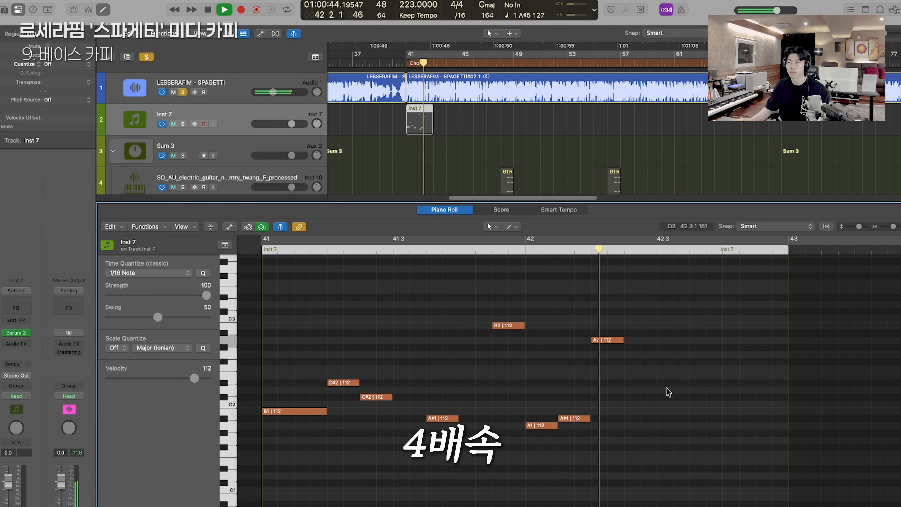
{"action": "left_click", "coordinate": [664, 376], "text": "super"}
{"action": "left_click_drag", "start_coordinate": [664, 375], "coordinate": [718, 376]}
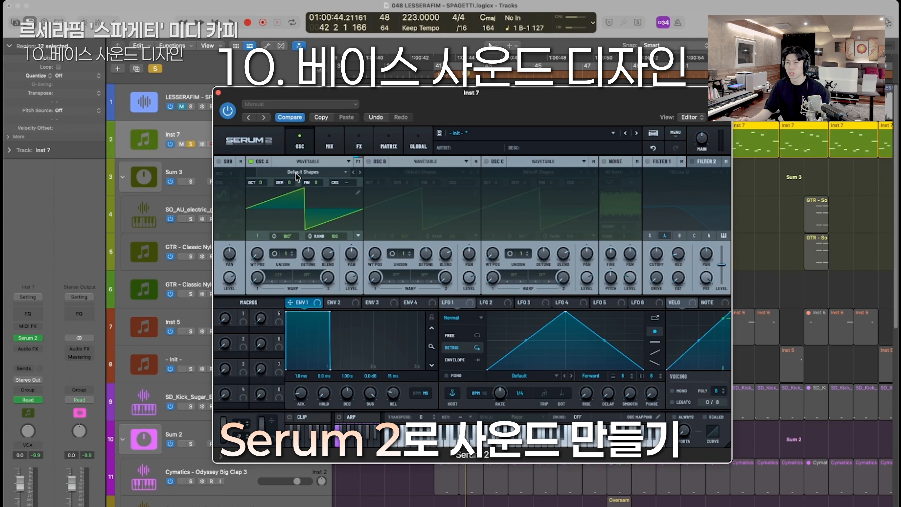
Shape Envelope 1 of the bass's Serum 2 with a 582 ms decay, a low sustain and a 22 ms release, auditioning it.
{"action": "left_click_drag", "start_coordinate": [370, 392], "coordinate": [372, 398]}
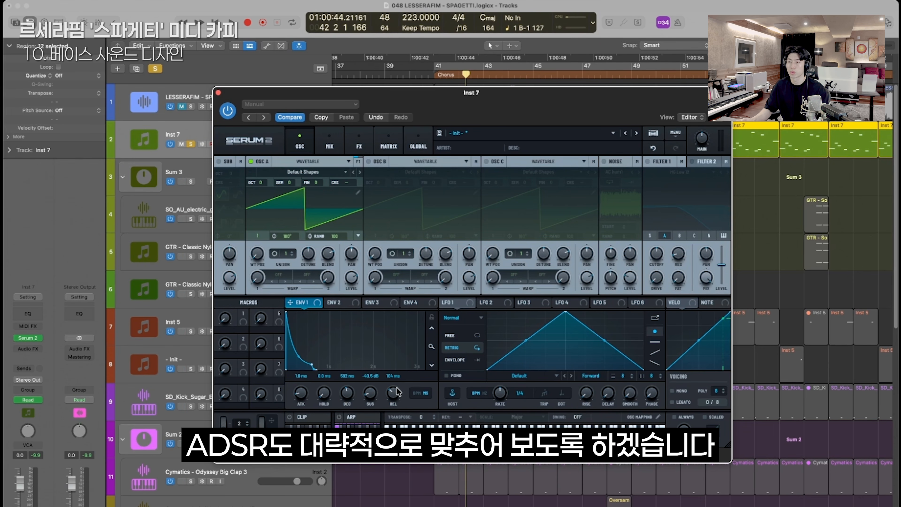
{"action": "scroll", "coordinate": [395, 396], "scroll_direction": "down", "scroll_amount": 3}
{"action": "key", "text": "space"}
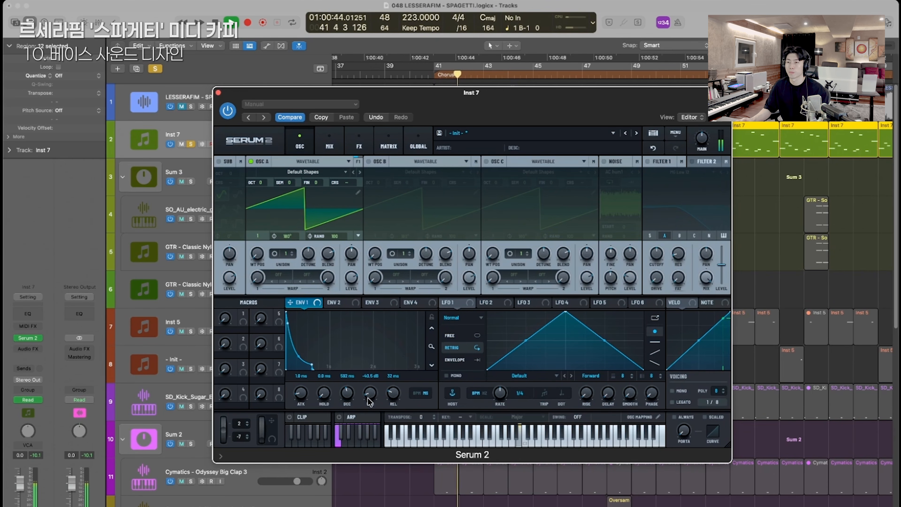
{"action": "key", "text": "space"}
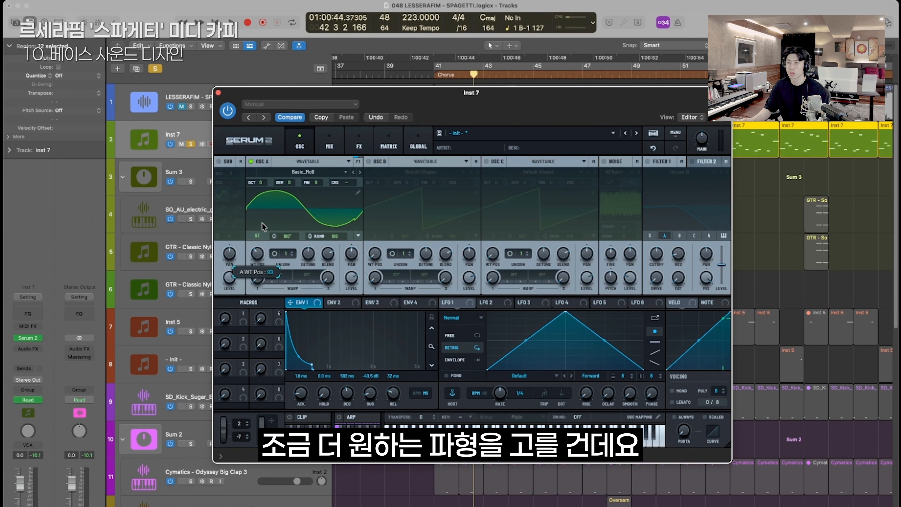
Lower oscillator A's wavetable position to about 48 for fewer harmonics, and turn on Mono and Legato voicing.
{"action": "left_click_drag", "start_coordinate": [262, 227], "coordinate": [262, 240]}
{"action": "key", "text": "space"}
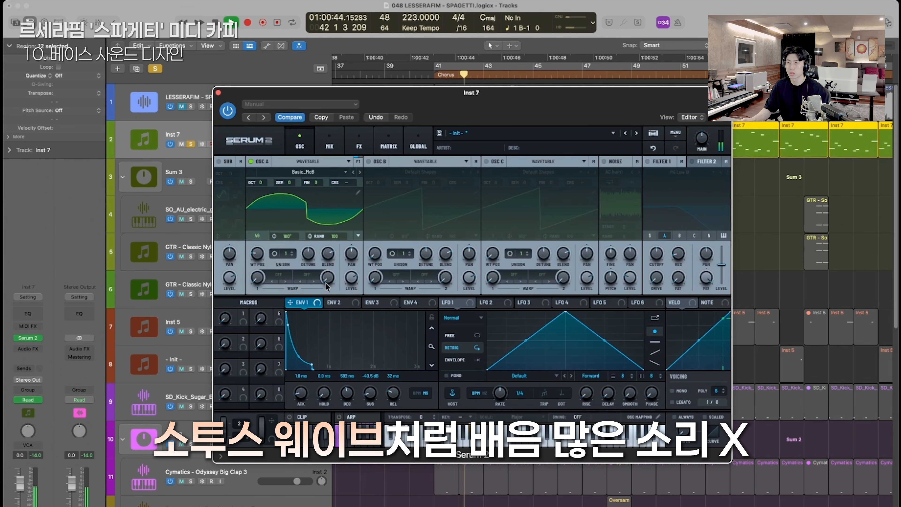
{"action": "key", "text": "s"}
{"action": "key", "text": "space"}
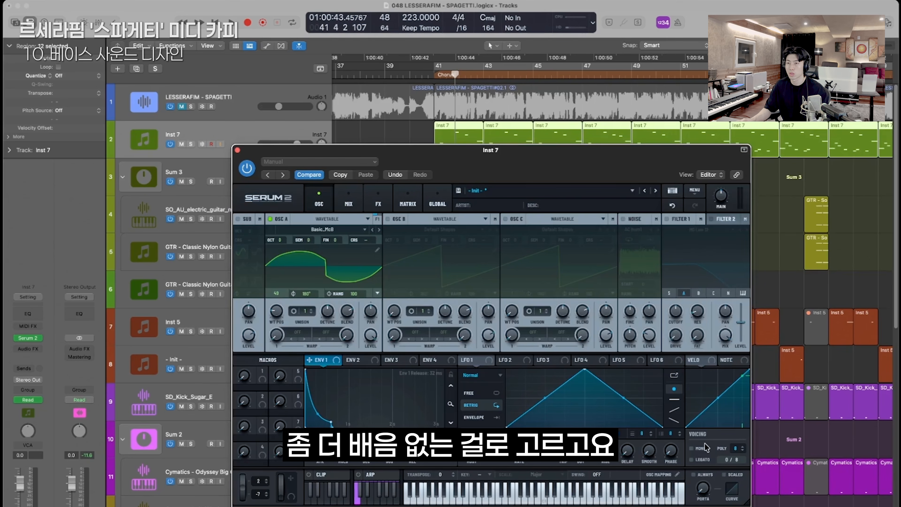
{"action": "left_click", "coordinate": [704, 477]}
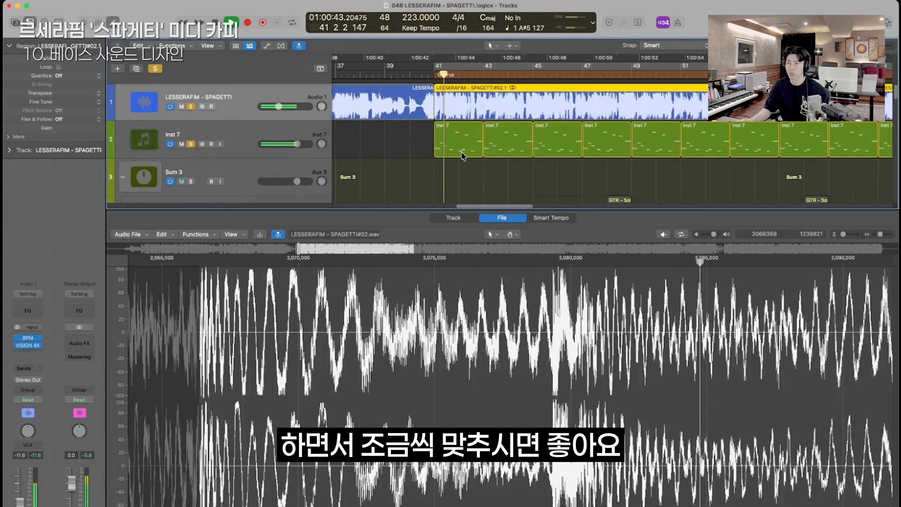
Move the two A2 notes in bar 44 of the bass region down an octave to A1.
{"action": "left_click", "coordinate": [463, 156]}
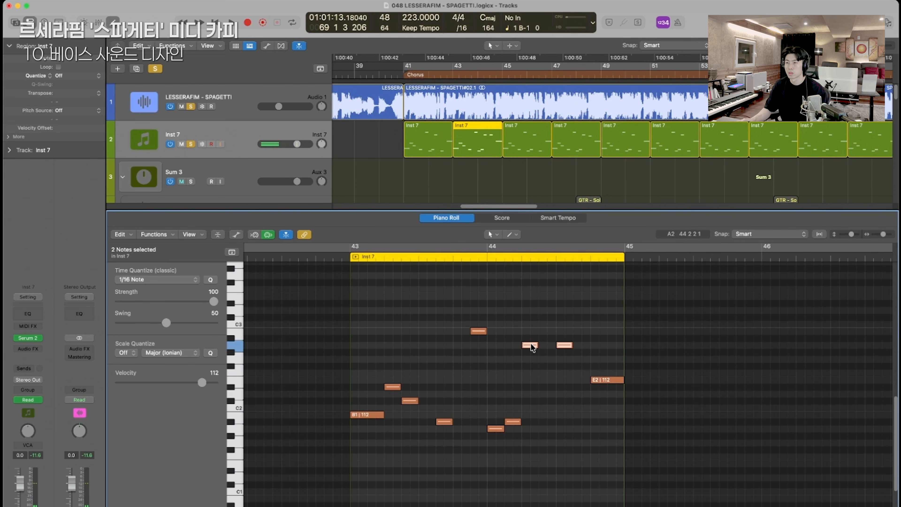
{"action": "left_click_drag", "start_coordinate": [531, 344], "coordinate": [533, 430]}
{"action": "left_click_drag", "start_coordinate": [532, 431], "coordinate": [532, 433]}
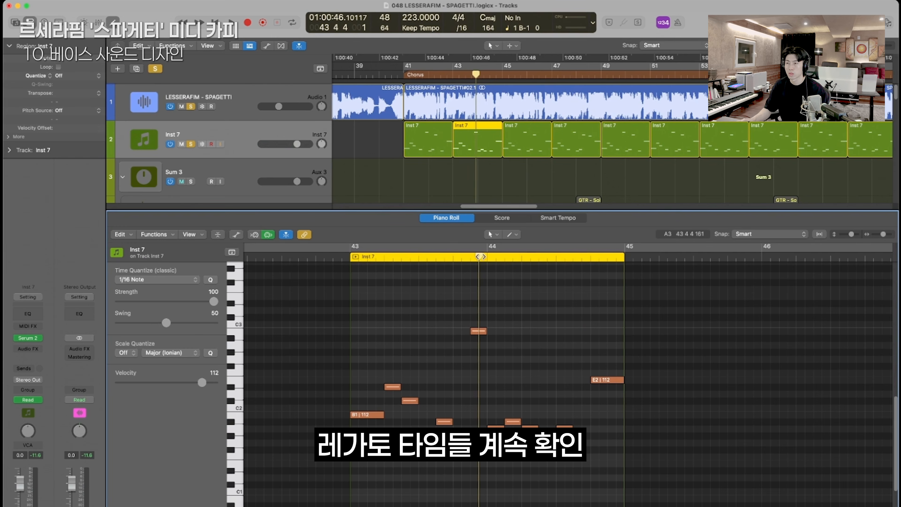
{"action": "key", "text": "p"}
{"action": "scroll", "coordinate": [526, 166], "scroll_direction": "down", "scroll_amount": 3}
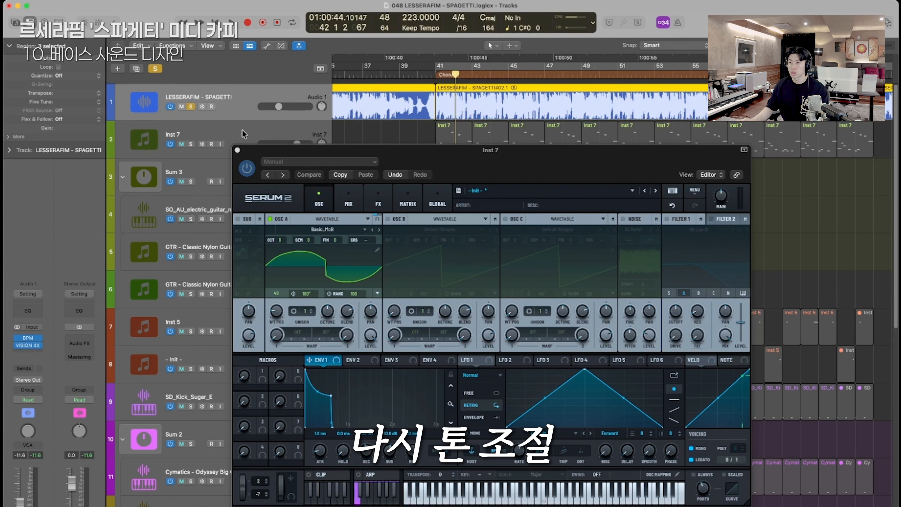
Solo the Inst 7 bass track and add a Bode effect to the main FX chain of its Serum 2.
{"action": "left_click", "coordinate": [242, 134]}
{"action": "left_click", "coordinate": [379, 203]}
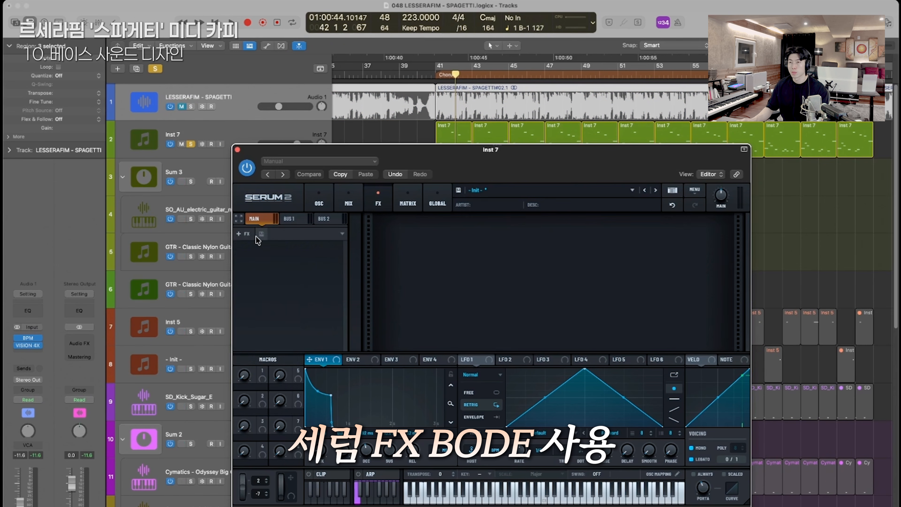
{"action": "left_click", "coordinate": [243, 234]}
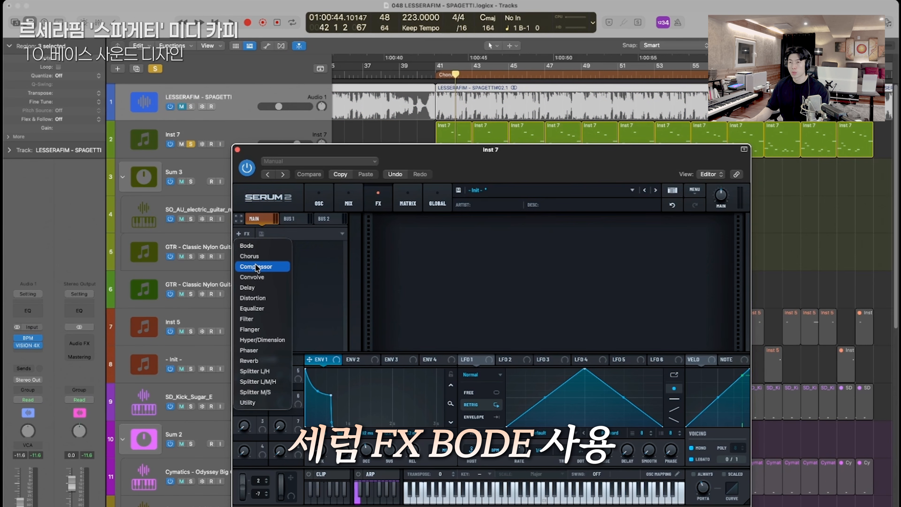
{"action": "left_click", "coordinate": [262, 246]}
Adjust the Bode effect's blur, feedback and range during playback, with feedback at about 29 %.
{"action": "key", "text": "space"}
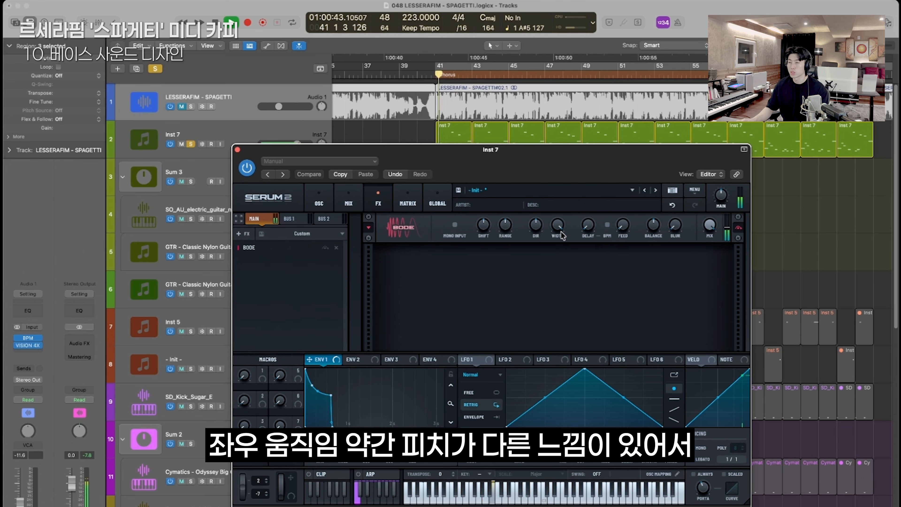
{"action": "left_click_drag", "start_coordinate": [675, 227], "coordinate": [676, 206]}
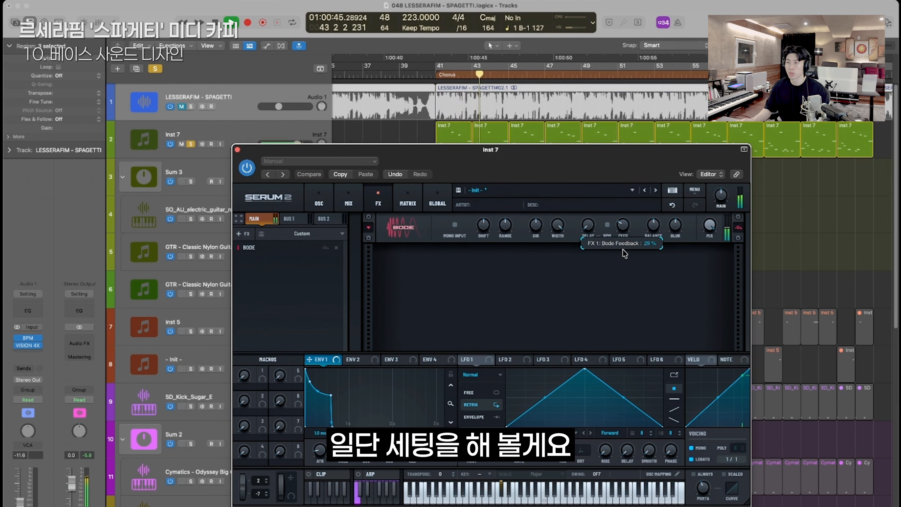
{"action": "key", "text": "space"}
{"action": "key", "text": "space"}
{"action": "left_click_drag", "start_coordinate": [506, 225], "coordinate": [509, 213]}
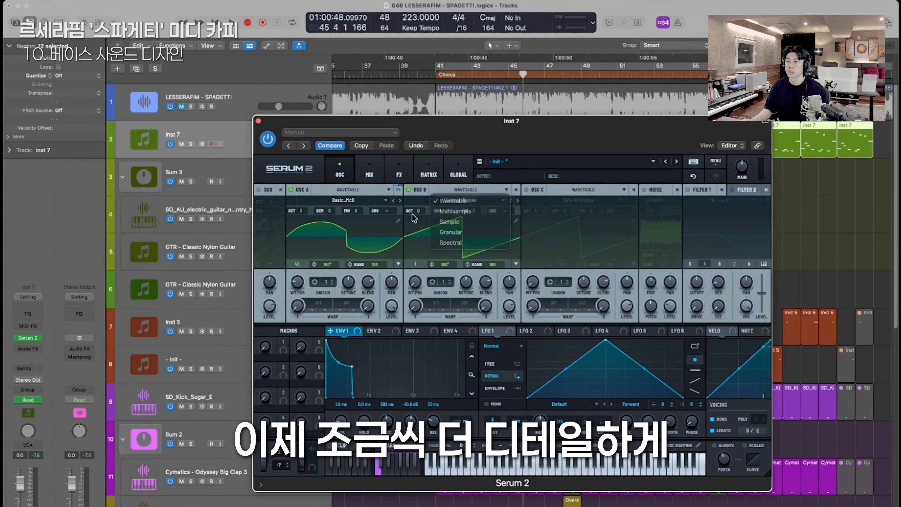
Set oscillator B's Default Shapes wavetable to position 2 for a sine wave, and apply FM (B) warp to oscillator A.
{"action": "left_click", "coordinate": [456, 200]}
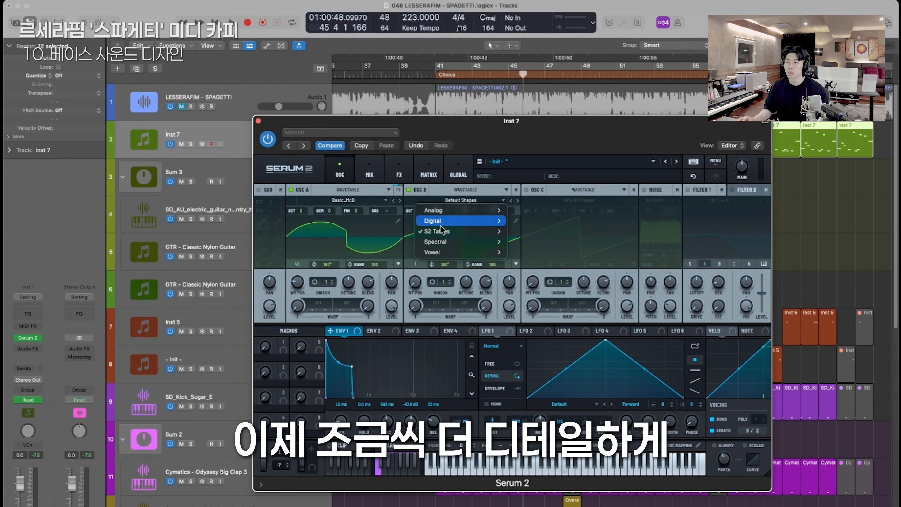
{"action": "left_click", "coordinate": [429, 302]}
{"action": "left_click_drag", "start_coordinate": [415, 282], "coordinate": [419, 266]}
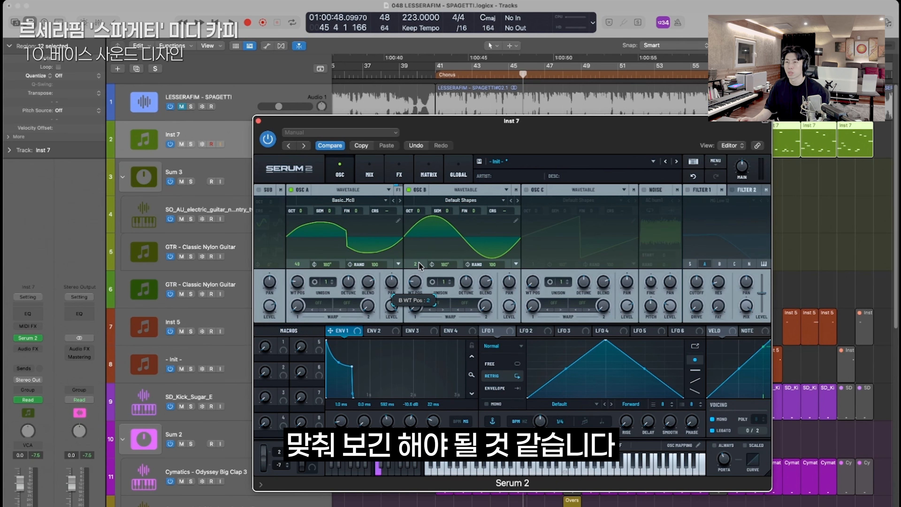
{"action": "left_click", "coordinate": [319, 303]}
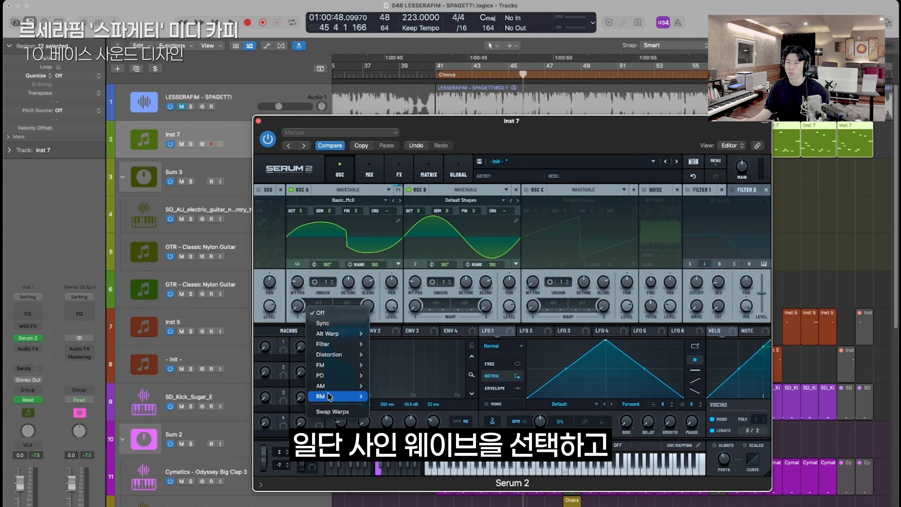
{"action": "mouse_move", "coordinate": [340, 364]}
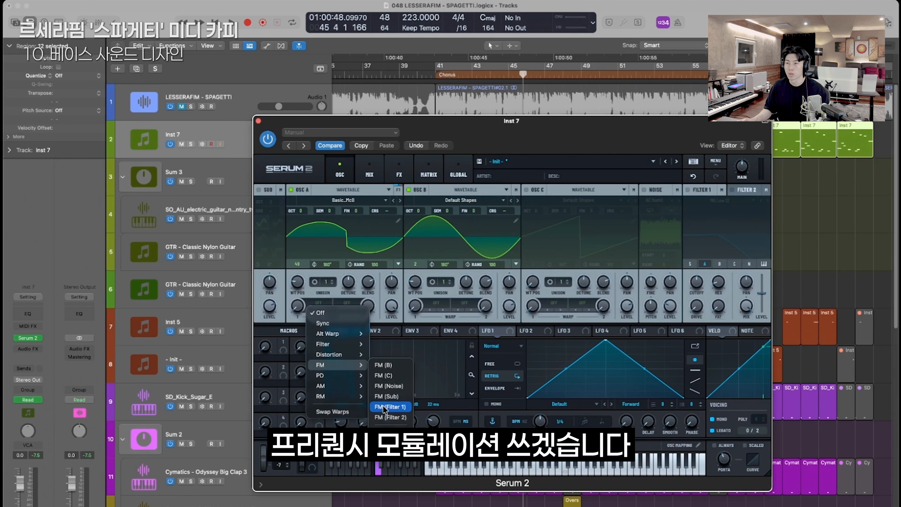
{"action": "left_click", "coordinate": [388, 369]}
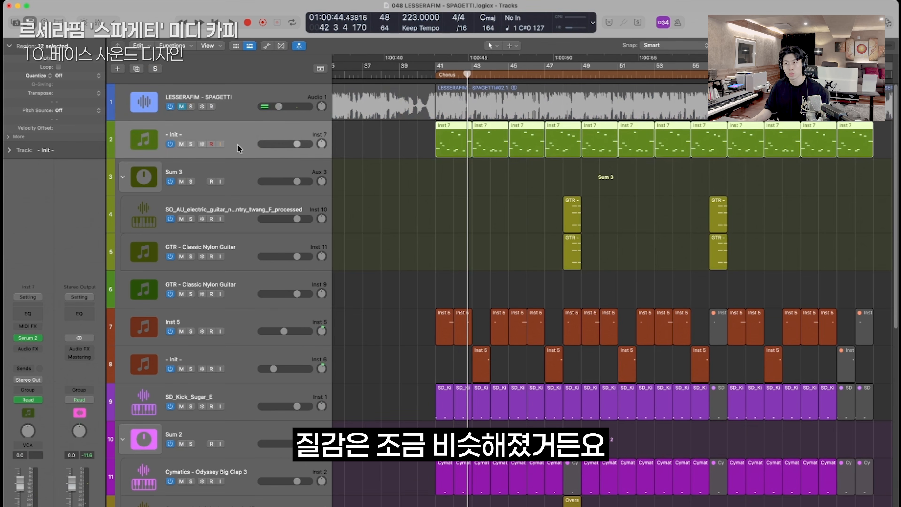
Solo the bass and enable Serum 2's Filter 1 as MG Low 12, adjusting its cutoff and resonance during playback.
{"action": "key", "text": "s"}
{"action": "left_click", "coordinate": [27, 338]}
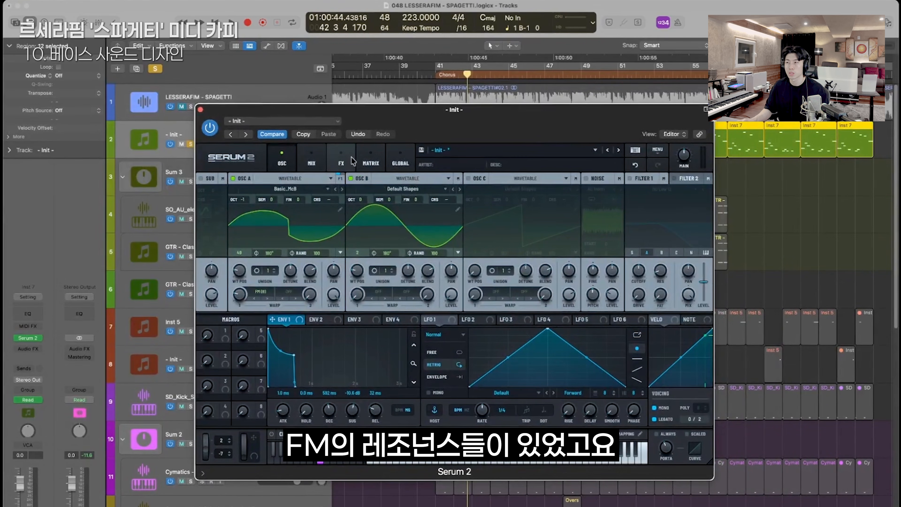
{"action": "left_click", "coordinate": [662, 189]}
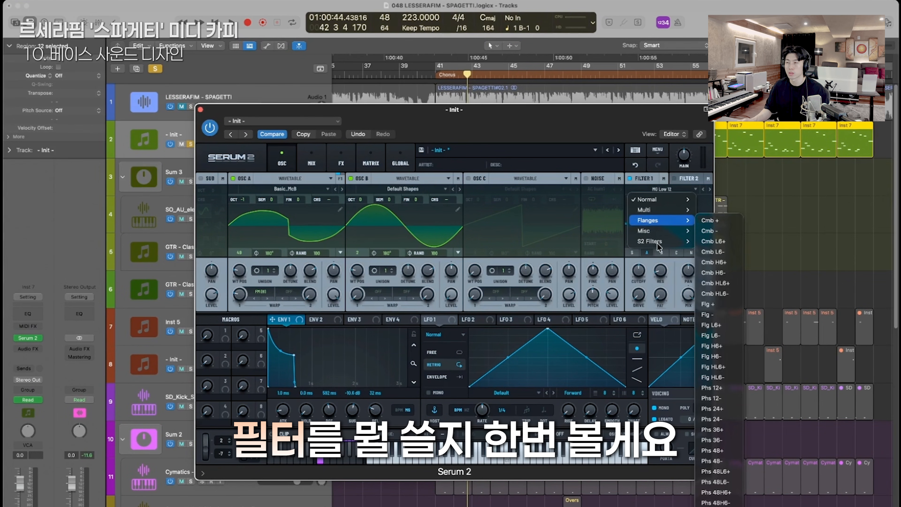
{"action": "mouse_move", "coordinate": [659, 200]}
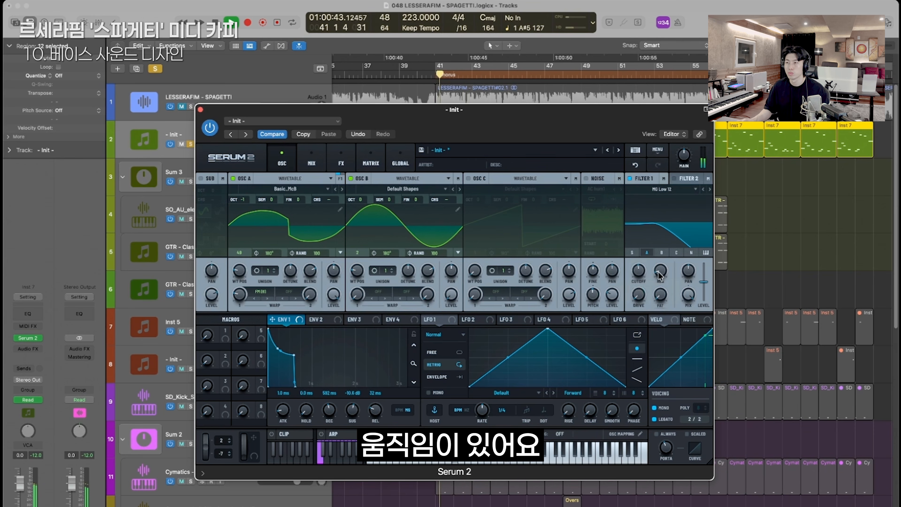
{"action": "left_click_drag", "start_coordinate": [661, 272], "coordinate": [643, 277]}
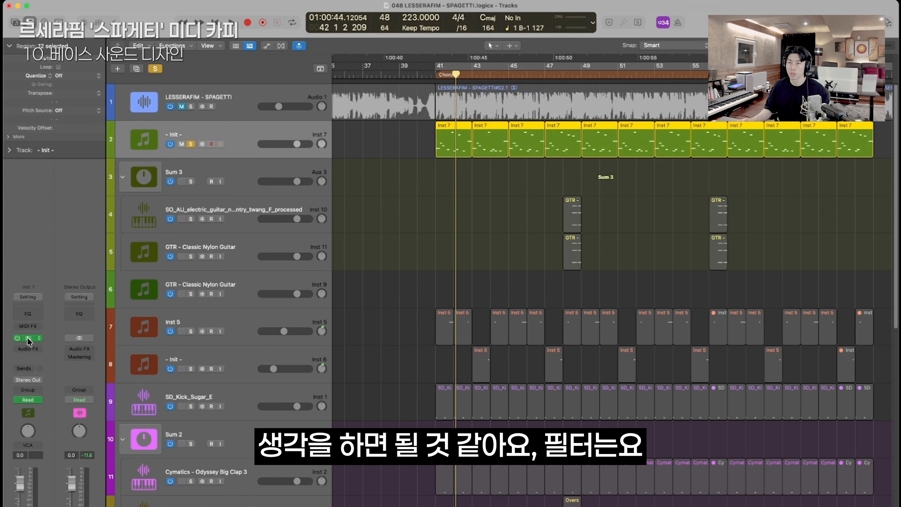
Assign Macro 1 in the bass's Serum 2 to Filter 1's cutoff and oscillator A's FM warp amount.
{"action": "left_click", "coordinate": [28, 339]}
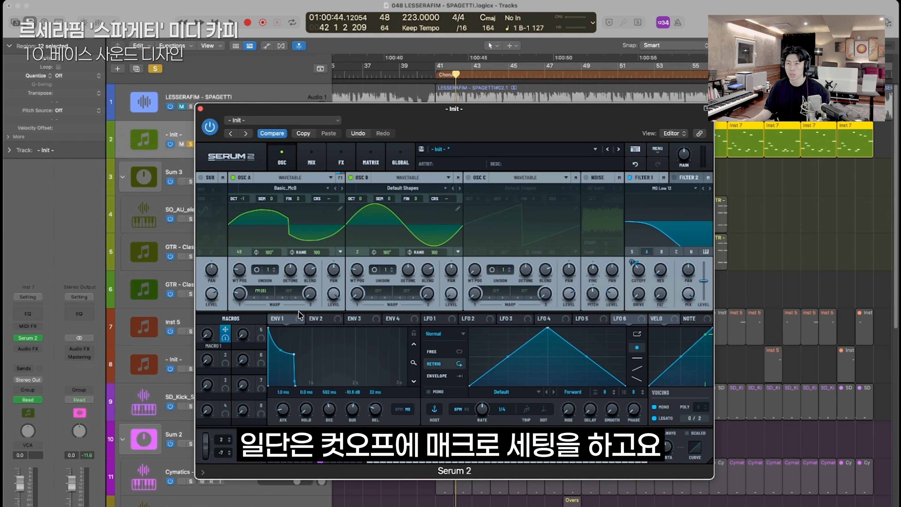
{"action": "left_click_drag", "start_coordinate": [242, 298], "coordinate": [241, 295]}
{"action": "left_click_drag", "start_coordinate": [233, 286], "coordinate": [231, 316]}
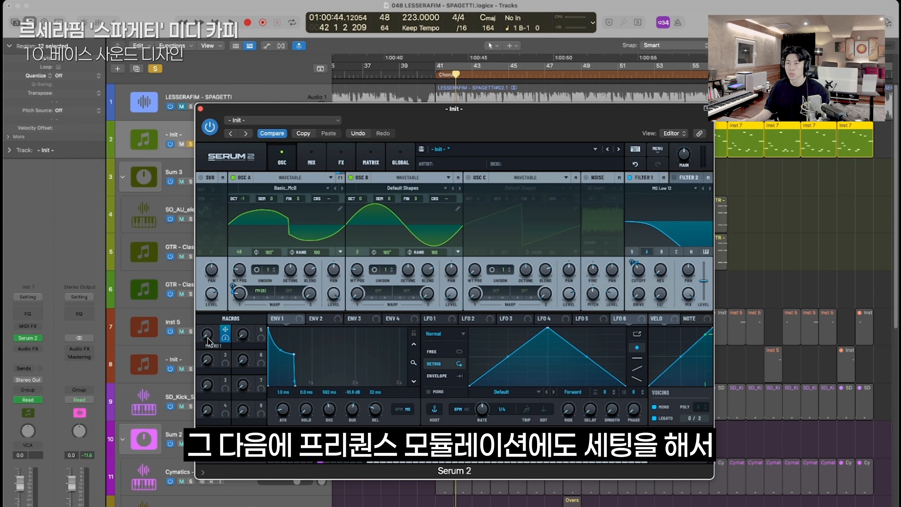
Show the bass track's Serum 2 Macro 1 automation and draw its movement over the first region from bar 41.
{"action": "key", "text": "a"}
{"action": "key", "text": "v"}
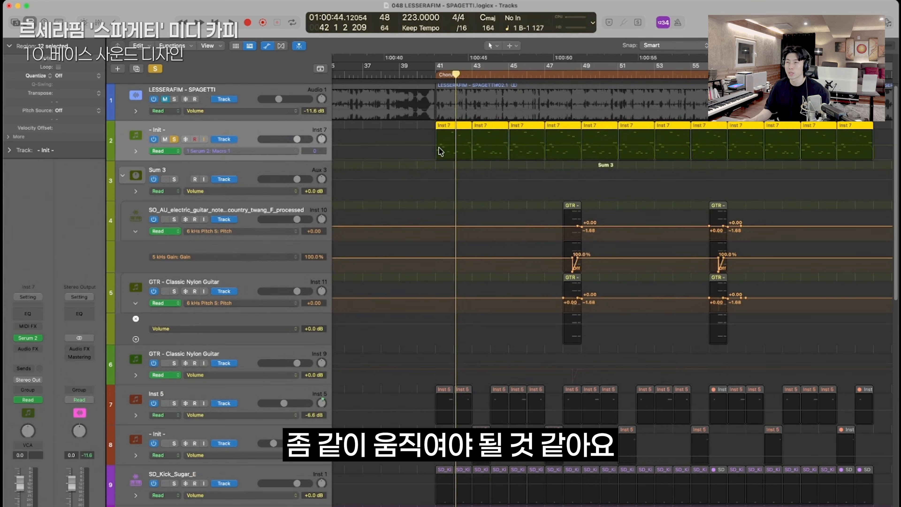
{"action": "scroll", "coordinate": [439, 152], "scroll_direction": "up", "scroll_amount": 8}
{"action": "left_click_drag", "start_coordinate": [439, 152], "coordinate": [492, 145]}
{"action": "left_click_drag", "start_coordinate": [467, 158], "coordinate": [467, 132]}
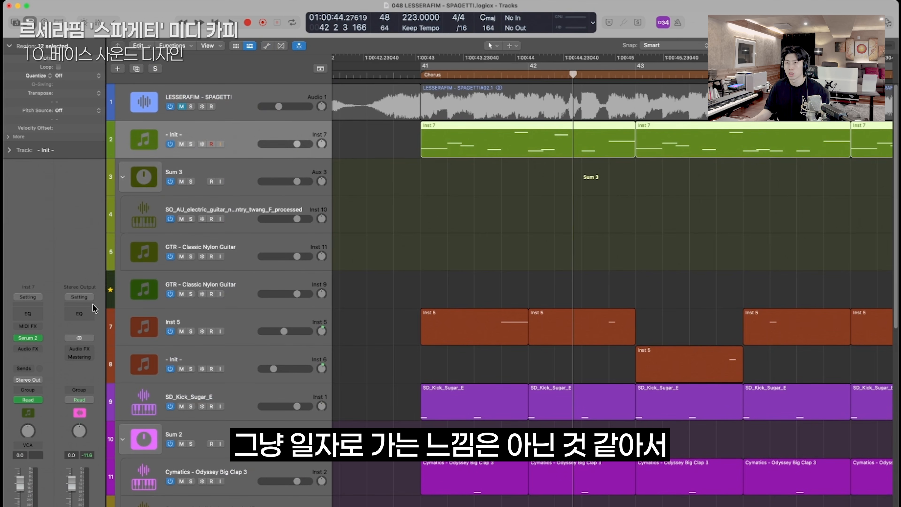
Open the bass track's Serum 2 and solo the reference track for comparison around bar 42.
{"action": "left_click", "coordinate": [30, 339]}
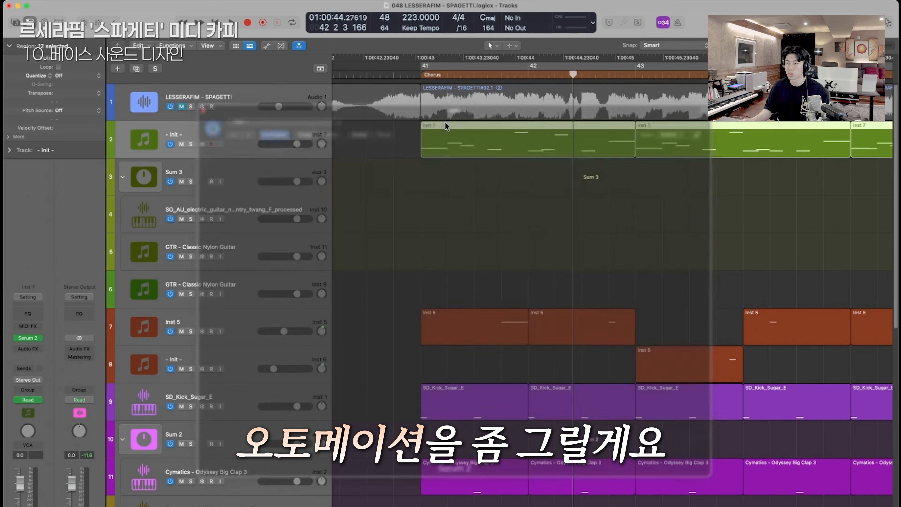
{"action": "left_click", "coordinate": [457, 97]}
{"action": "key", "text": "s"}
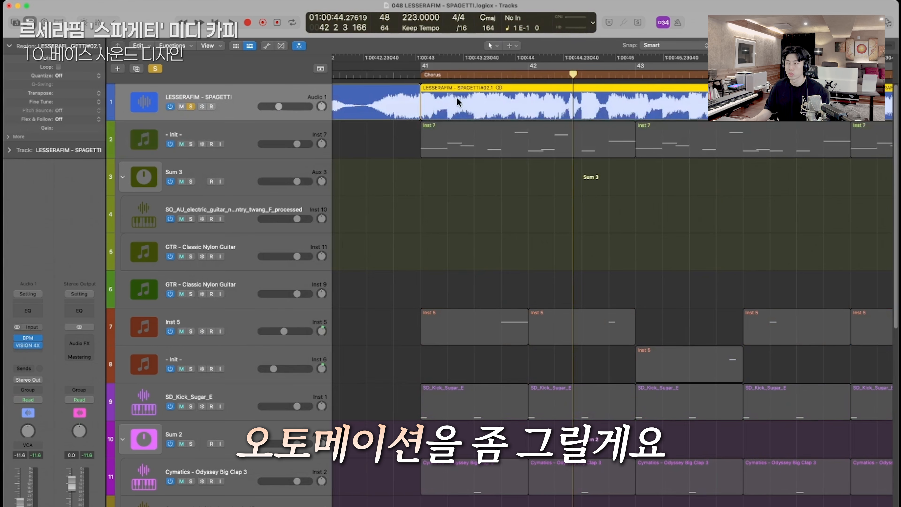
Turn off oscillator C in the bass's Serum 2 and enable the noise oscillator with the Attacks_Kick sample XF_KikAtk_07.
{"action": "key", "text": "shift+Return"}
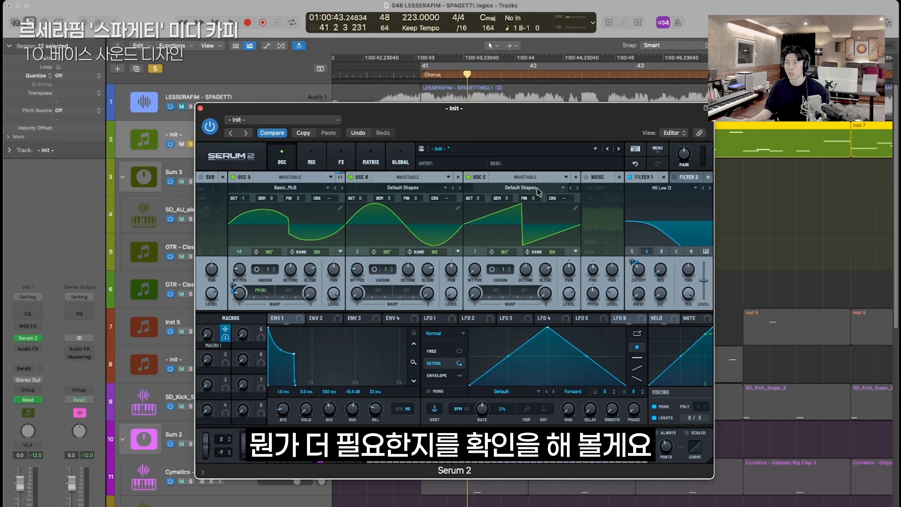
{"action": "left_click", "coordinate": [469, 177]}
{"action": "left_click", "coordinate": [437, 318]}
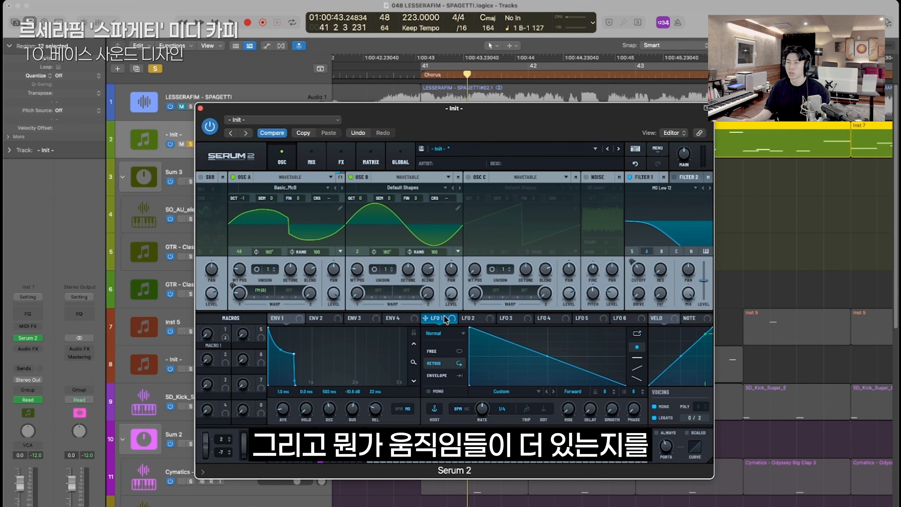
{"action": "left_click", "coordinate": [585, 177]}
{"action": "left_click", "coordinate": [599, 186]}
{"action": "mouse_move", "coordinate": [646, 222]}
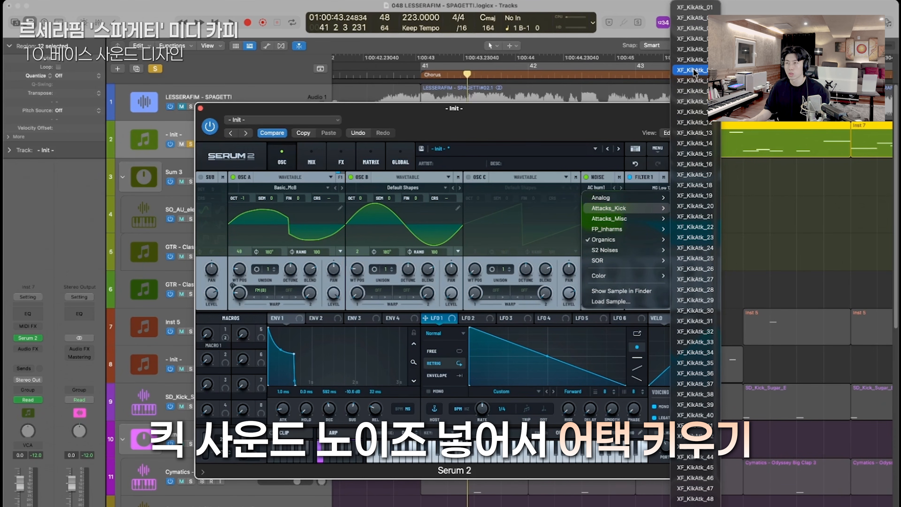
{"action": "left_click", "coordinate": [693, 70]}
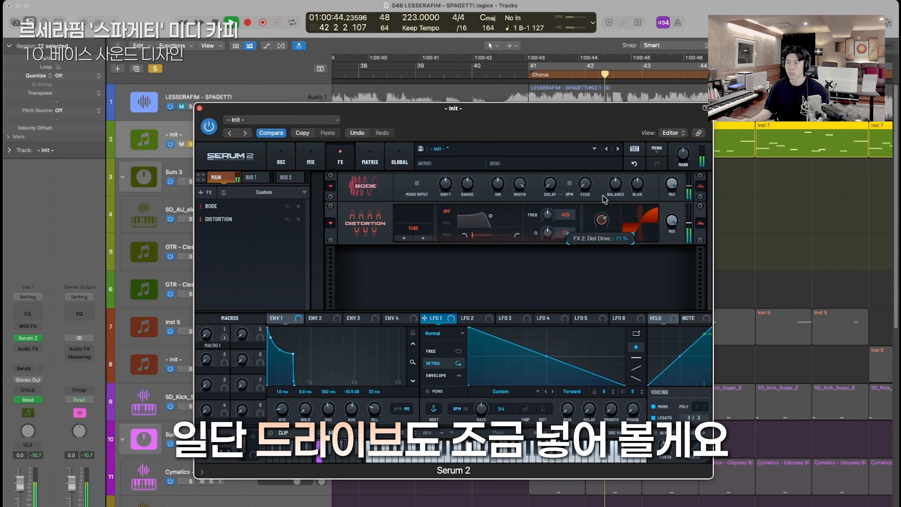
Add an Equalizer after the Distortion in the bass's Serum 2 effects chain.
{"action": "left_click", "coordinate": [219, 244]}
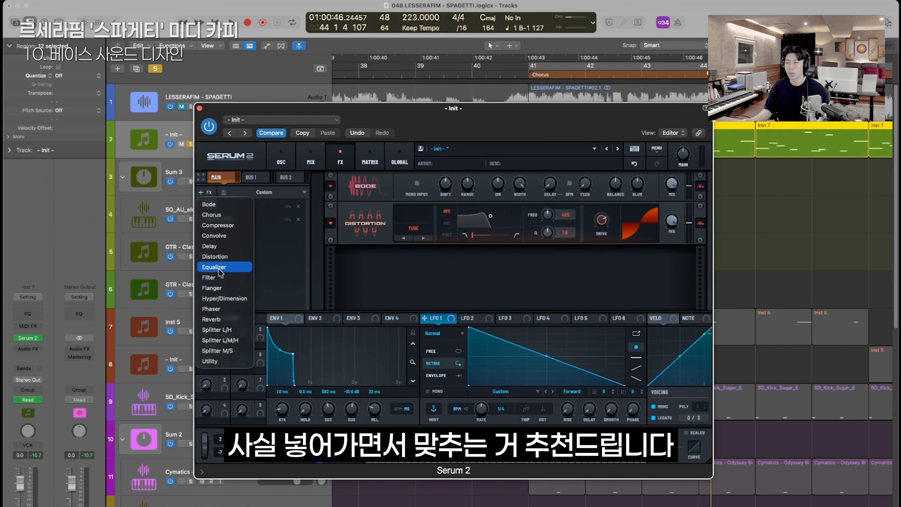
{"action": "left_click", "coordinate": [220, 268]}
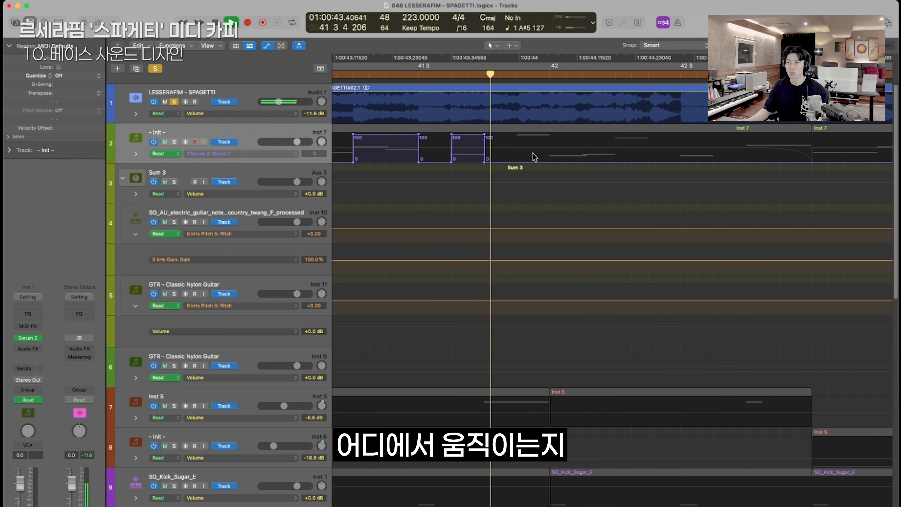
Draw further Macro 1 automation points on the bass track just after bar 42.
{"action": "key", "text": "space"}
{"action": "mouse_move", "coordinate": [550, 150]}
{"action": "left_mouse_down"}
{"action": "mouse_move", "coordinate": [648, 145]}
{"action": "mouse_move", "coordinate": [603, 167]}
{"action": "mouse_move", "coordinate": [563, 169]}
{"action": "left_mouse_up"}
{"action": "left_click", "coordinate": [635, 163]}
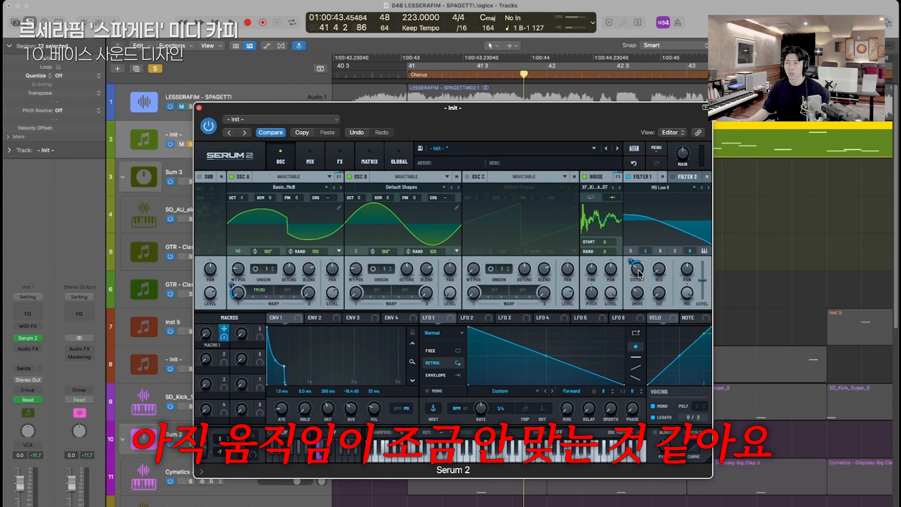
Modulate Filter 1's cutoff with Envelope 1, lower the envelope's sustain to about -16.7 dB, and check the mix and effects pages.
{"action": "right_click", "coordinate": [638, 274]}
{"action": "key", "text": "Escape"}
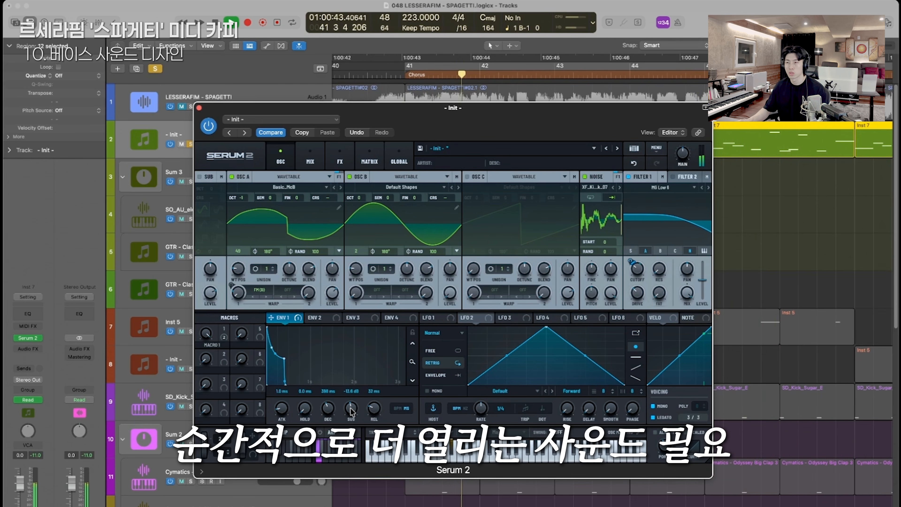
{"action": "left_click_drag", "start_coordinate": [351, 411], "coordinate": [352, 419]}
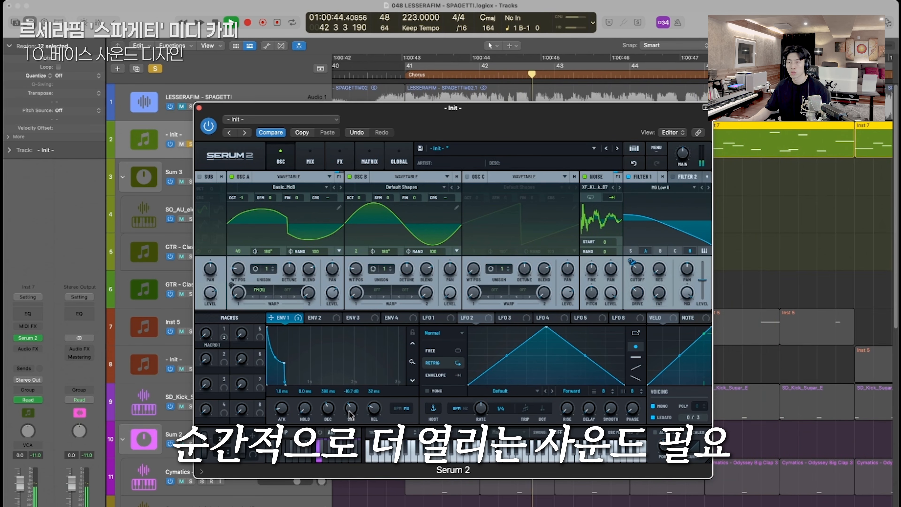
{"action": "left_click", "coordinate": [310, 158]}
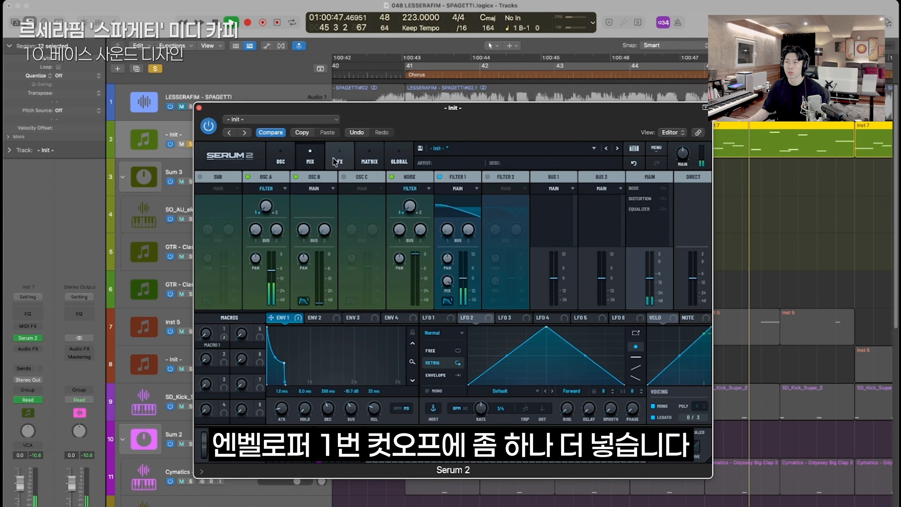
{"action": "left_click", "coordinate": [339, 158]}
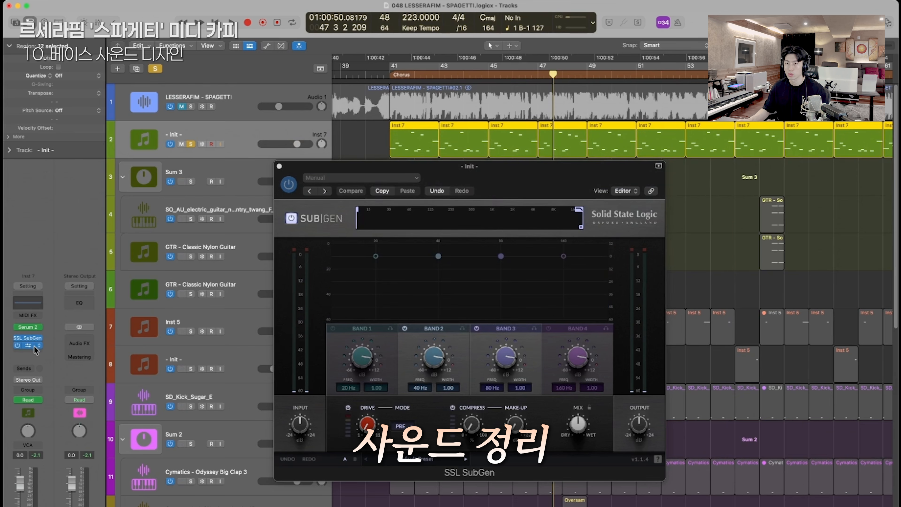
Insert a Channel EQ ahead of SSL SubGen on the bass track and adjust SubGen's Band 3 and Band 4 gains.
{"action": "left_click_drag", "start_coordinate": [32, 336], "coordinate": [32, 335]}
{"action": "left_click", "coordinate": [29, 343]}
{"action": "left_click", "coordinate": [28, 338]}
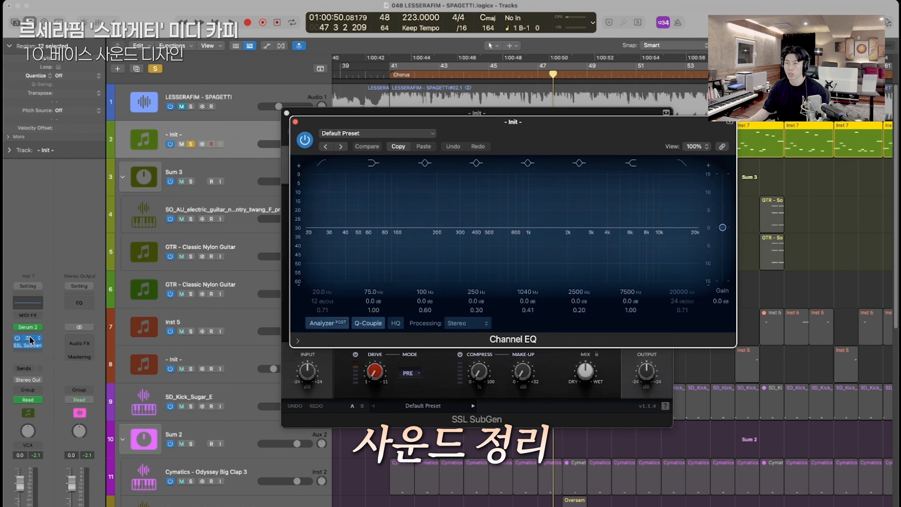
{"action": "left_click_drag", "start_coordinate": [585, 305], "coordinate": [587, 317]}
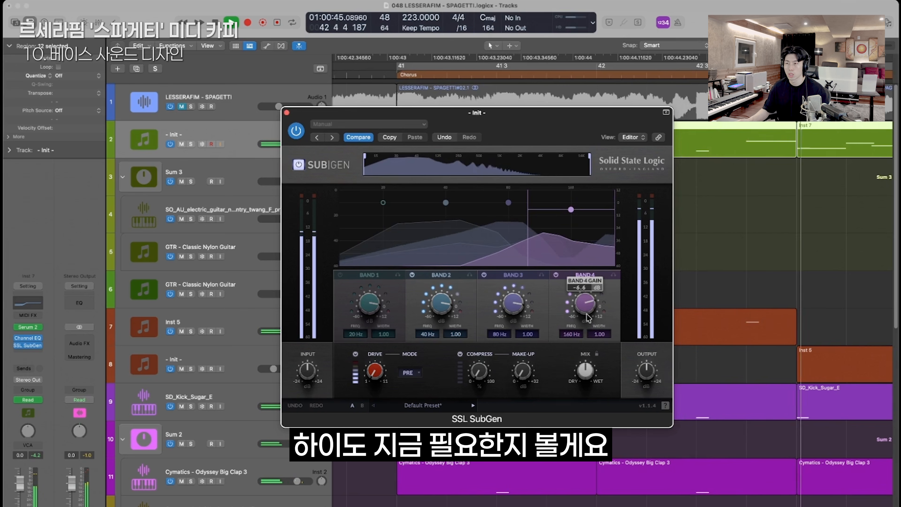
{"action": "left_click_drag", "start_coordinate": [513, 310], "coordinate": [515, 315]}
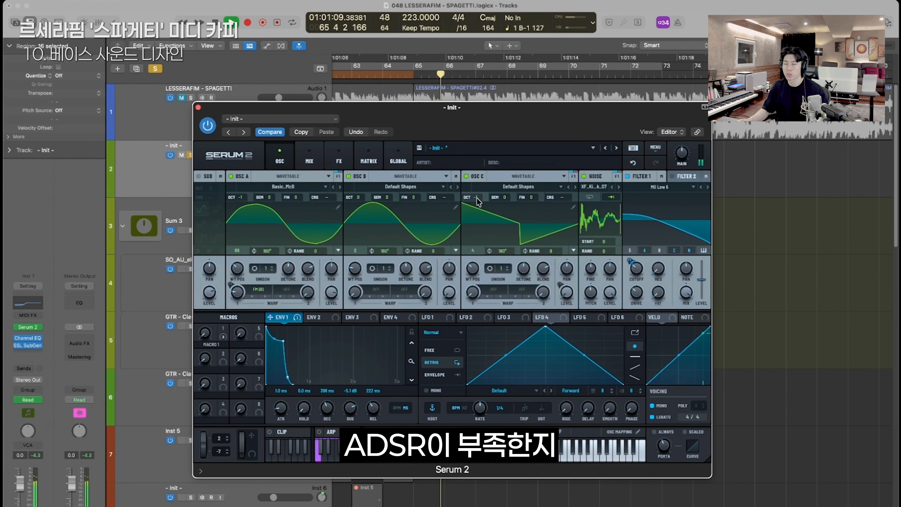
Adjust oscillator C's octave, and reshape Envelope 1 in the bass's Serum 2 with a -21.2 dB sustain and a shorter decay.
{"action": "left_click_drag", "start_coordinate": [476, 198], "coordinate": [476, 206]}
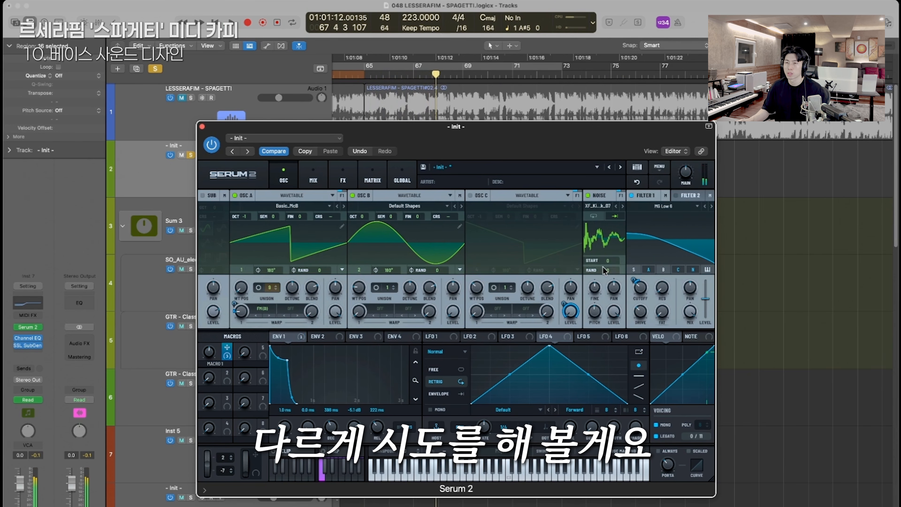
{"action": "key", "text": "space"}
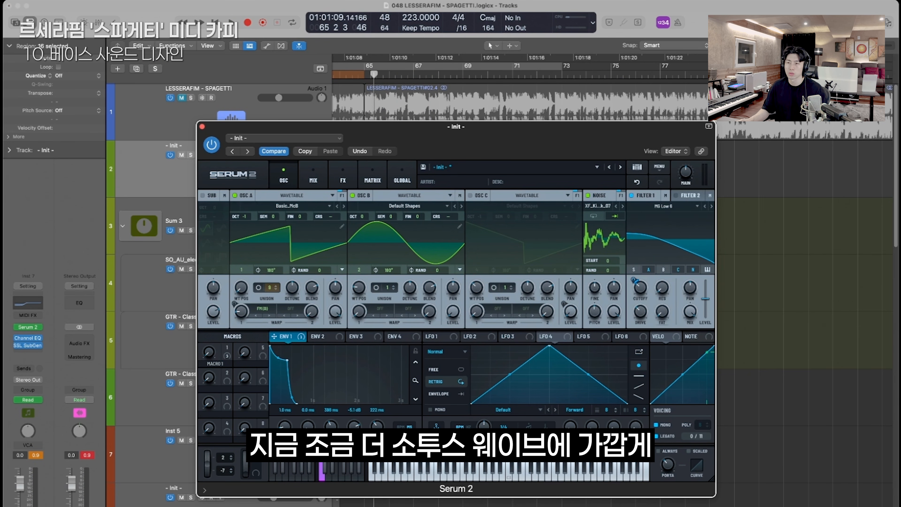
{"action": "left_click_drag", "start_coordinate": [353, 424], "coordinate": [353, 424]}
{"action": "key", "text": "space"}
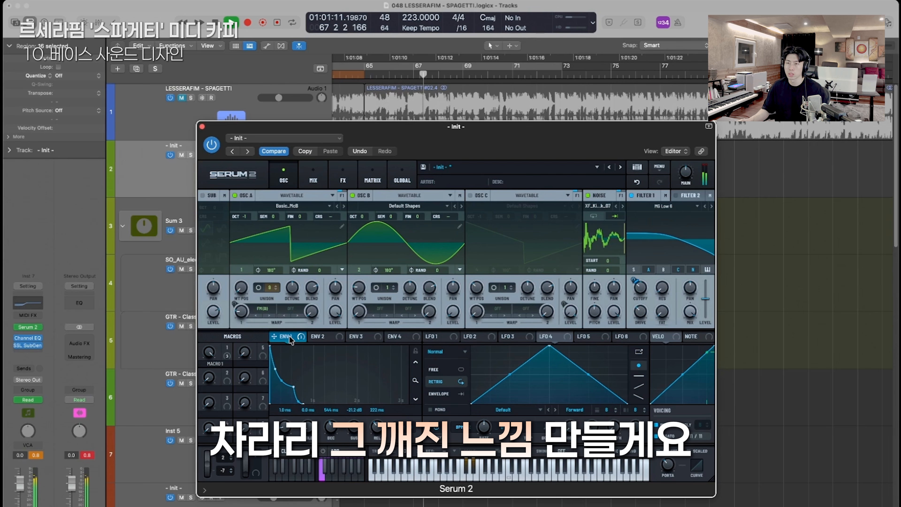
{"action": "left_click_drag", "start_coordinate": [335, 430], "coordinate": [332, 417]}
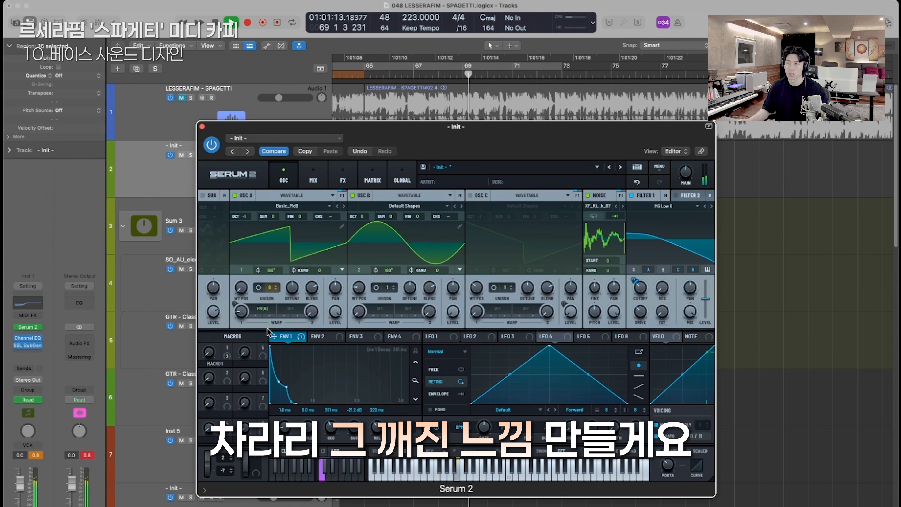
{"action": "left_click_drag", "start_coordinate": [293, 288], "coordinate": [266, 318]}
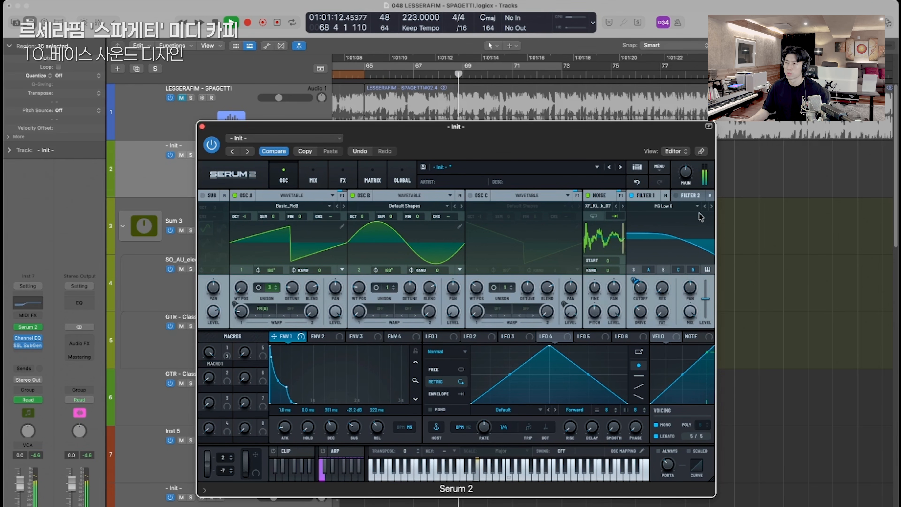
Check the bass's Serum 2 effects and compare the bass with the soloed reference track around bar 65.
{"action": "left_click_drag", "start_coordinate": [467, 131], "coordinate": [593, 230]}
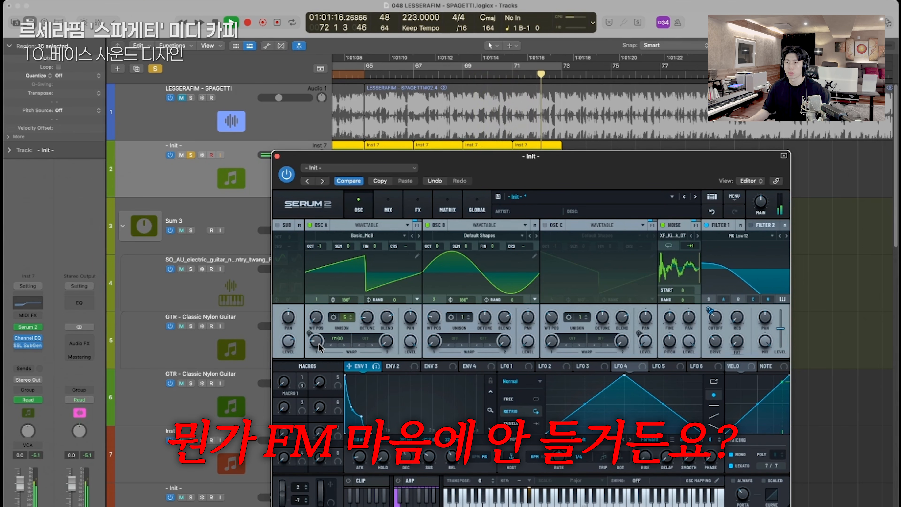
{"action": "left_click", "coordinate": [418, 210]}
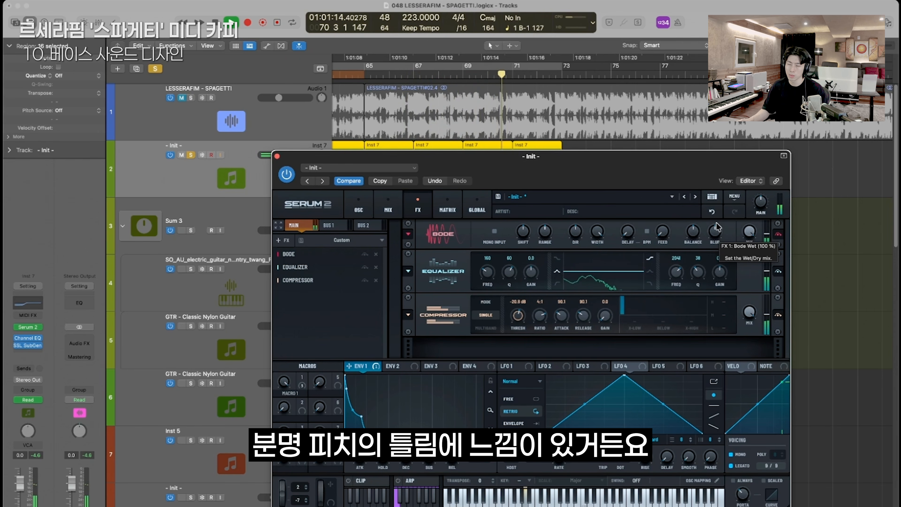
{"action": "key", "text": "space"}
{"action": "left_click", "coordinate": [238, 129]}
{"action": "key", "text": "s"}
{"action": "key", "text": "s"}
{"action": "key", "text": "s"}
{"action": "key", "text": "space"}
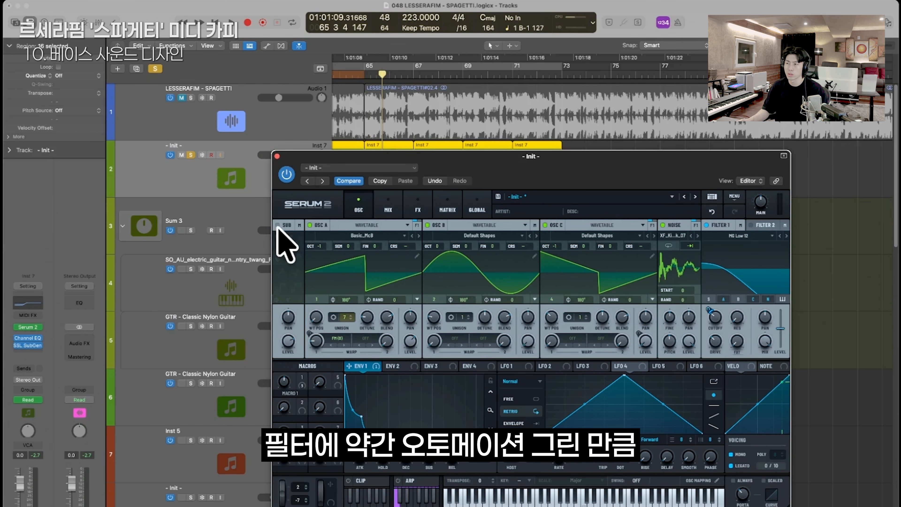
Switch Filter 1 in the bass's Serum 2 to MG Low 6 and play the bass from bar 65.
{"action": "key", "text": "space"}
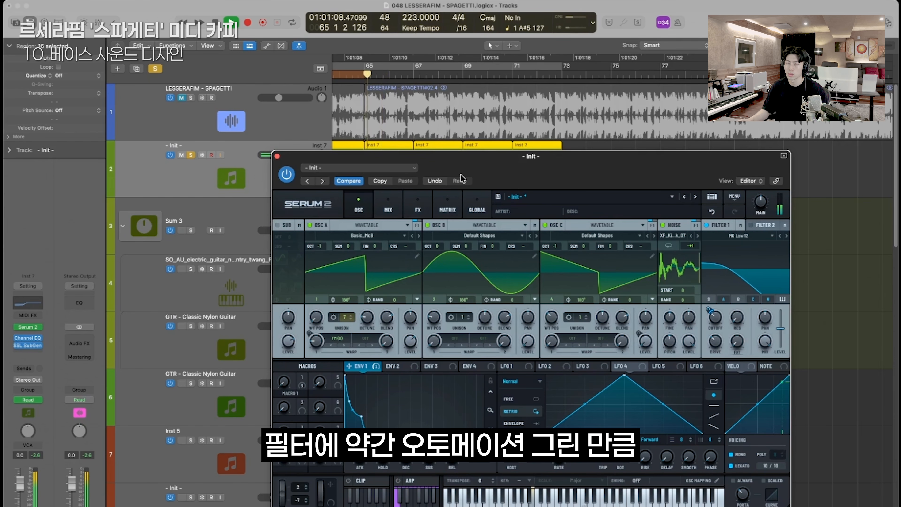
{"action": "key", "text": "space"}
{"action": "left_click", "coordinate": [238, 157]}
{"action": "left_click", "coordinate": [780, 236]}
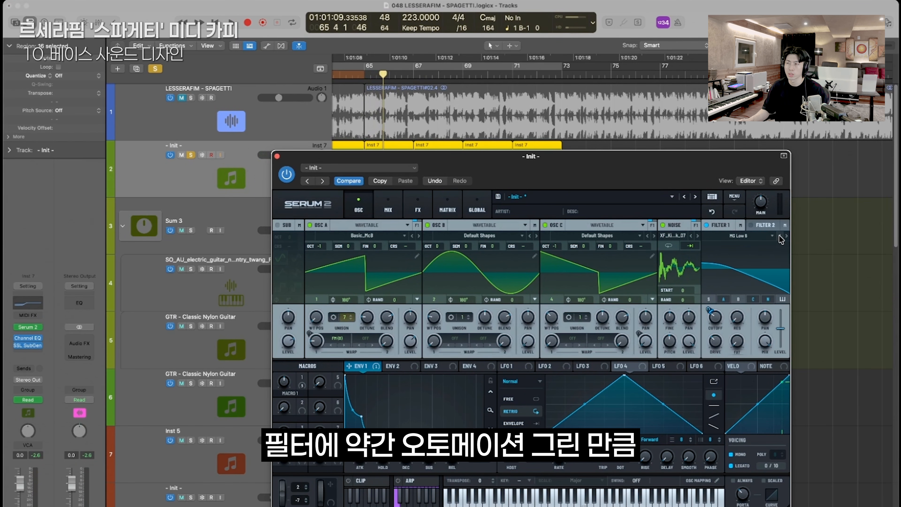
{"action": "key", "text": "space"}
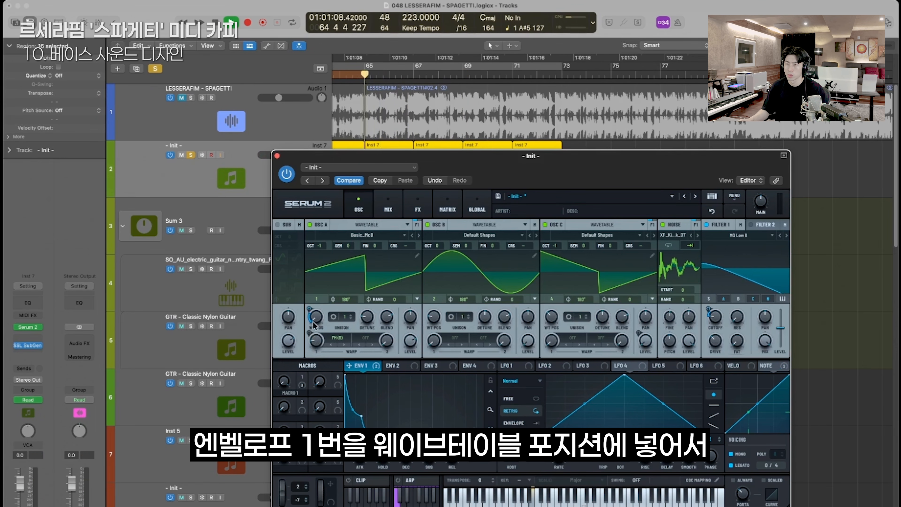
Set Envelope 1's modulation amount on oscillator A's wavetable position and check the oscillator levels during playback.
{"action": "left_click_drag", "start_coordinate": [312, 315], "coordinate": [311, 311]}
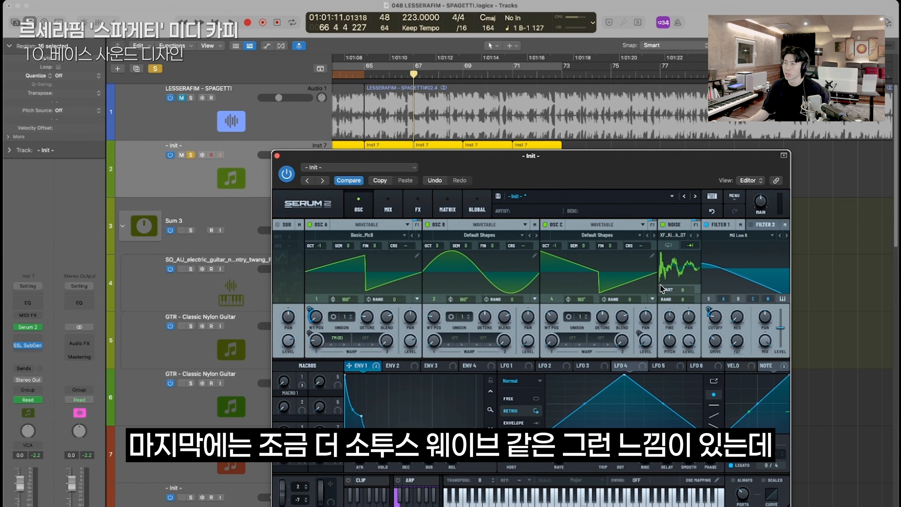
{"action": "key", "text": "space"}
{"action": "left_click", "coordinate": [400, 204]}
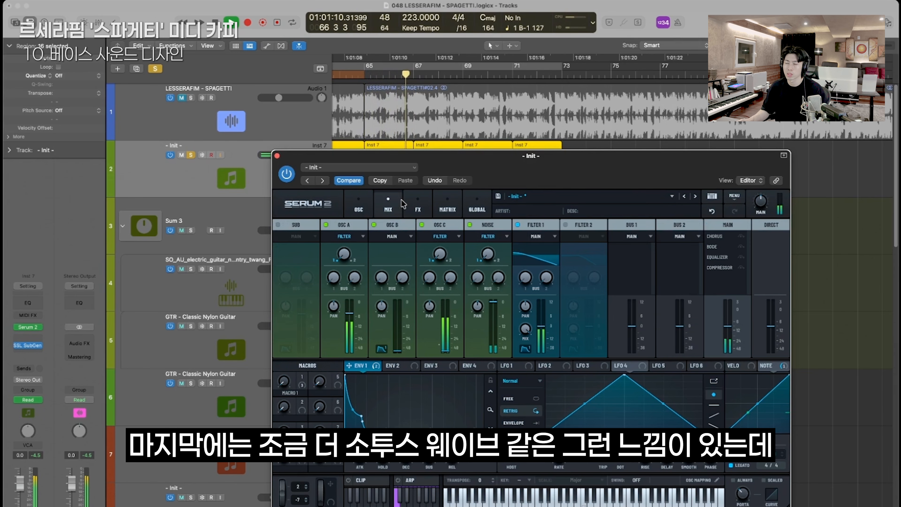
{"action": "left_click", "coordinate": [358, 204]}
Bypass SSL SubGen on the bass track and assign velocity as a modulator of Serum 2's Filter 1 cutoff.
{"action": "left_click", "coordinate": [27, 346]}
{"action": "left_click_drag", "start_coordinate": [729, 365], "coordinate": [710, 315]}
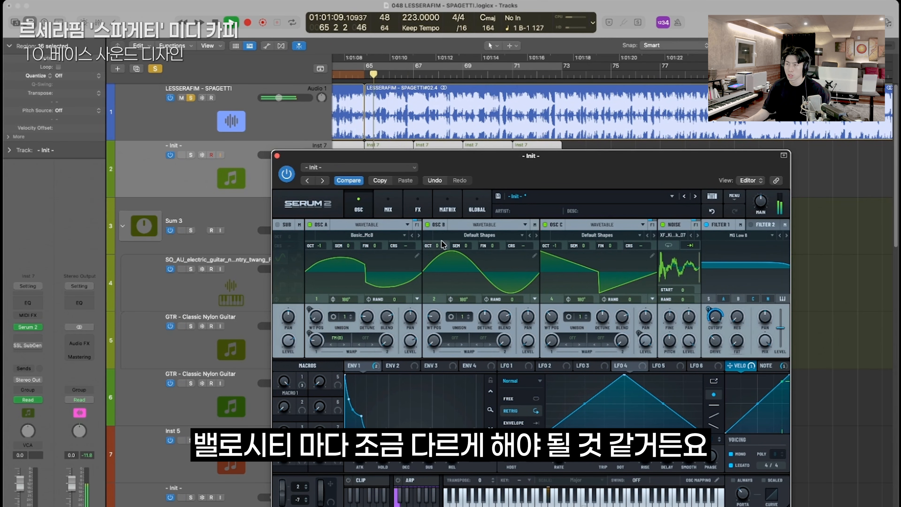
Set the opening B1 note's velocity to 69 in the bar 65 bass region and lower the third note's velocity.
{"action": "left_click_drag", "start_coordinate": [196, 383], "coordinate": [169, 383]}
{"action": "left_click", "coordinate": [380, 359]}
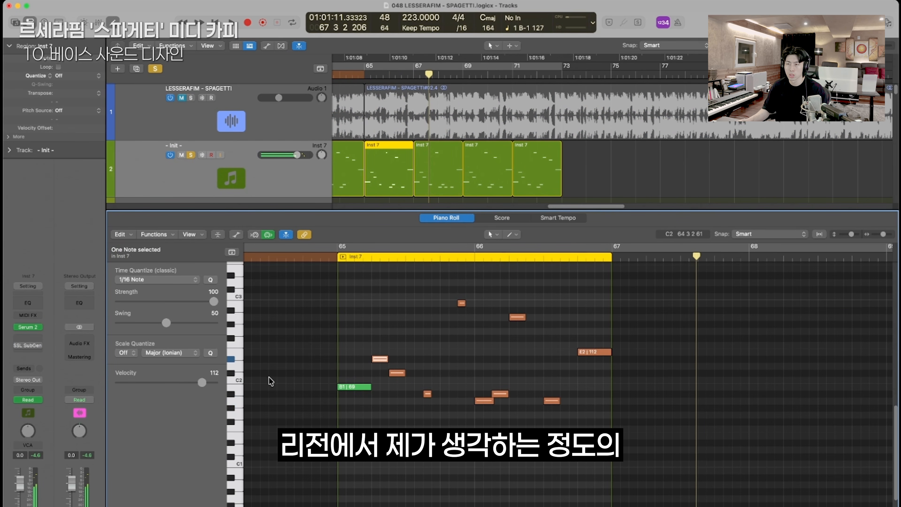
{"action": "key", "text": "space"}
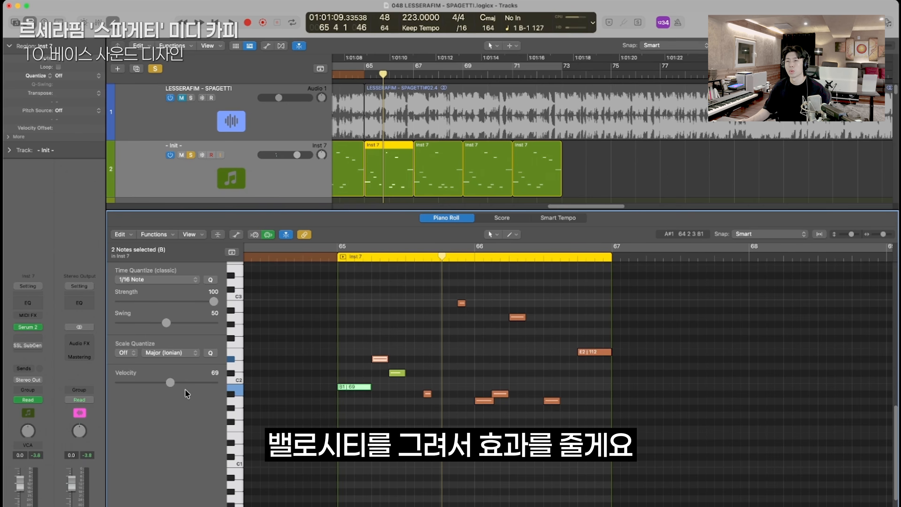
{"action": "key", "text": "p"}
Fine-tune Filter 1's velocity-modulated cutoff in the bass's Serum 2 and play the result.
{"action": "left_click", "coordinate": [35, 329]}
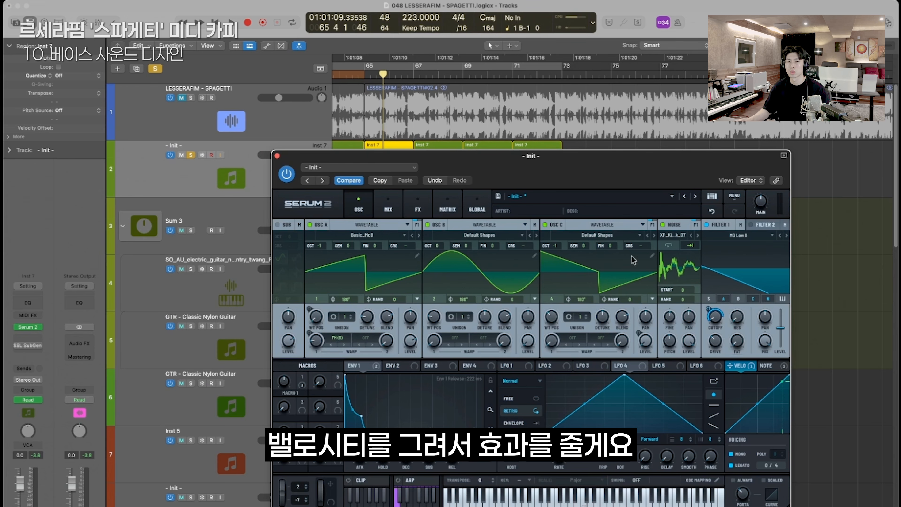
{"action": "left_click_drag", "start_coordinate": [716, 317], "coordinate": [716, 323]}
{"action": "key", "text": "space"}
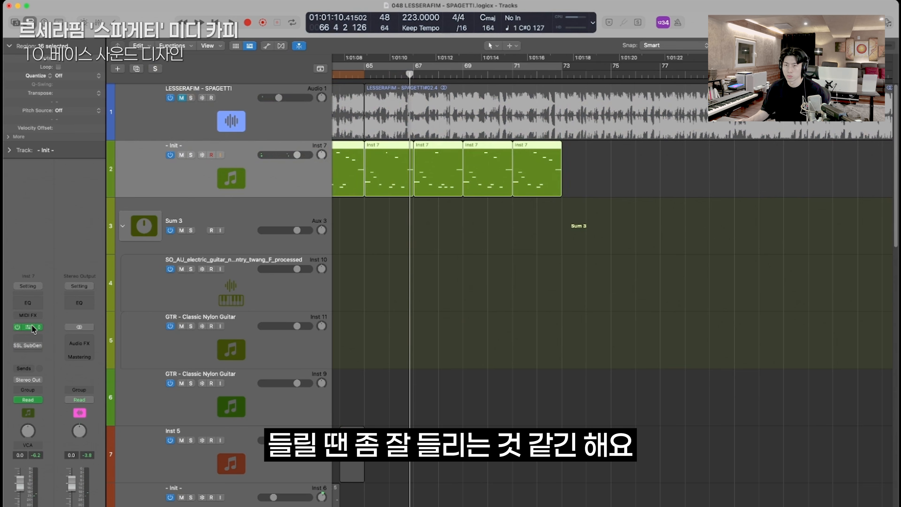
Reduce the bass's highs by switching the Serum 2 Equalizer's high band to a high cut, and return to the oscillators.
{"action": "left_click", "coordinate": [33, 329]}
{"action": "left_click", "coordinate": [418, 209]}
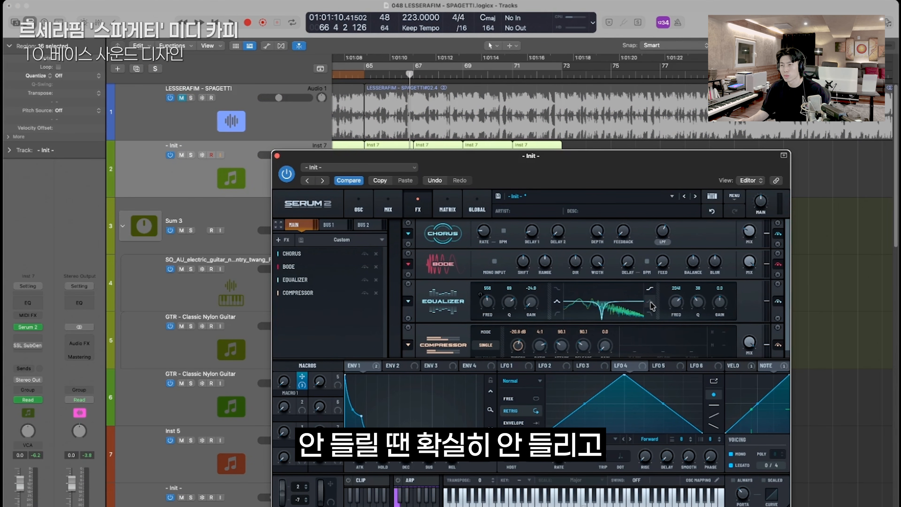
{"action": "key", "text": "space"}
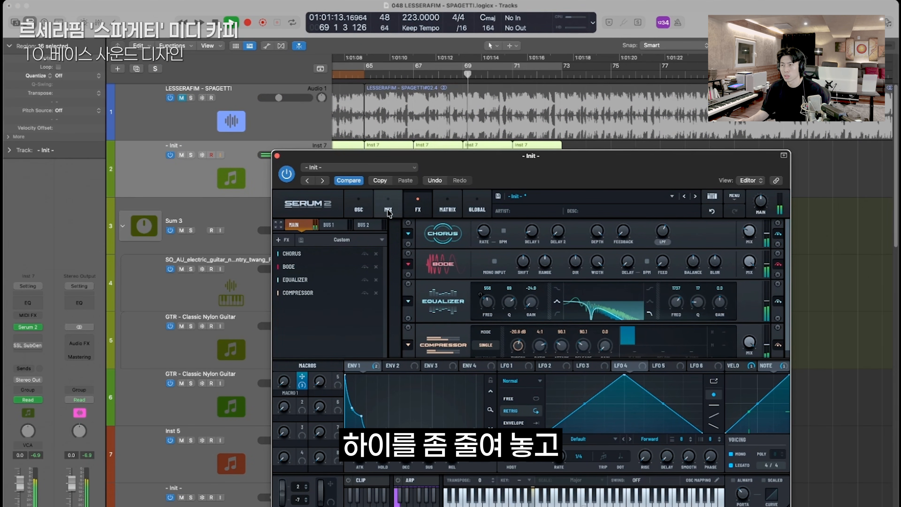
{"action": "left_click", "coordinate": [360, 206]}
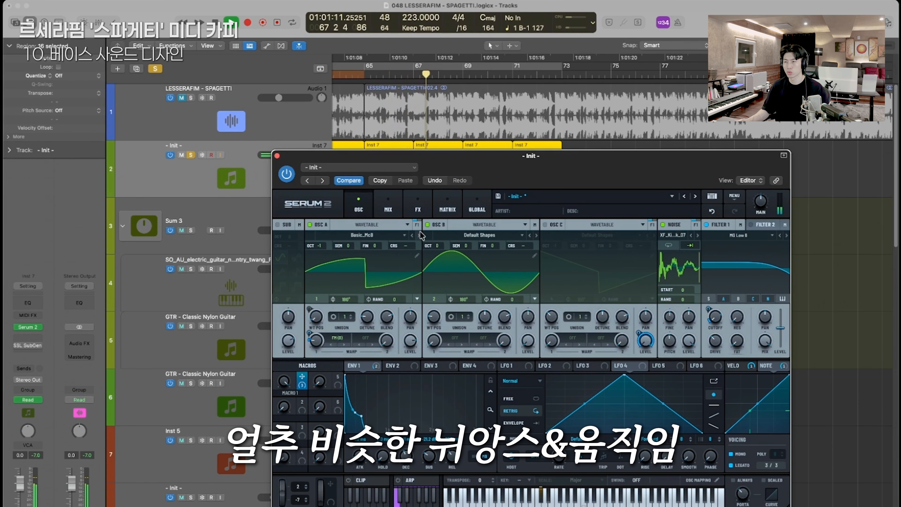
Assign LFO 1 to the Serum 2 Equalizer's high-band frequency, with Macro 1 as the auxiliary source in the modulation matrix.
{"action": "left_click", "coordinate": [418, 206]}
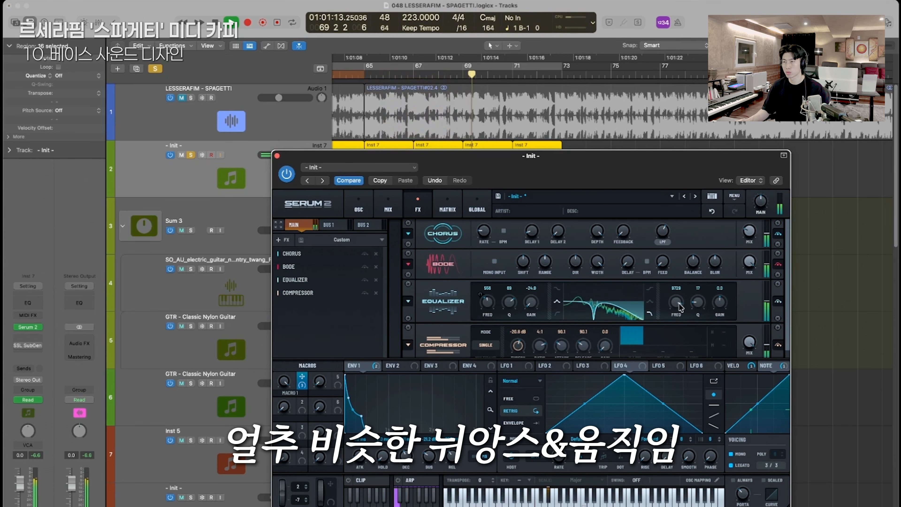
{"action": "left_click_drag", "start_coordinate": [502, 365], "coordinate": [679, 295]}
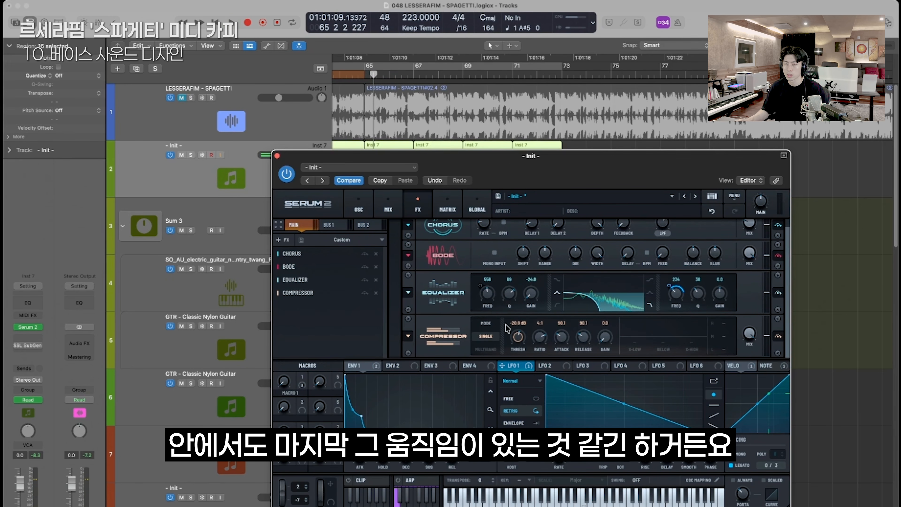
{"action": "left_click", "coordinate": [447, 206]}
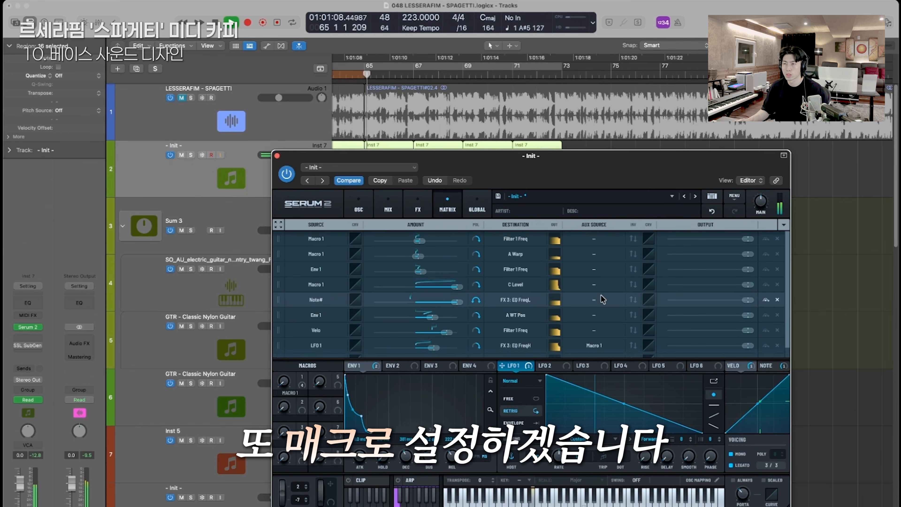
{"action": "left_click", "coordinate": [388, 208]}
{"action": "left_click", "coordinate": [417, 208]}
{"action": "left_click", "coordinate": [390, 209]}
{"action": "left_click", "coordinate": [418, 208]}
{"action": "left_click", "coordinate": [447, 207]}
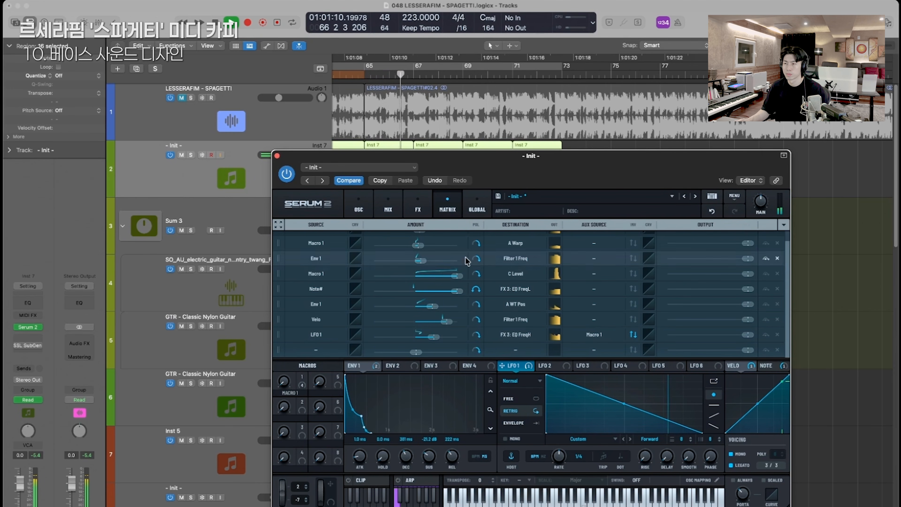
Set LFO 1 to Envelope mode, play the bass, and lower the Equalizer's high-cut frequency to 2034 Hz.
{"action": "left_click", "coordinate": [417, 207]}
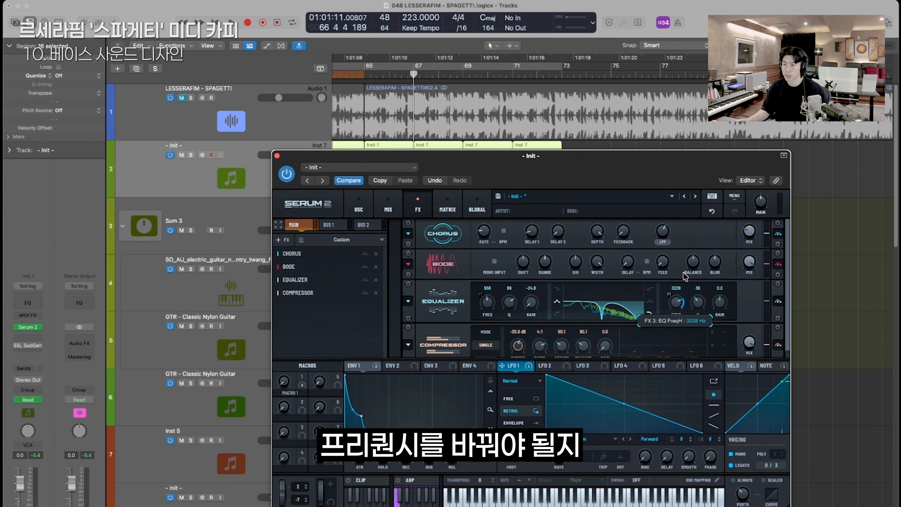
{"action": "key", "text": "space"}
{"action": "left_click", "coordinate": [440, 208]}
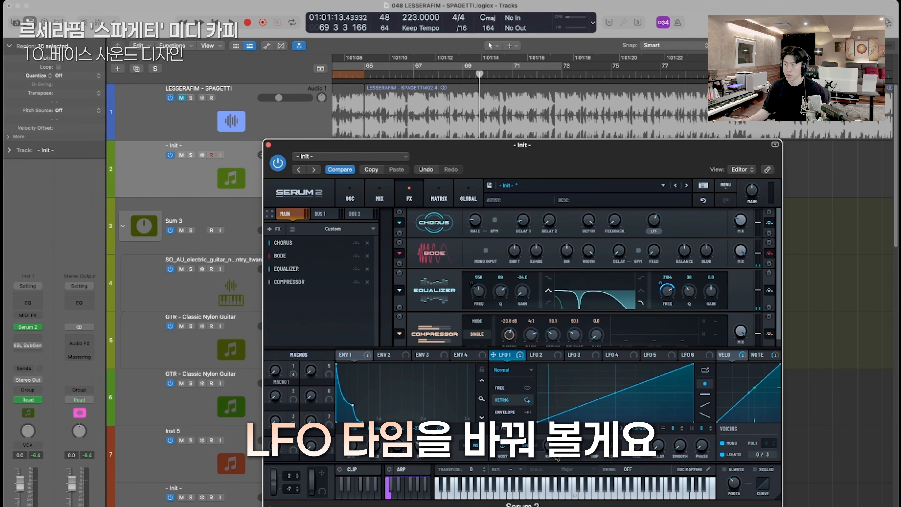
{"action": "left_click", "coordinate": [506, 412]}
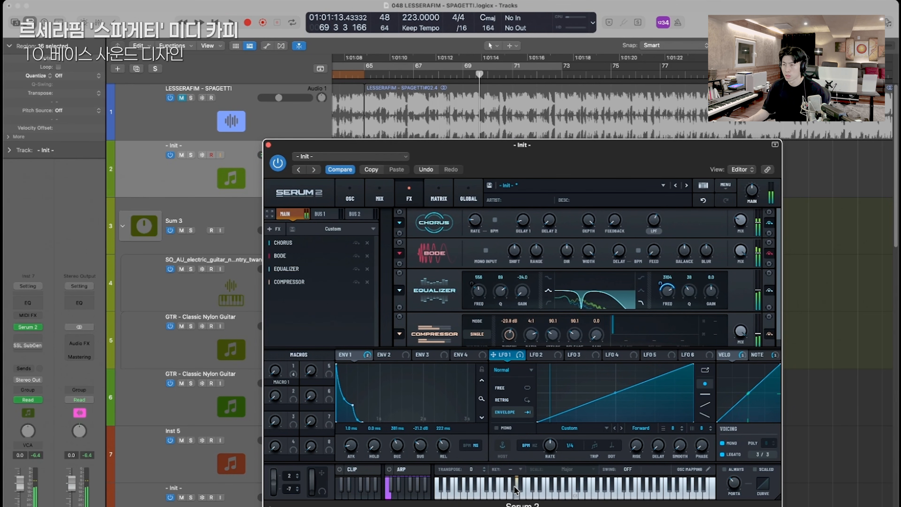
{"action": "key", "text": "space"}
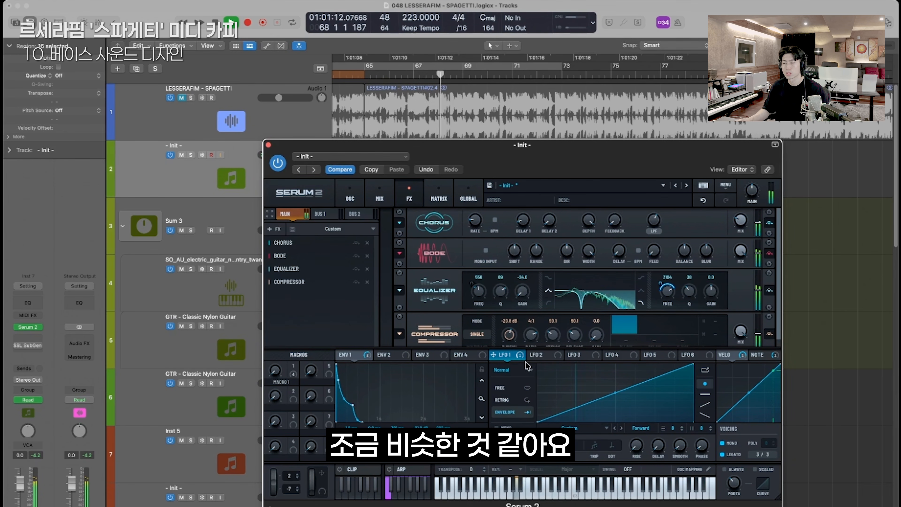
{"action": "left_click_drag", "start_coordinate": [667, 292], "coordinate": [670, 303]}
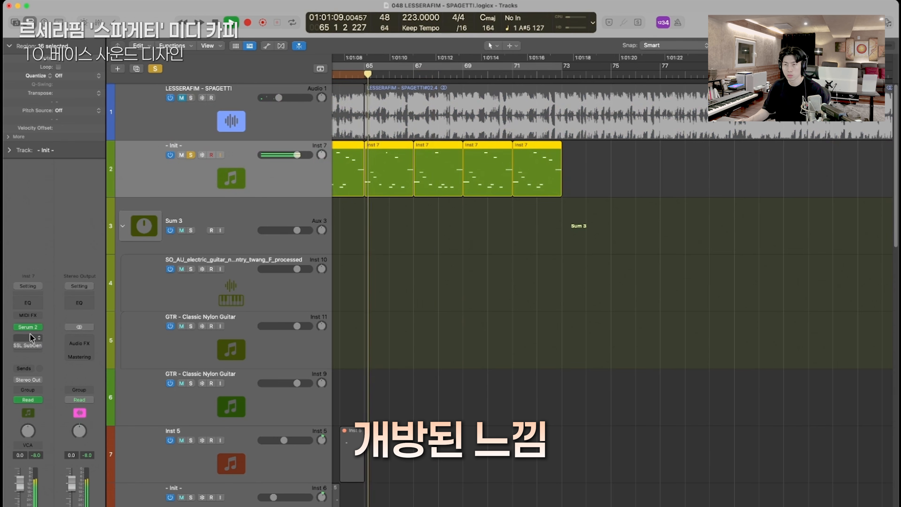
Reopen the bass's Serum 2 and adjust the Macro 5 modulated curve point in LFO 1.
{"action": "left_click", "coordinate": [28, 326]}
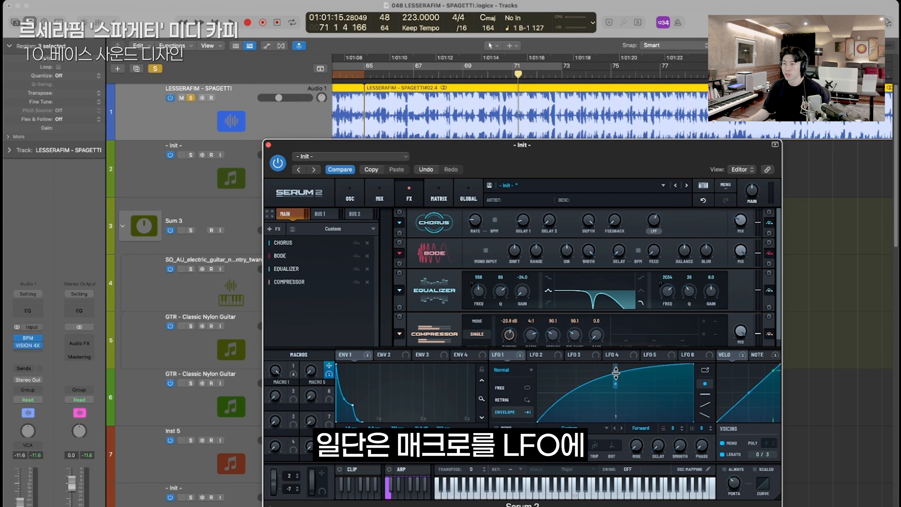
{"action": "left_click_drag", "start_coordinate": [616, 373], "coordinate": [617, 381]}
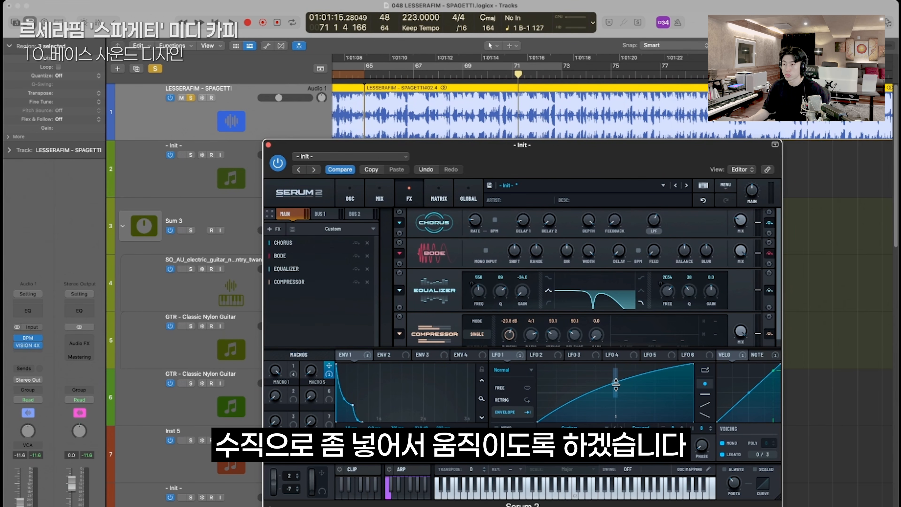
{"action": "right_click", "coordinate": [616, 384]}
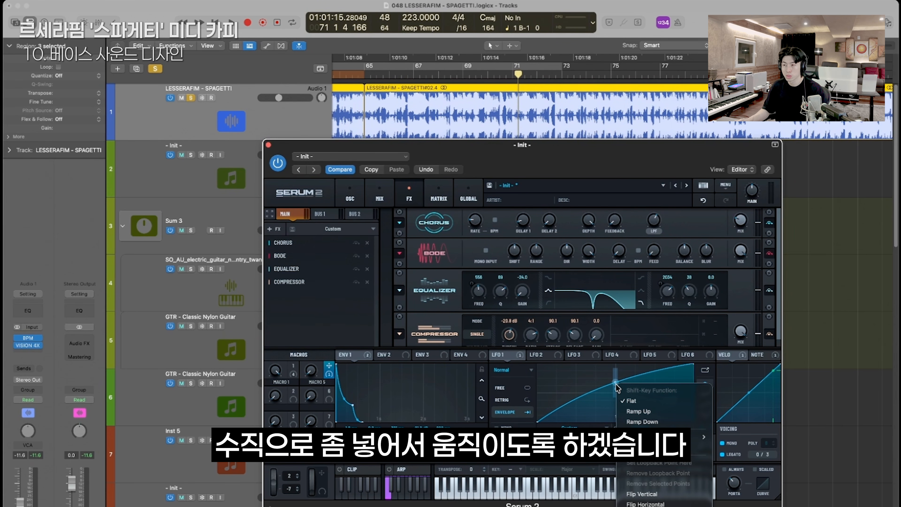
{"action": "left_click", "coordinate": [433, 196]}
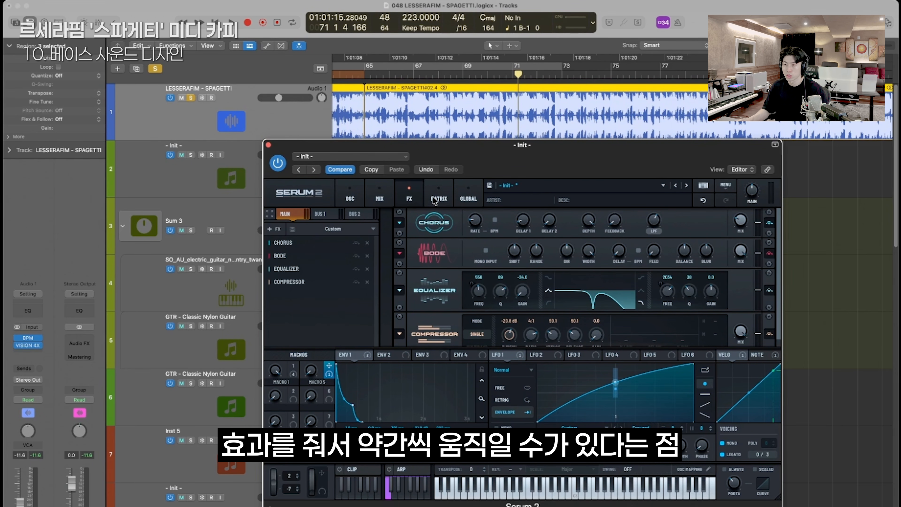
{"action": "left_click", "coordinate": [434, 199]}
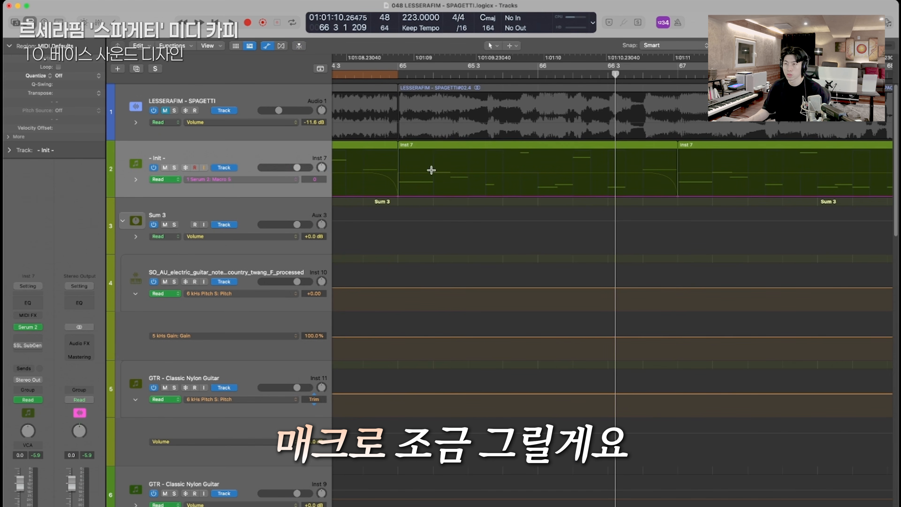
Solo the reference audio track and play it from bar 65 to listen to the bass movement.
{"action": "left_click", "coordinate": [250, 95]}
{"action": "key", "text": "s"}
{"action": "key", "text": "space"}
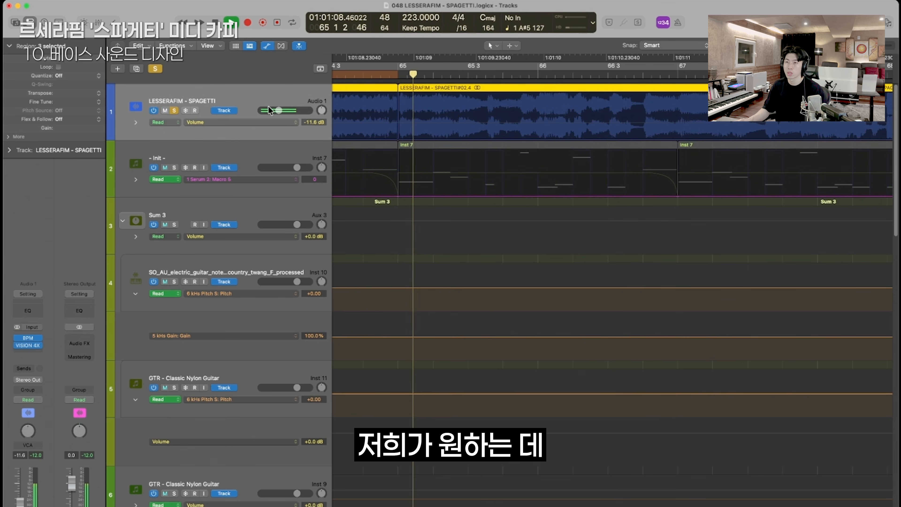
{"action": "key", "text": "space"}
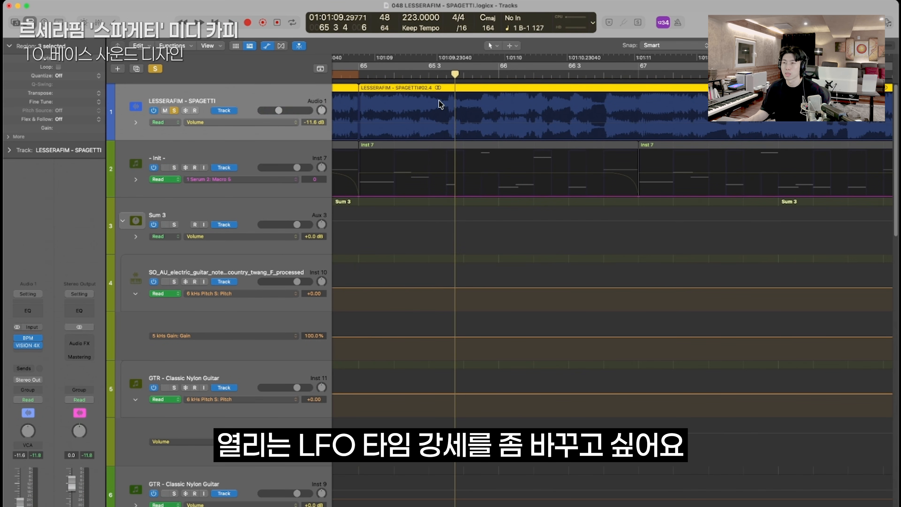
Draw Serum 2 Macro 5 automation on the bass track, raising it to 100 over chosen notes around bar 65, and play it.
{"action": "left_click_drag", "start_coordinate": [429, 156], "coordinate": [464, 167]}
{"action": "left_click_drag", "start_coordinate": [394, 159], "coordinate": [414, 171]}
{"action": "left_click_drag", "start_coordinate": [384, 190], "coordinate": [382, 108]}
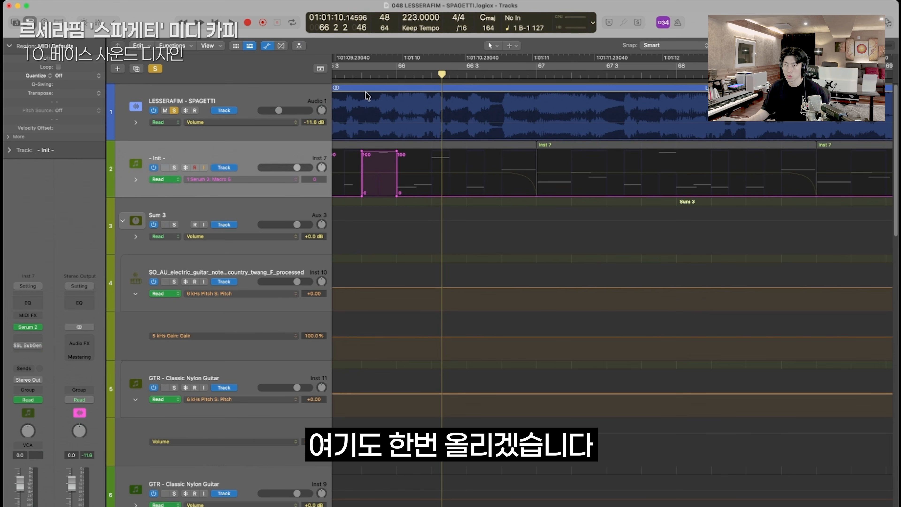
{"action": "key", "text": "space"}
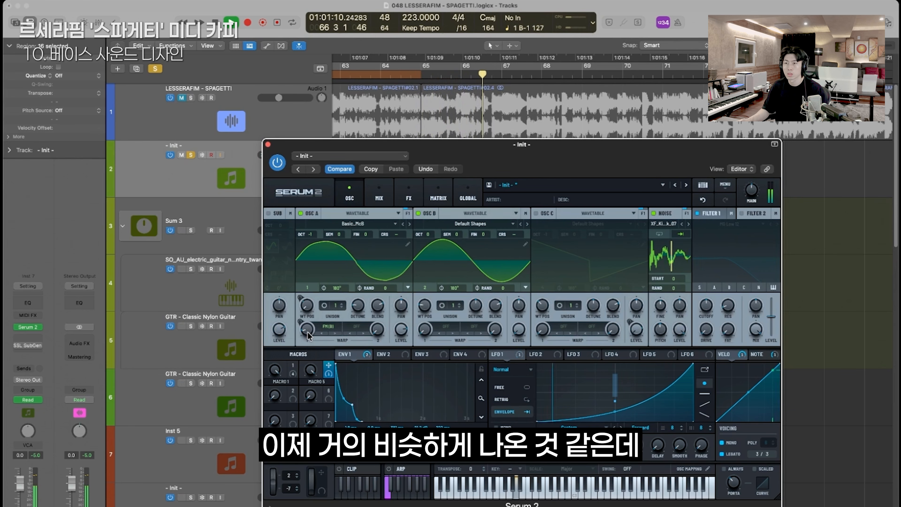
Fine-tune oscillator A's FM warp amount and try the Super mode for its unison.
{"action": "left_click_drag", "start_coordinate": [308, 336], "coordinate": [308, 334]}
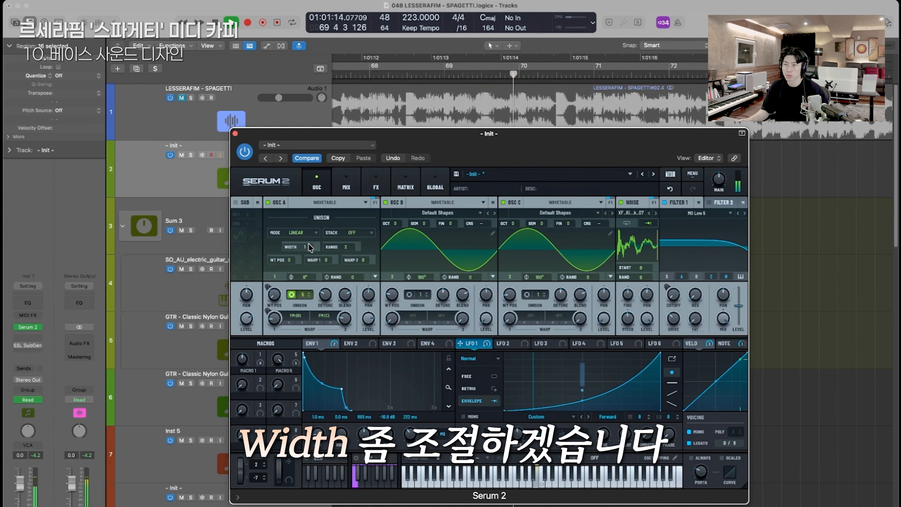
{"action": "left_click", "coordinate": [310, 233]}
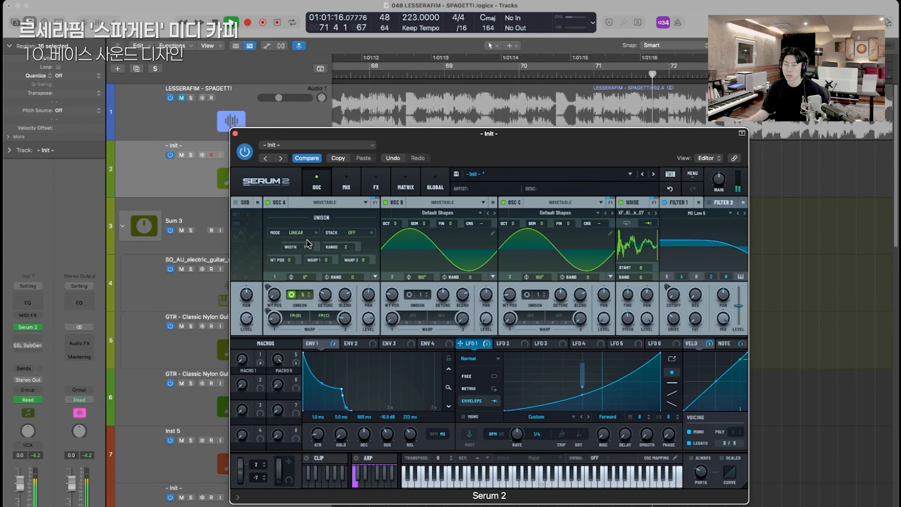
{"action": "left_click", "coordinate": [306, 234]}
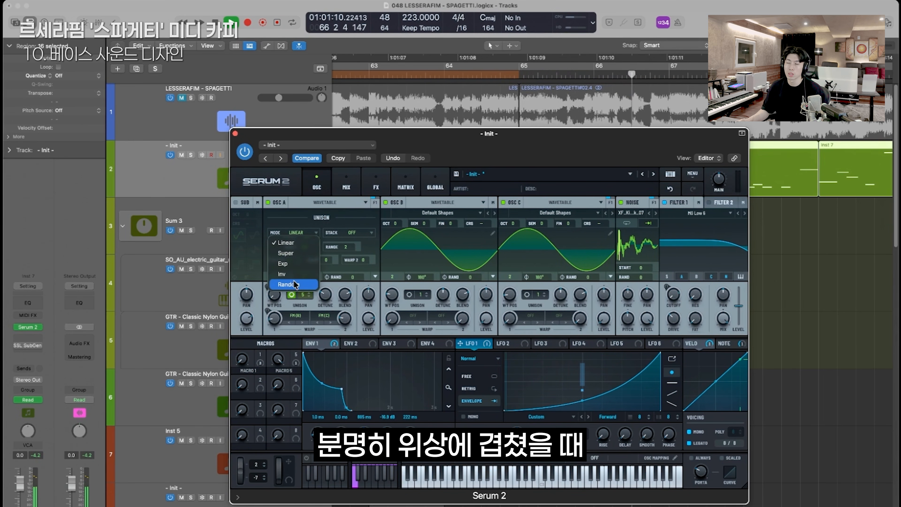
{"action": "left_click", "coordinate": [295, 257]}
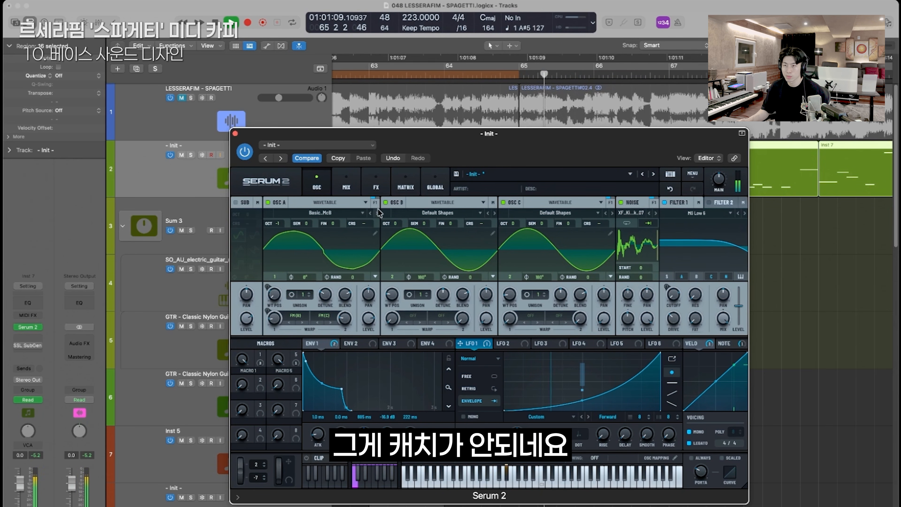
Remove the Chorus from Serum 2's effects chain and lower the Flanger's phase.
{"action": "left_click", "coordinate": [346, 183]}
{"action": "left_click", "coordinate": [375, 187]}
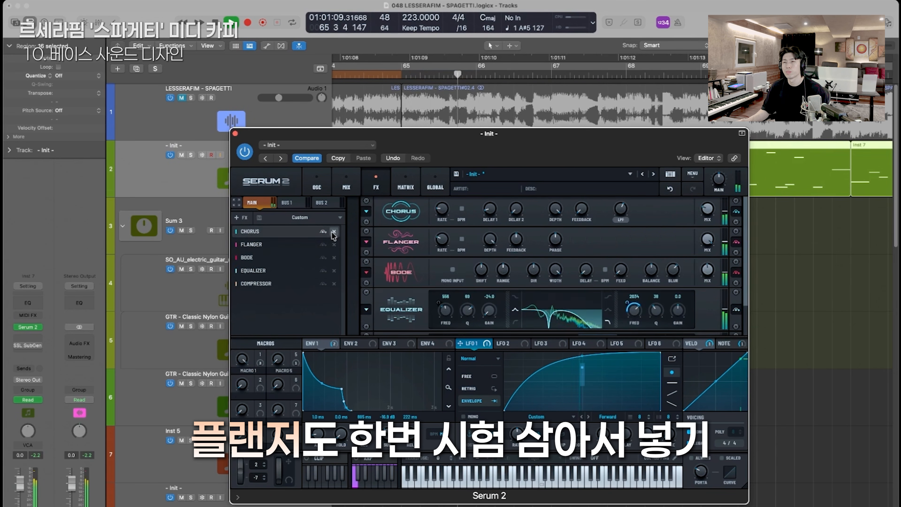
{"action": "left_click", "coordinate": [334, 232]}
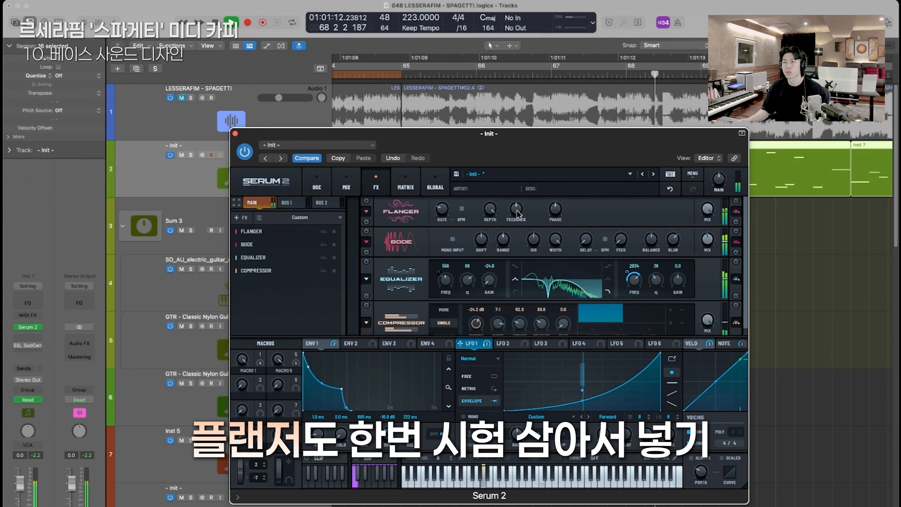
{"action": "left_click_drag", "start_coordinate": [559, 213], "coordinate": [559, 235]}
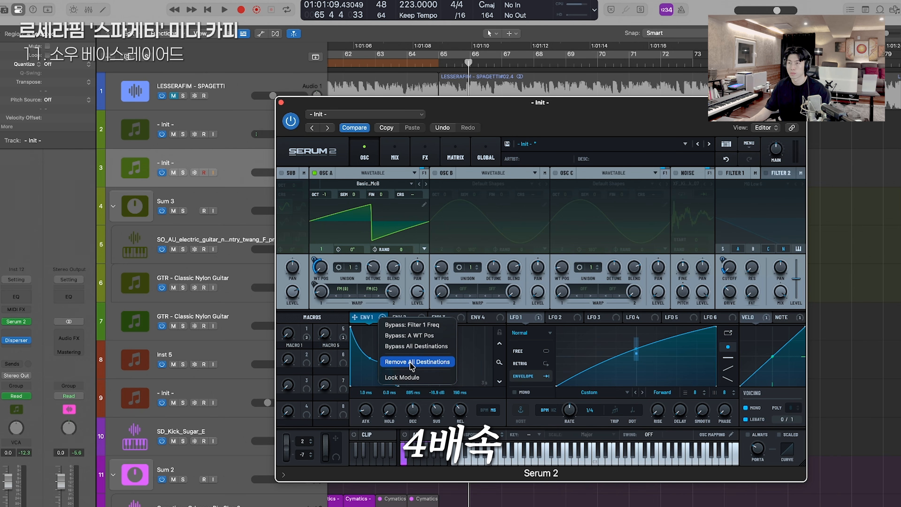
Remove all Envelope 1 destinations and initialise Macro 5 in the saw bass layer's Serum 2.
{"action": "left_click", "coordinate": [394, 372]}
{"action": "right_click", "coordinate": [340, 335]}
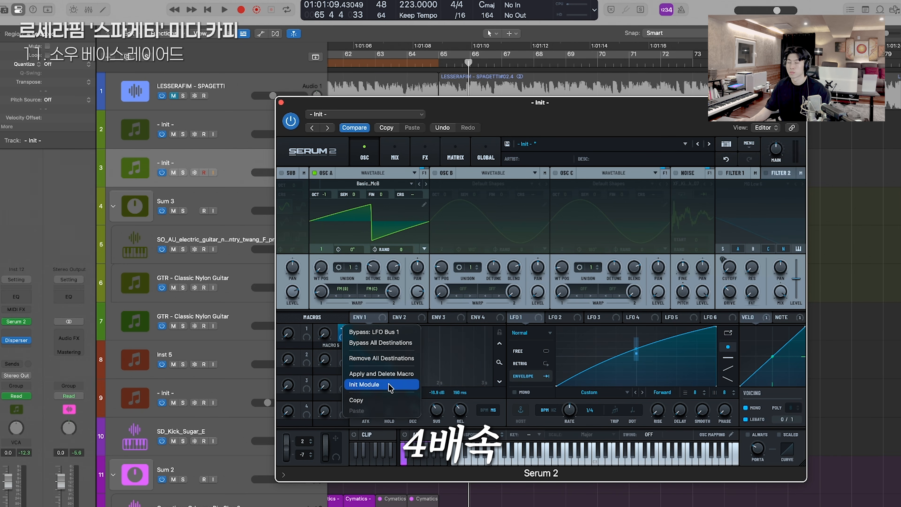
{"action": "left_click", "coordinate": [385, 383]}
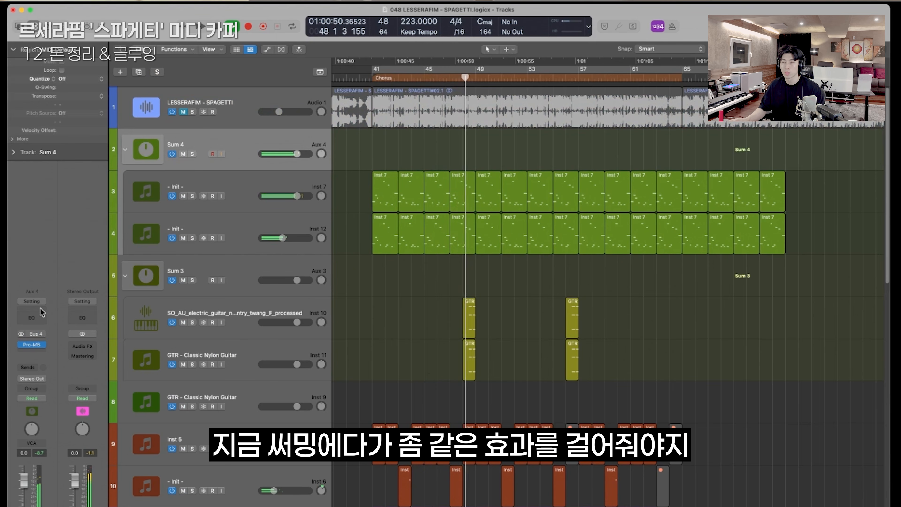
Insert ChromaGlow after Pro-MB on the Sum 4 bass bus and adjust its setting.
{"action": "left_click", "coordinate": [32, 352]}
{"action": "mouse_move", "coordinate": [61, 421]}
{"action": "mouse_move", "coordinate": [140, 433]}
{"action": "left_click", "coordinate": [191, 432]}
{"action": "left_click_drag", "start_coordinate": [461, 209], "coordinate": [460, 219]}
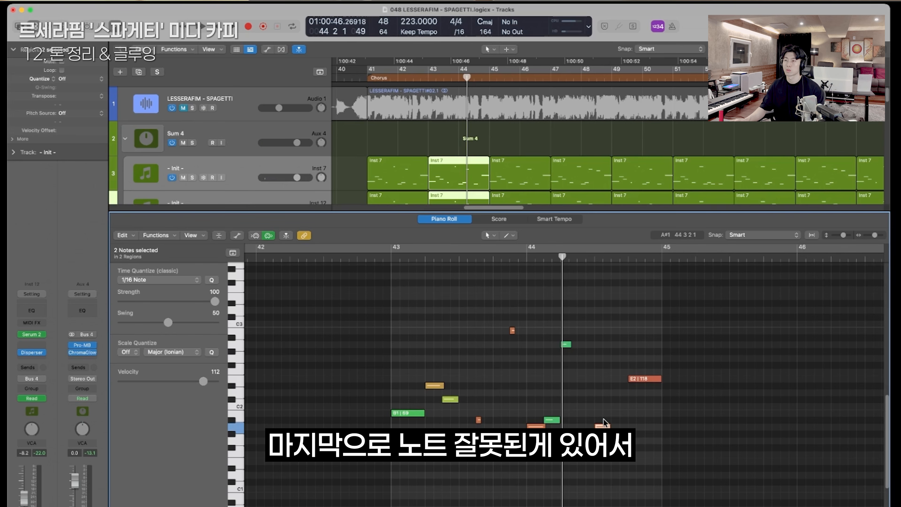
Move the misplaced note near the end of bar 44 in both selected bass regions.
{"action": "left_click_drag", "start_coordinate": [601, 373], "coordinate": [609, 353]}
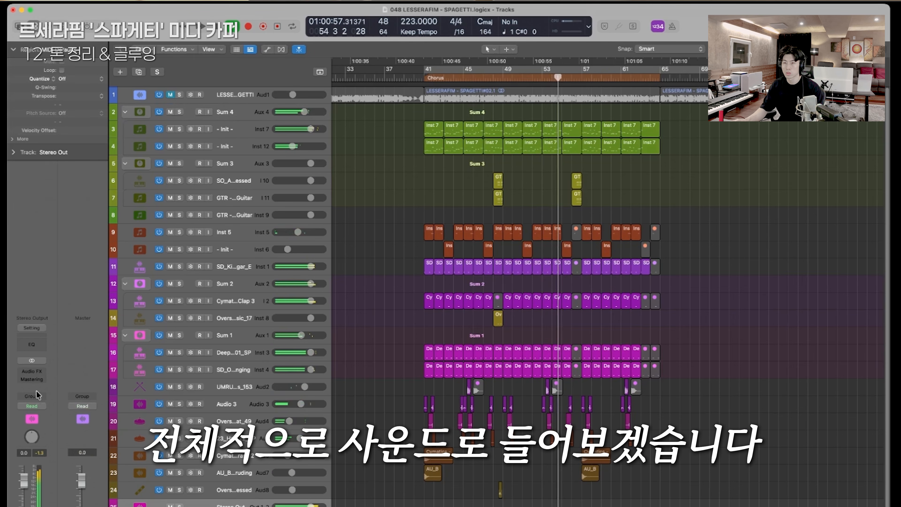
Insert a stereo Compressor on Stereo Out and choose the Studio VCA circuit type.
{"action": "left_click", "coordinate": [34, 355]}
{"action": "mouse_move", "coordinate": [73, 354]}
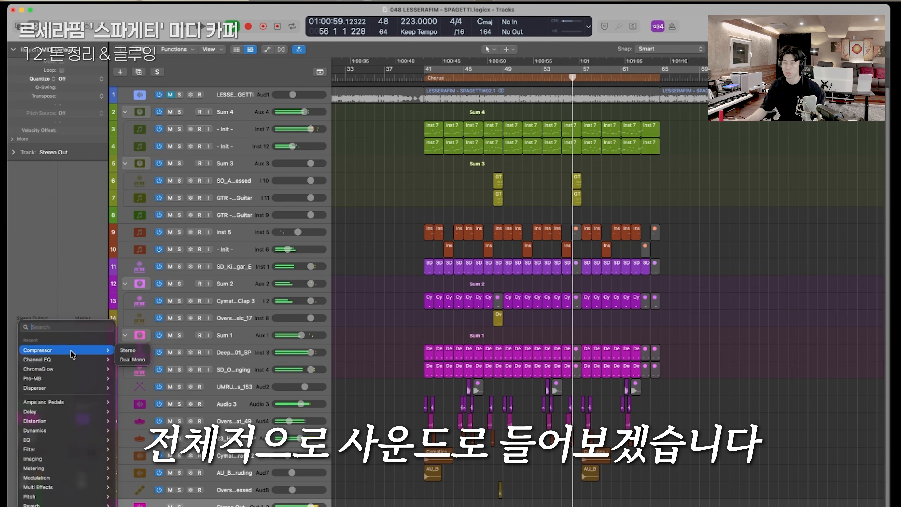
{"action": "left_click", "coordinate": [128, 350]}
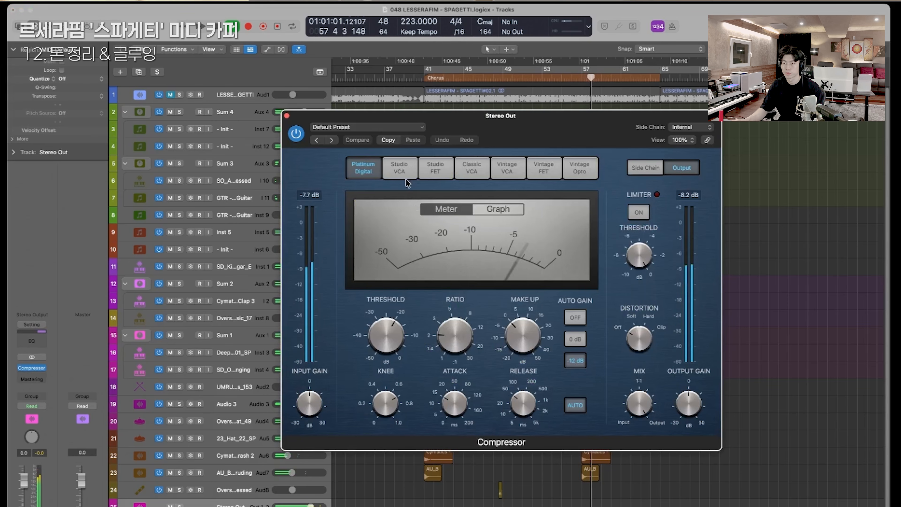
{"action": "left_click", "coordinate": [435, 168]}
{"action": "left_click", "coordinate": [405, 172]}
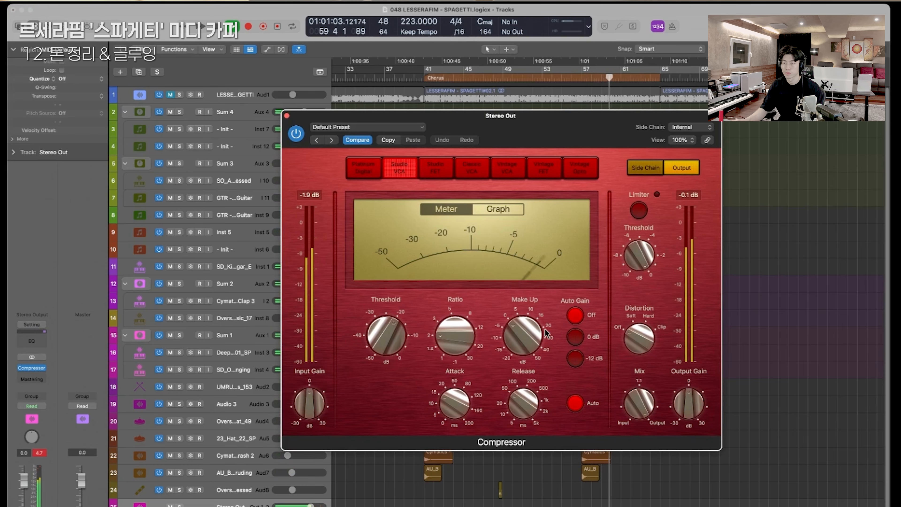
Adjust the Compressor's threshold and ratio, set its make-up gain to 3.0 dB, and close the plug-in.
{"action": "left_click_drag", "start_coordinate": [529, 333], "coordinate": [457, 329]}
{"action": "left_click_drag", "start_coordinate": [393, 336], "coordinate": [395, 345]}
{"action": "left_click_drag", "start_coordinate": [523, 336], "coordinate": [524, 339]}
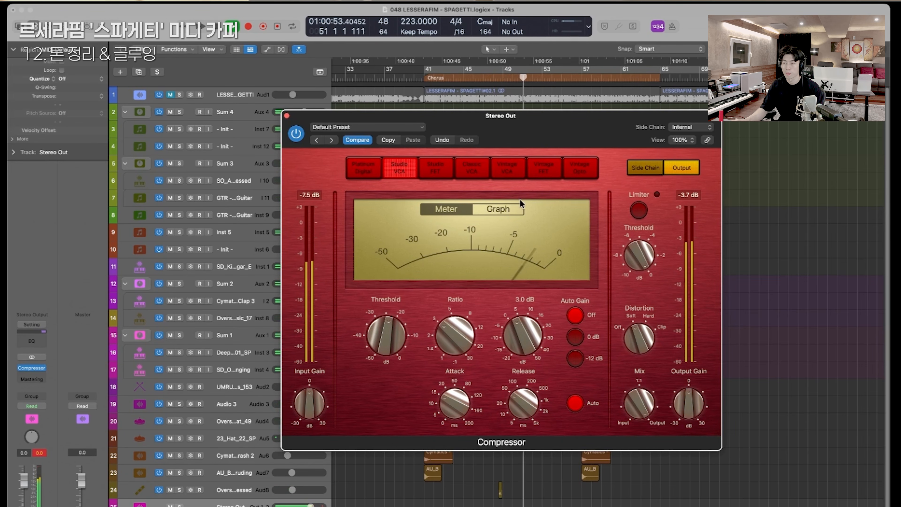
{"action": "key", "text": "super+w"}
{"action": "left_click", "coordinate": [438, 99]}
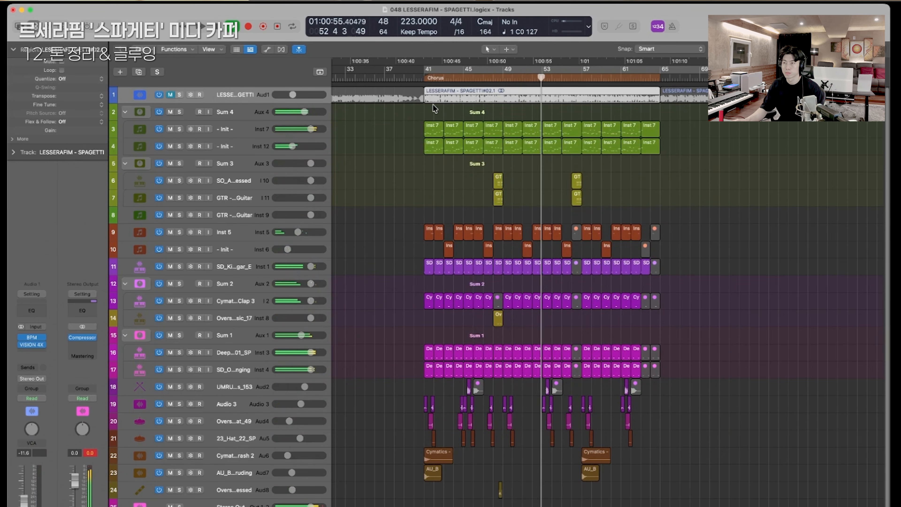
{"action": "left_click", "coordinate": [256, 505]}
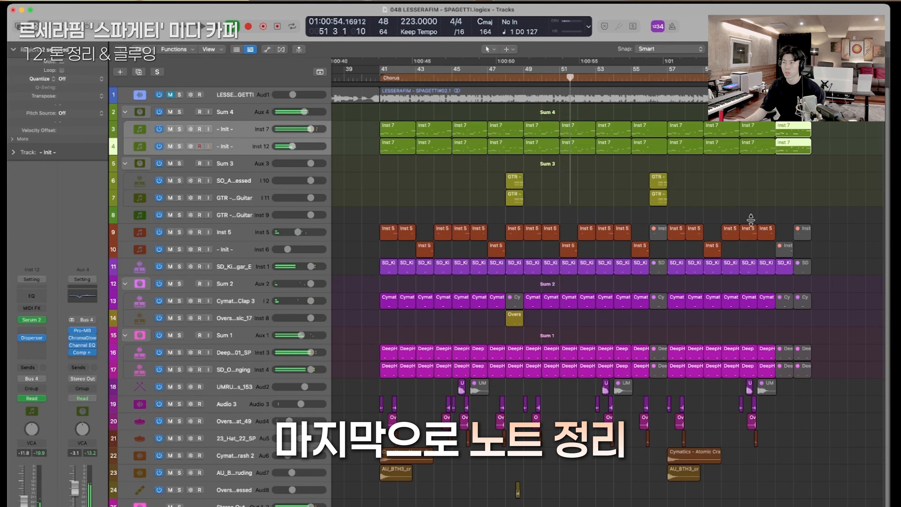
Examine the notes of the last two Inst 7 bass regions in the piano roll and return to the arrangement.
{"action": "key", "text": "p"}
{"action": "left_click_drag", "start_coordinate": [347, 274], "coordinate": [412, 384]}
{"action": "scroll", "coordinate": [551, 425], "scroll_direction": "down", "scroll_amount": 2}
{"action": "key", "text": "p"}
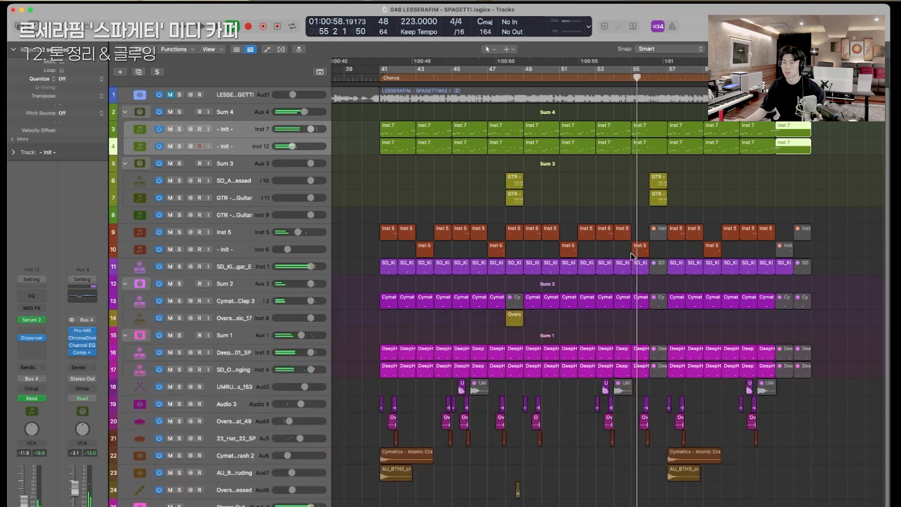
{"action": "scroll", "coordinate": [680, 189], "scroll_direction": "down", "scroll_amount": 2}
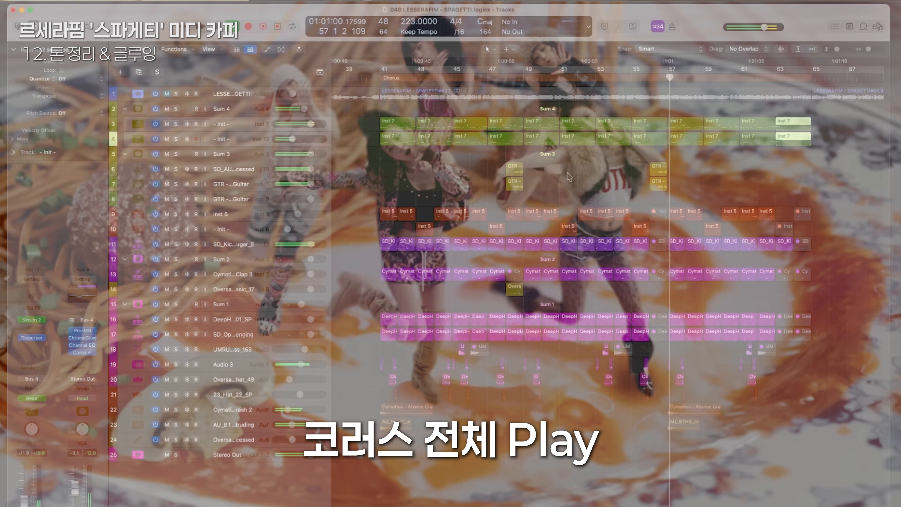
{"action": "left_click", "coordinate": [574, 174]}
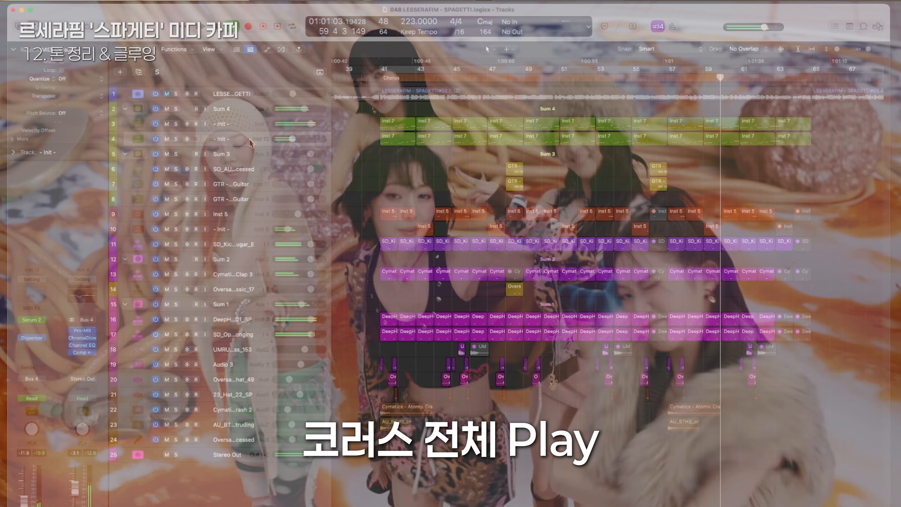
{"action": "left_click", "coordinate": [259, 126]}
{"action": "left_click", "coordinate": [259, 140]}
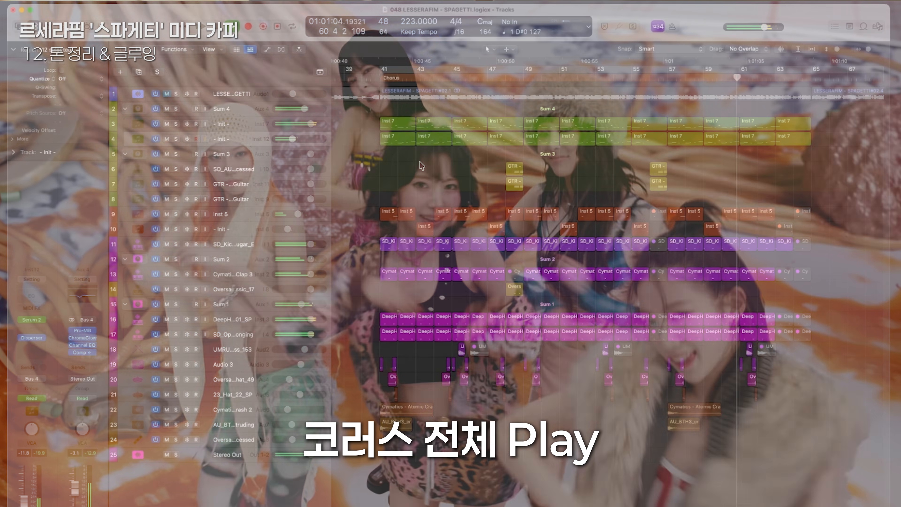
{"action": "left_click", "coordinate": [420, 164]}
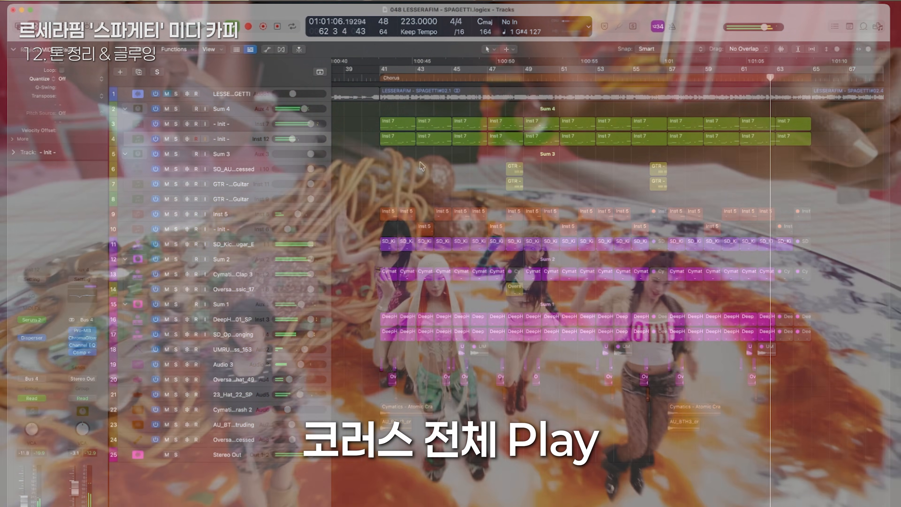